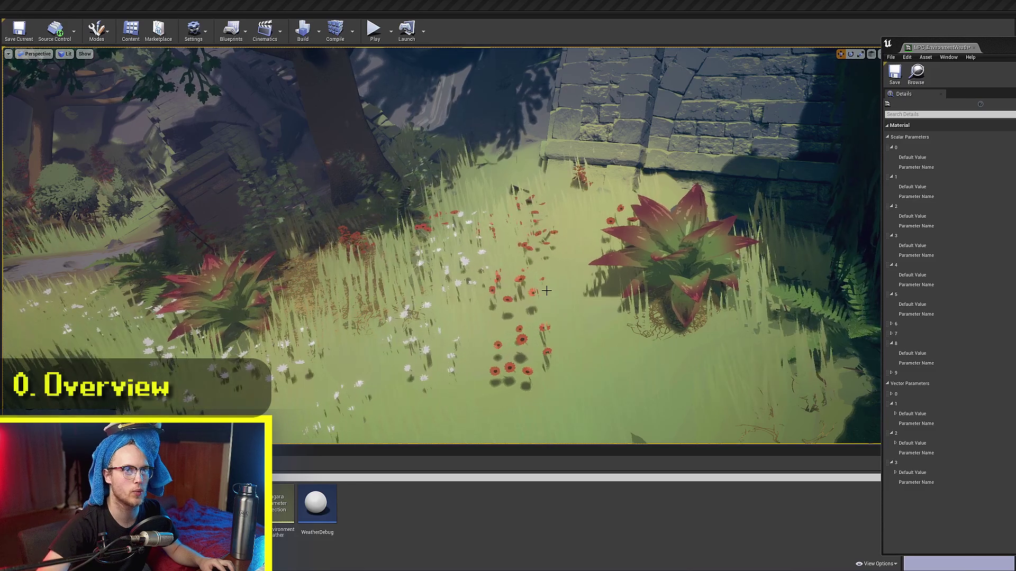
# Step: Fly through the level to examine how the grass, flowers and fern cluster move in the wind
pyautogui.moveTo(547, 291)
pyautogui.mouseDown(button='right')
pyautogui.moveTo(550, 330)
pyautogui.moveTo(537, 344)
pyautogui.moveTo(577, 346)
pyautogui.moveTo(575, 303)
pyautogui.moveTo(586, 306)
pyautogui.moveTo(553, 292)
pyautogui.mouseUp(button='right')
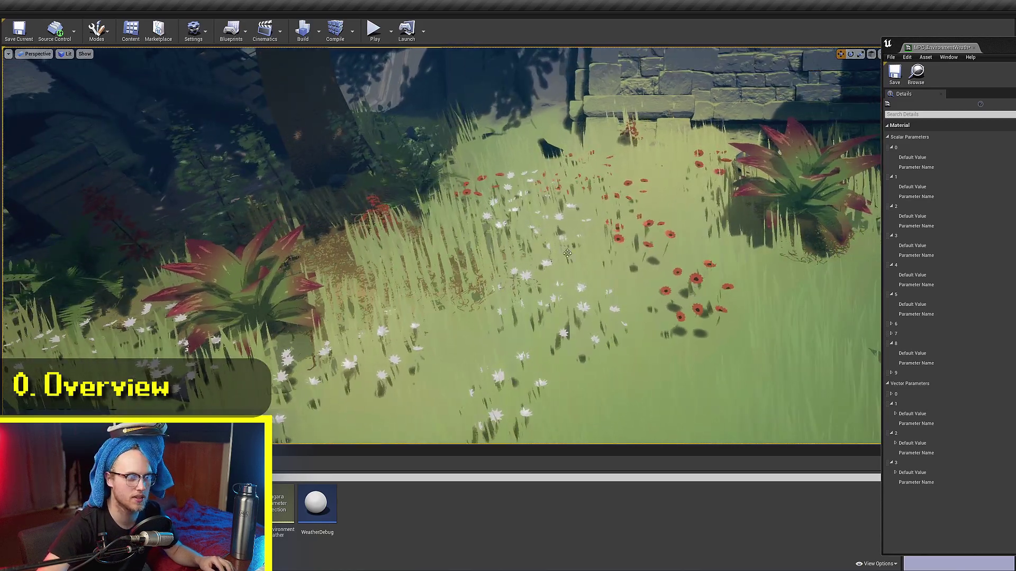
pyautogui.moveTo(425, 298)
pyautogui.mouseDown(button='right')
pyautogui.moveTo(455, 304)
pyautogui.moveTo(444, 292)
pyautogui.mouseUp(button='right')
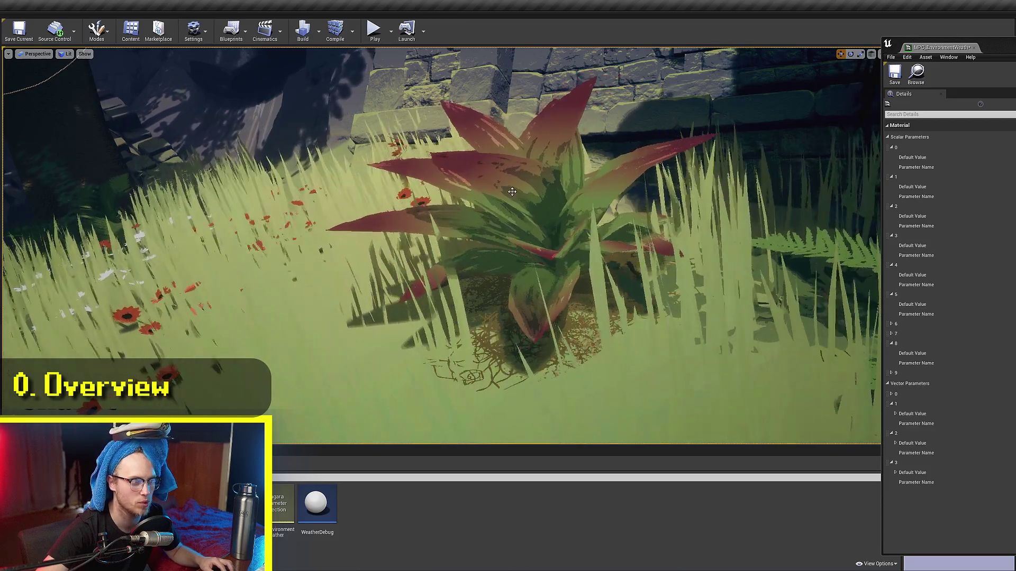
pyautogui.moveTo(512, 191); pyautogui.dragTo(297, 233, button='right')
pyautogui.moveTo(556, 167); pyautogui.dragTo(555, 167, button='right')
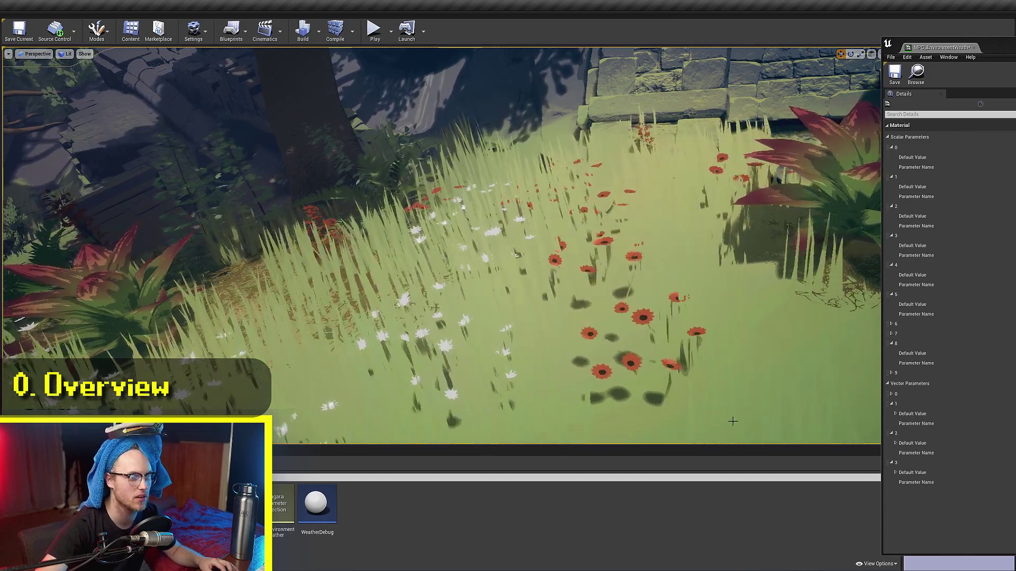
pyautogui.moveTo(754, 232); pyautogui.dragTo(754, 231, button='right')
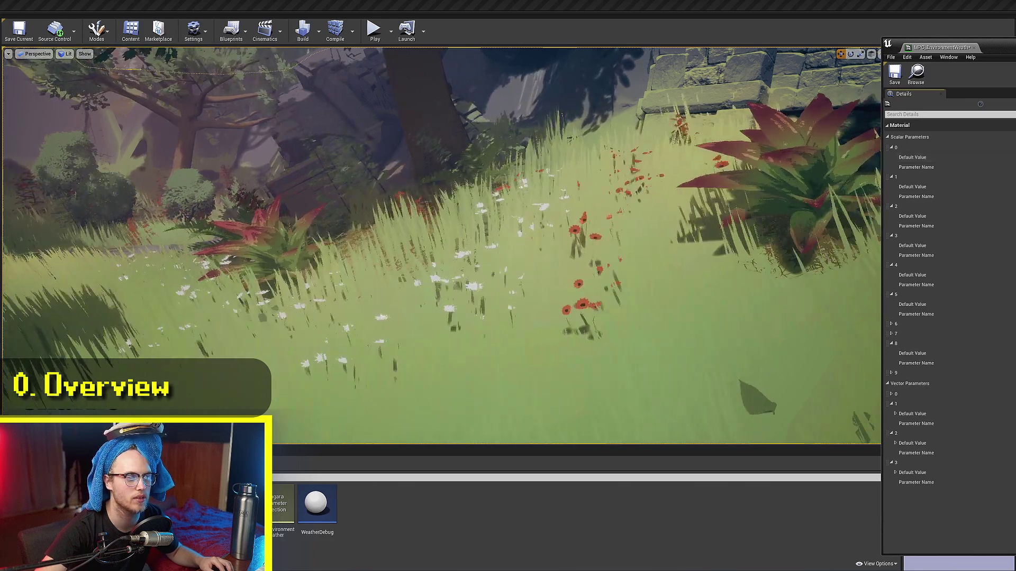
pyautogui.moveTo(585, 251); pyautogui.dragTo(608, 217, button='right')
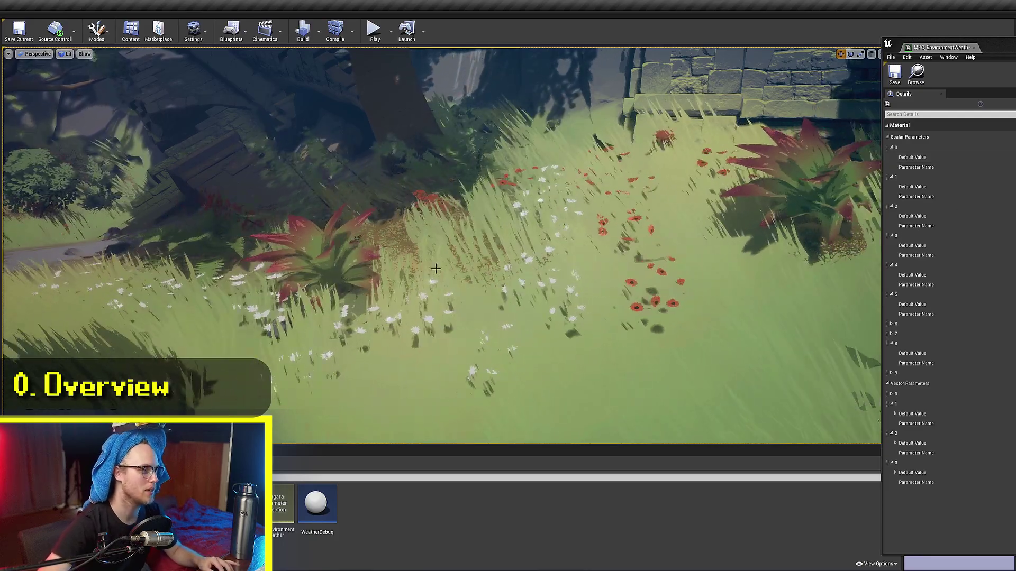
pyautogui.moveTo(435, 271); pyautogui.dragTo(486, 216, button='right')
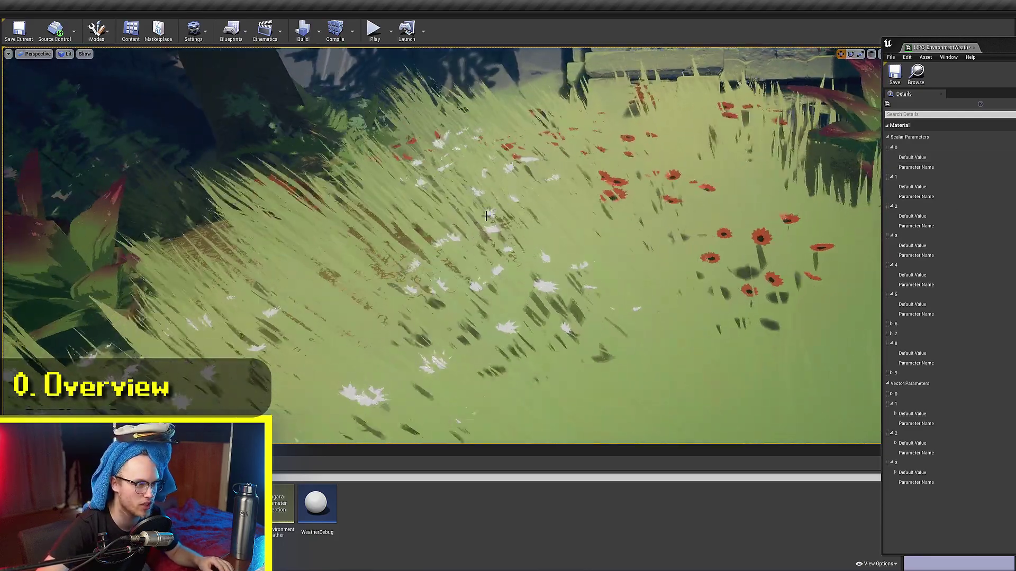
pyautogui.press('s')
pyautogui.moveTo(403, 260); pyautogui.dragTo(447, 220, button='right')
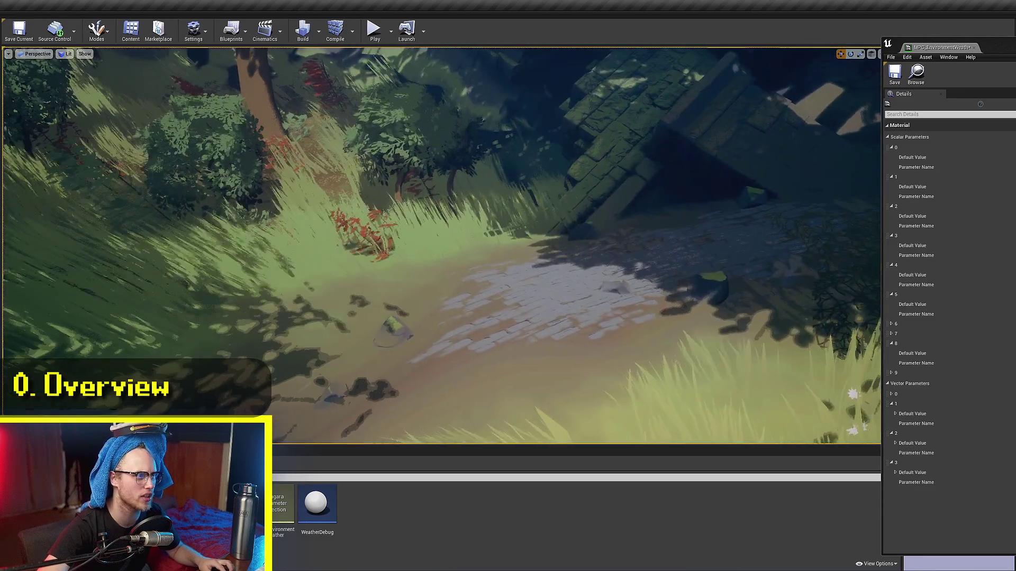
pyautogui.moveTo(550, 163)
pyautogui.mouseDown(button='right')
pyautogui.moveTo(687, 191)
pyautogui.moveTo(550, 163)
pyautogui.mouseUp(button='right')
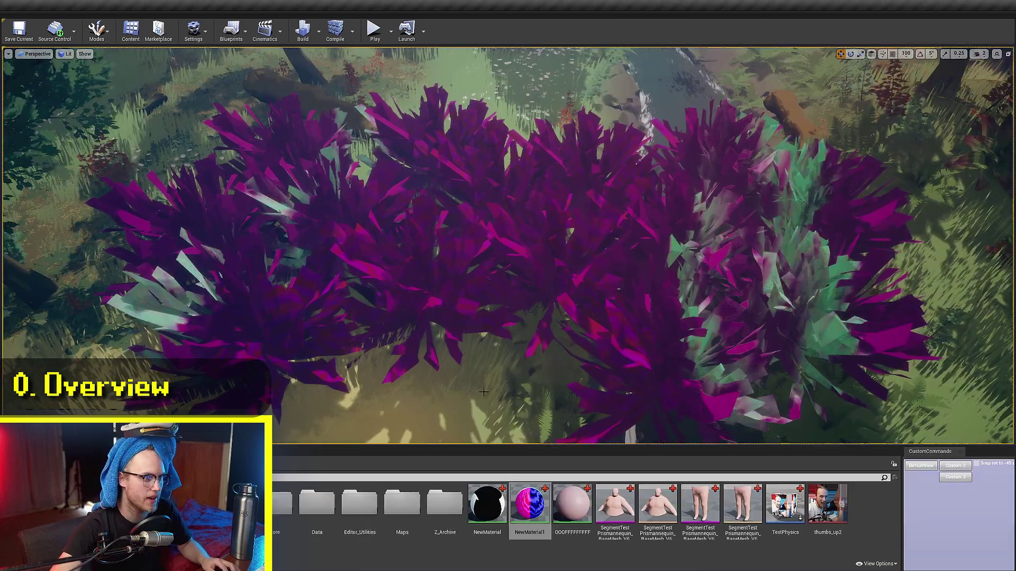
pyautogui.press('g')
pyautogui.moveTo(477, 299); pyautogui.dragTo(476, 238, button='right')
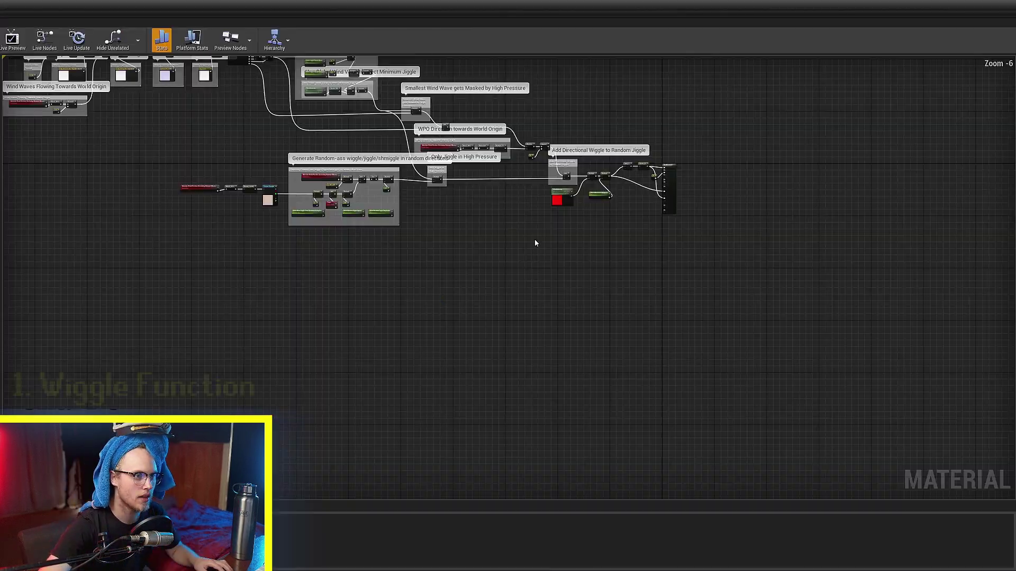
# Step: Examine the node group that generates the random wiggle and follow its output toward the end of the material graph
pyautogui.scroll(5, 534, 239)
pyautogui.moveTo(510, 381); pyautogui.dragTo(544, 391, button='right')
pyautogui.moveTo(558, 331); pyautogui.dragTo(606, 345, button='right')
pyautogui.keyDown('ctrl'); pyautogui.scroll(3, 595, 247); pyautogui.keyUp('ctrl')
pyautogui.moveTo(596, 247); pyautogui.dragTo(619, 231, button='right')
pyautogui.moveTo(708, 92); pyautogui.dragTo(77, 498)
pyautogui.click(77, 167)
pyautogui.moveTo(61, 136); pyautogui.dragTo(178, 237, button='right')
pyautogui.scroll(1, 179, 238)
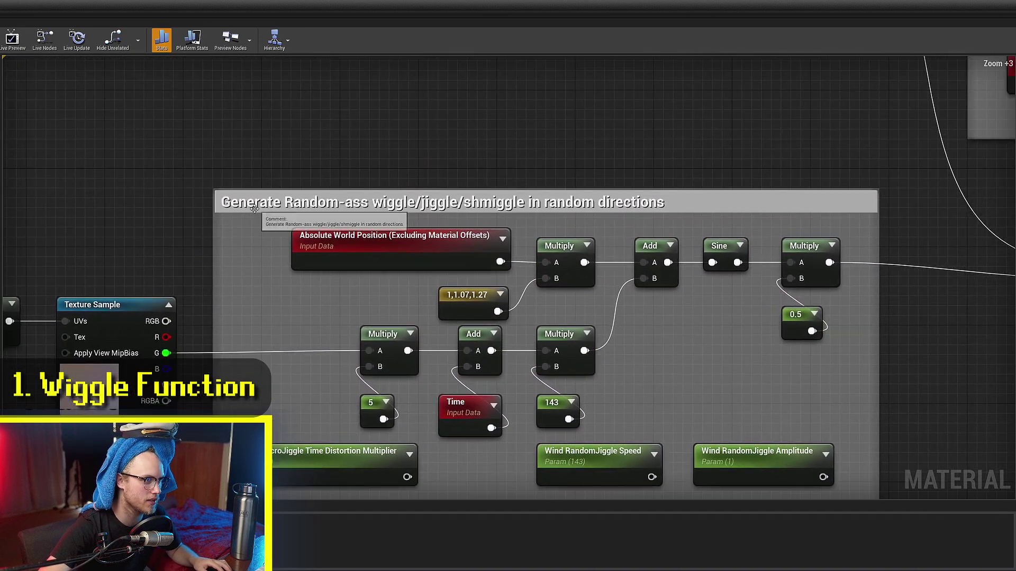
pyautogui.moveTo(483, 264); pyautogui.dragTo(420, 259, button='right')
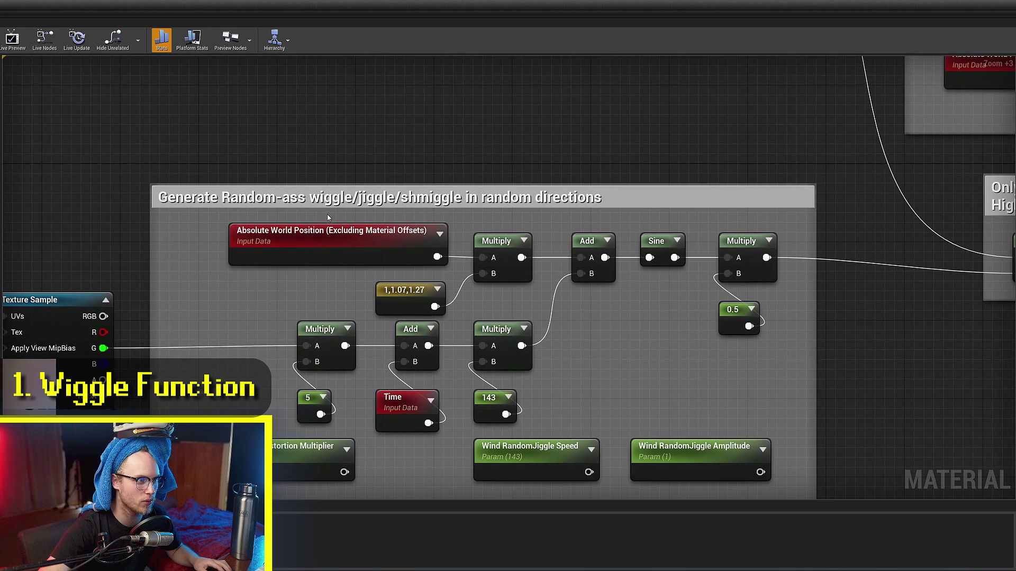
pyautogui.moveTo(517, 209); pyautogui.dragTo(344, 113, button='right')
pyautogui.scroll(-3, 343, 113)
pyautogui.moveTo(560, 234); pyautogui.dragTo(486, 296, button='right')
pyautogui.moveTo(557, 283); pyautogui.dragTo(442, 302, button='right')
pyautogui.scroll(-1, 442, 302)
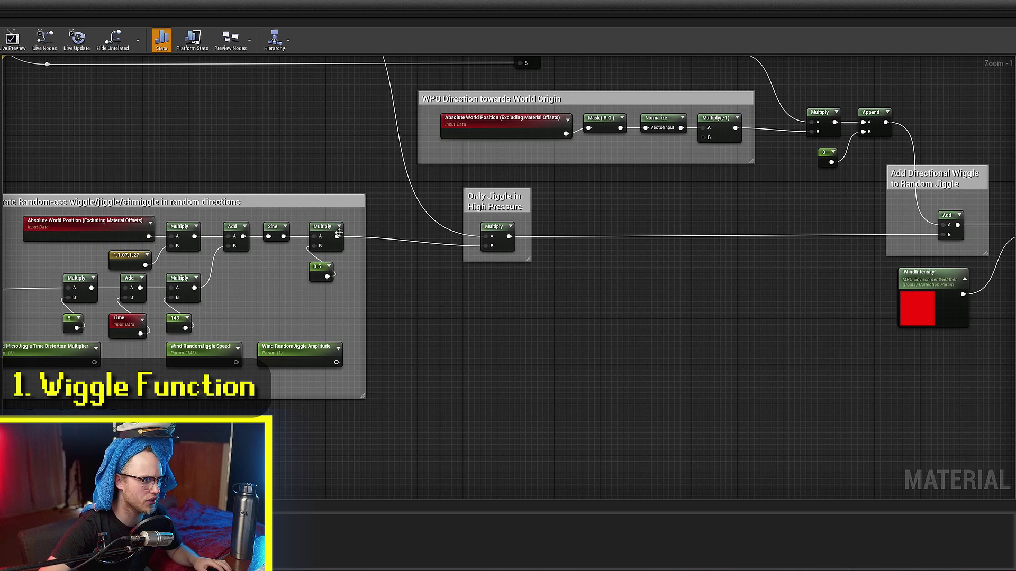
# Step: Connect the random wiggle group's final Multiply directly to the material's World Position Offset
pyautogui.moveTo(336, 237); pyautogui.dragTo(760, 292)
pyautogui.click(706, 137)
pyautogui.moveTo(712, 139); pyautogui.dragTo(679, 108)
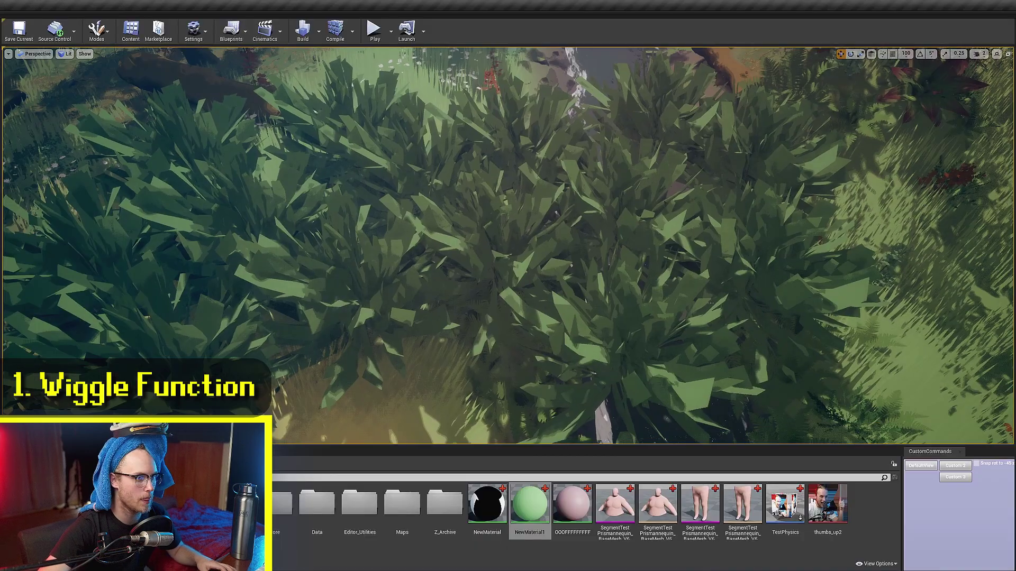
# Step: Inspect the fern cluster in the level from close up and from above to judge the random wiggle
pyautogui.press('w')
pyautogui.moveTo(508, 246); pyautogui.dragTo(508, 182, button='right')
pyautogui.press('s')
pyautogui.moveTo(480, 275); pyautogui.dragTo(491, 306, button='right')
pyautogui.press('w')
pyautogui.press('s')
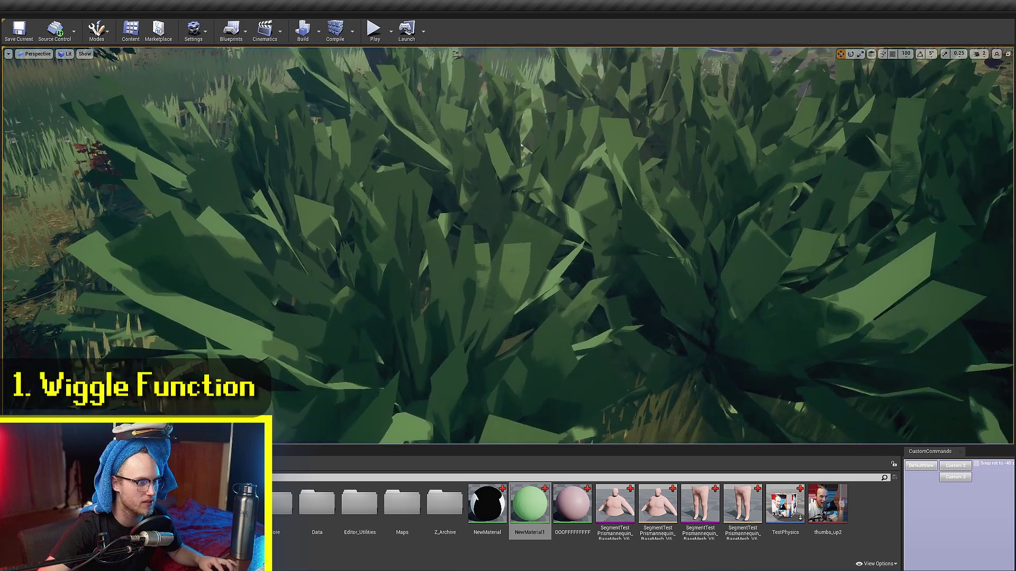
# Step: Reopen the NewMaterial1 graph, set the random wiggle's amplitude constant to 1, and check the ferns in the level
pyautogui.click(534, 511)
pyautogui.doubleClick(536, 511)
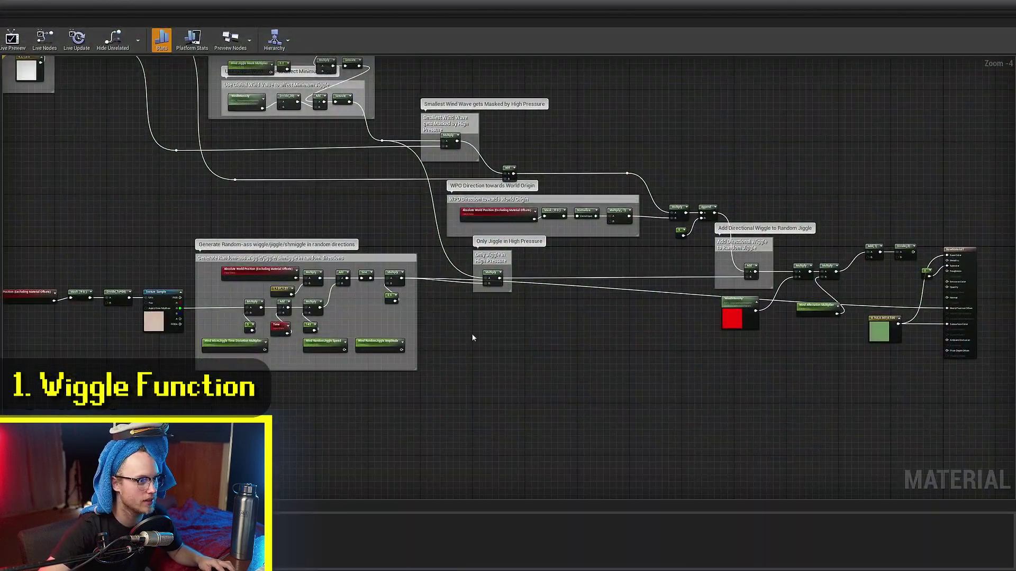
pyautogui.moveTo(416, 327); pyautogui.dragTo(602, 345, button='right')
pyautogui.scroll(4, 602, 345)
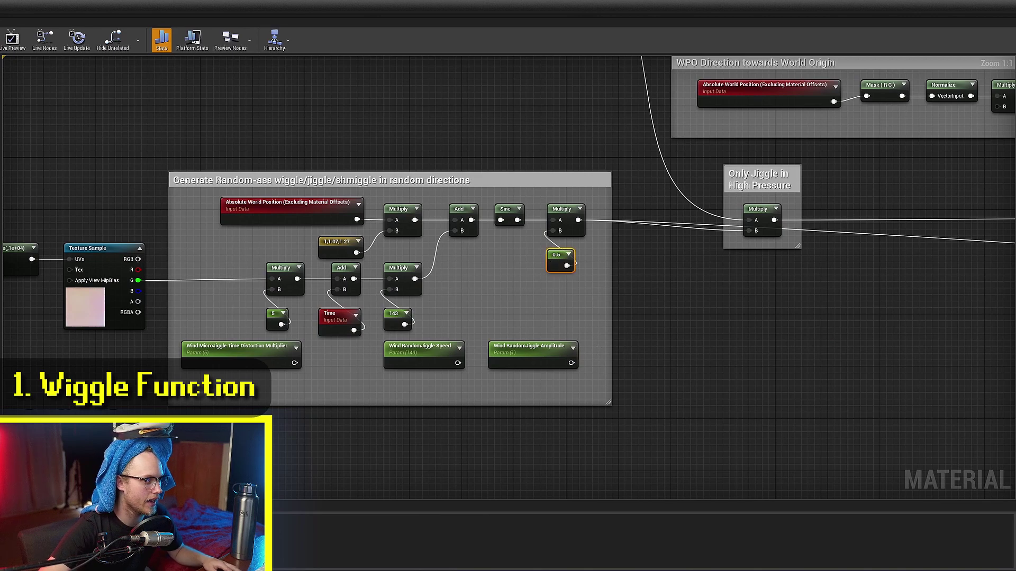
pyautogui.write('1')
pyautogui.press('Return')
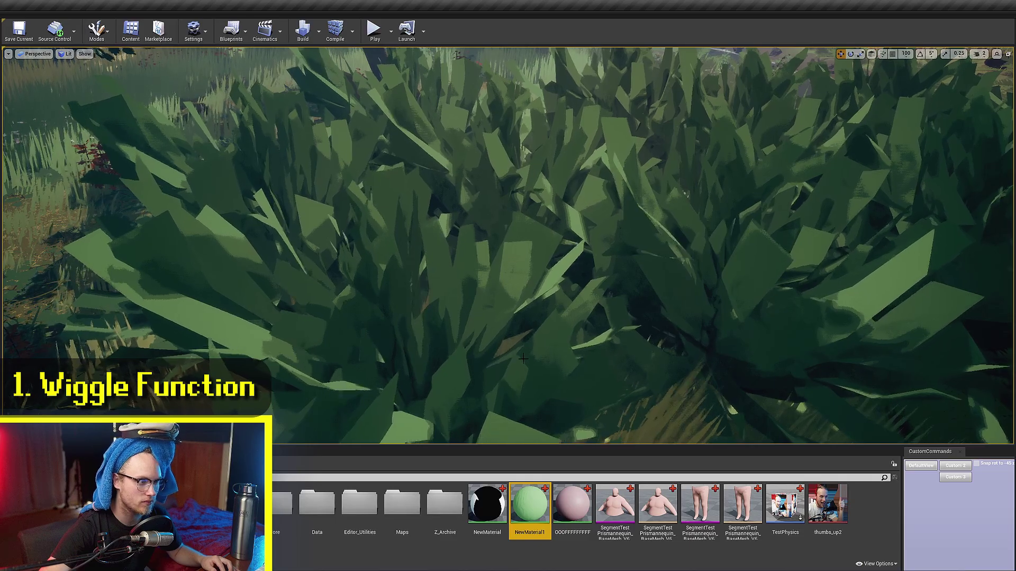
pyautogui.moveTo(523, 359)
pyautogui.mouseDown(button='right')
pyautogui.moveTo(523, 402)
pyautogui.moveTo(566, 412)
pyautogui.moveTo(553, 435)
pyautogui.moveTo(577, 317)
pyautogui.moveTo(569, 304)
pyautogui.moveTo(529, 360)
pyautogui.mouseUp(button='right')
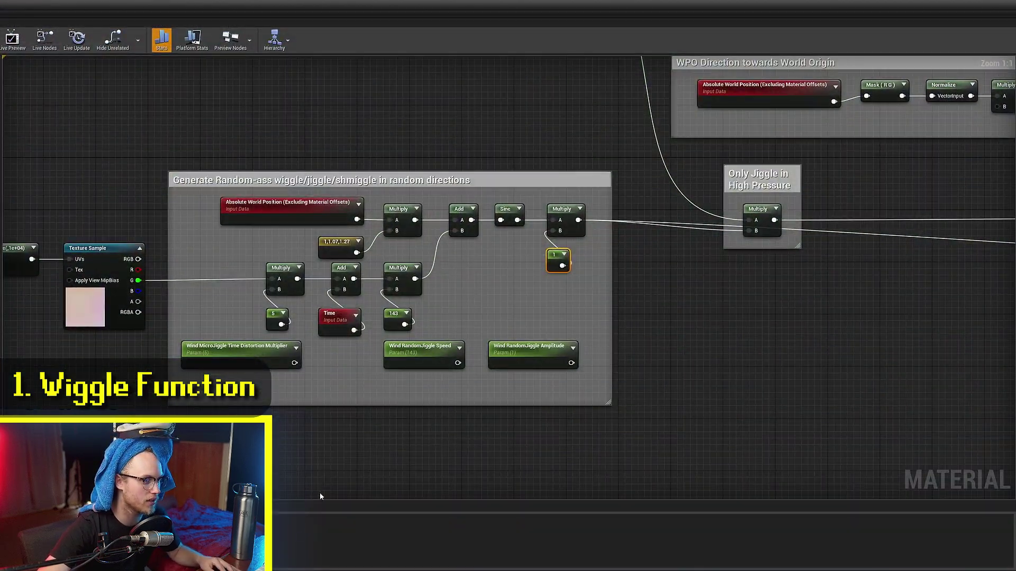
# Step: Remove the unused MicroJiggle Time Distortion, RandomJiggle Speed and RandomJiggle Amplitude parameter nodes from the random wiggle group
pyautogui.moveTo(320, 493); pyautogui.dragTo(281, 355, button='right')
pyautogui.scroll(4, 589, 379)
pyautogui.moveTo(569, 386); pyautogui.dragTo(534, 396, button='right')
pyautogui.moveTo(540, 387); pyautogui.dragTo(539, 265)
pyautogui.moveTo(711, 427); pyautogui.dragTo(622, 431, button='right')
pyautogui.moveTo(544, 407); pyautogui.dragTo(538, 181)
pyautogui.moveTo(629, 256); pyautogui.dragTo(574, 359)
pyautogui.click(641, 280)
pyautogui.moveTo(642, 283); pyautogui.dragTo(571, 368, button='right')
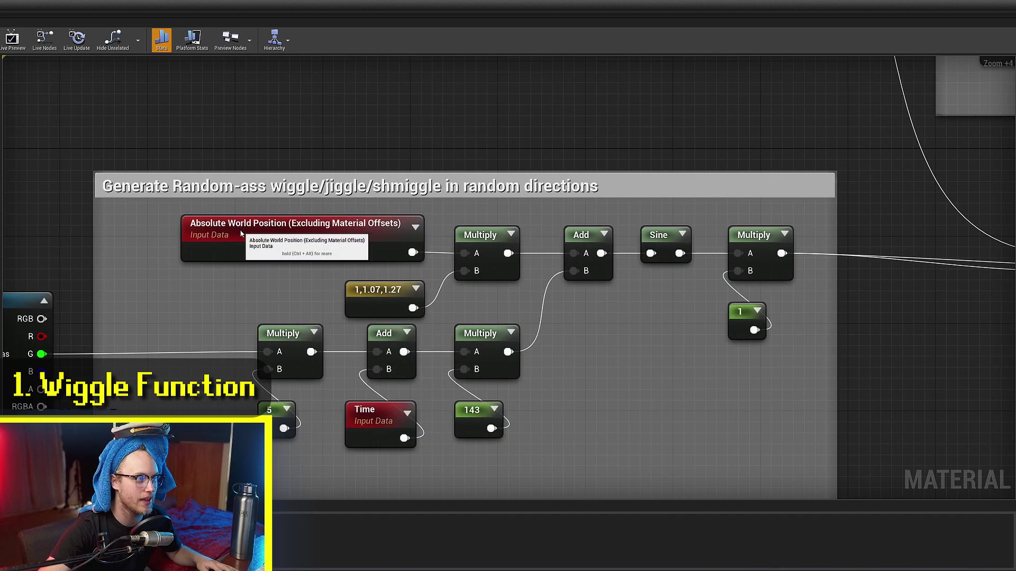
# Step: Line up the Absolute World Position node with its Multiply and examine the 1,1.07,1.27 constant below it
pyautogui.moveTo(239, 231)
pyautogui.mouseDown()
pyautogui.moveTo(183, 197)
pyautogui.moveTo(249, 241)
pyautogui.mouseUp()
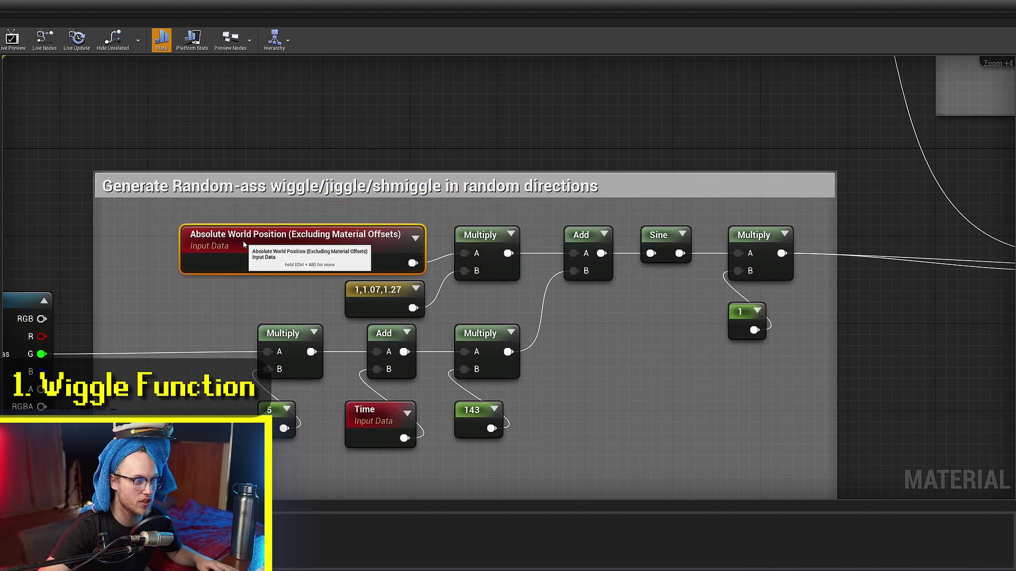
pyautogui.click(334, 297)
pyautogui.moveTo(334, 296); pyautogui.dragTo(392, 280, button='right')
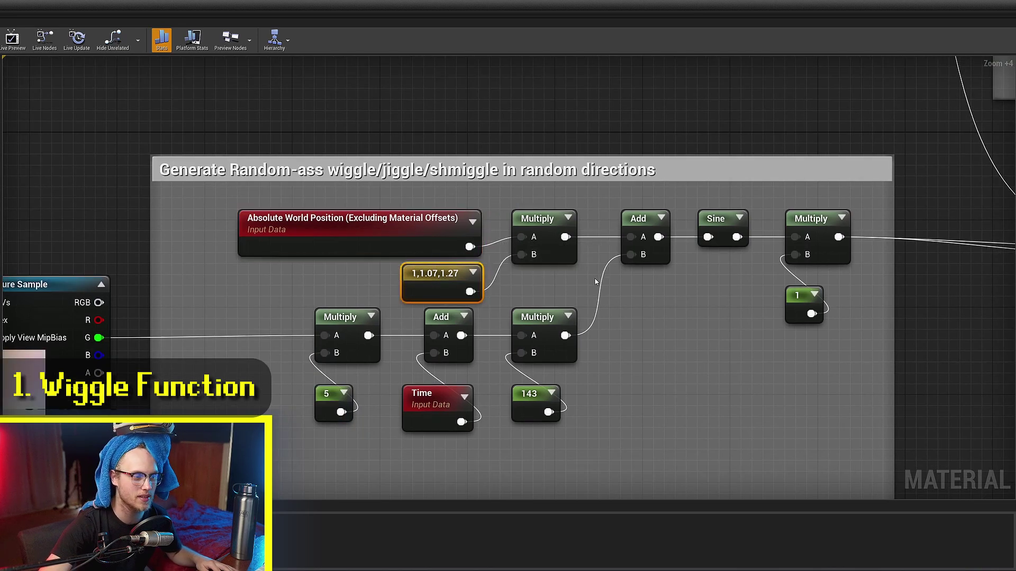
pyautogui.moveTo(634, 286); pyautogui.dragTo(622, 280, button='right')
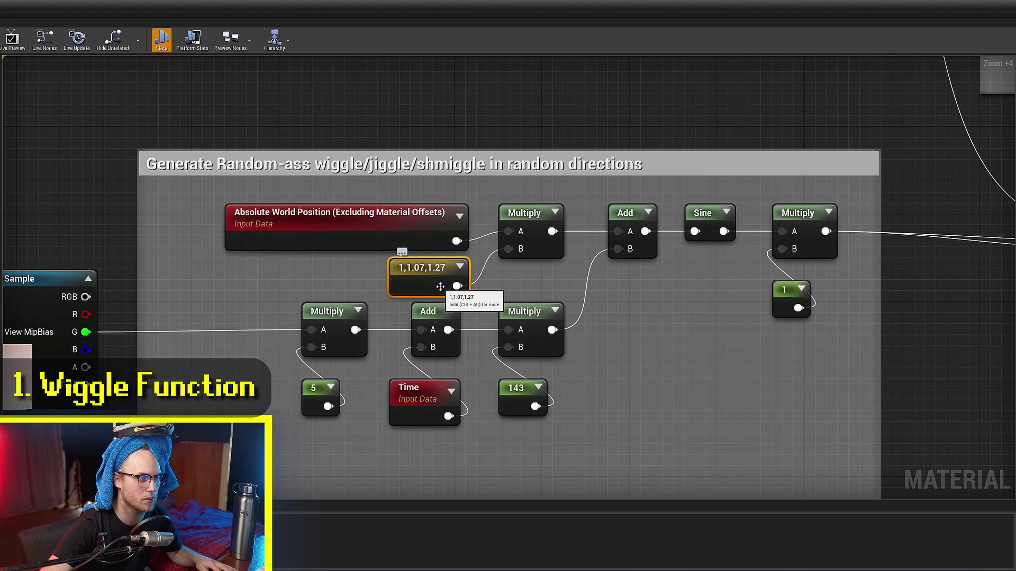
pyautogui.click(668, 314)
pyautogui.moveTo(669, 314); pyautogui.dragTo(625, 307, button='right')
# Step: Trace the random wiggle chain through the Add, Sine and final Multiply nodes with its amplitude constant
pyautogui.moveTo(623, 193); pyautogui.dragTo(414, 284)
pyautogui.moveTo(625, 399); pyautogui.dragTo(276, 423)
pyautogui.moveTo(213, 460); pyautogui.dragTo(494, 386, button='right')
pyautogui.click(558, 375)
pyautogui.moveTo(558, 375); pyautogui.dragTo(107, 467, button='right')
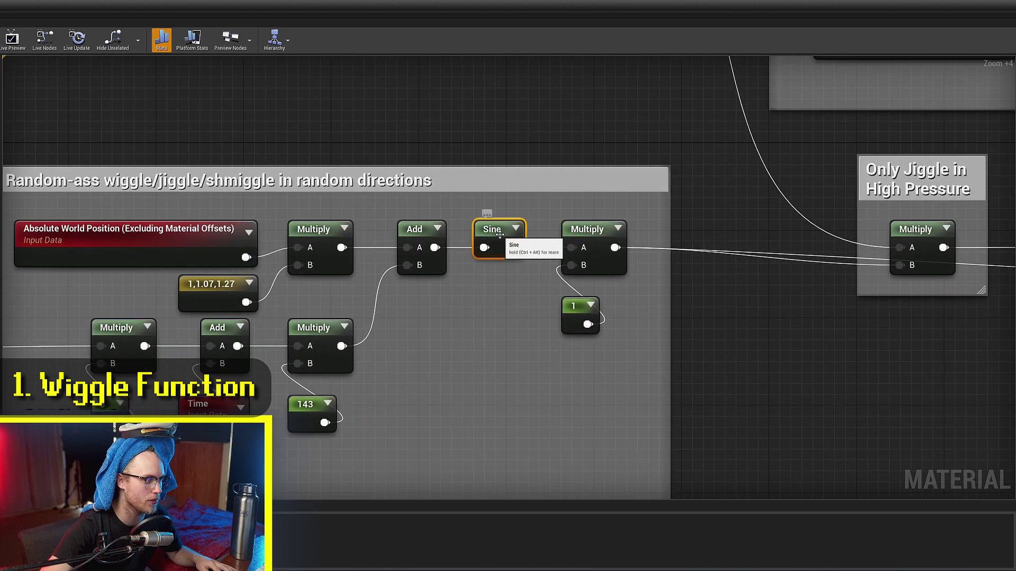
pyautogui.moveTo(505, 286); pyautogui.dragTo(438, 323, button='right')
pyautogui.click(401, 320)
pyautogui.moveTo(547, 277); pyautogui.dragTo(440, 292, button='right')
pyautogui.scroll(2, 443, 291)
pyautogui.moveTo(423, 339); pyautogui.dragTo(509, 220)
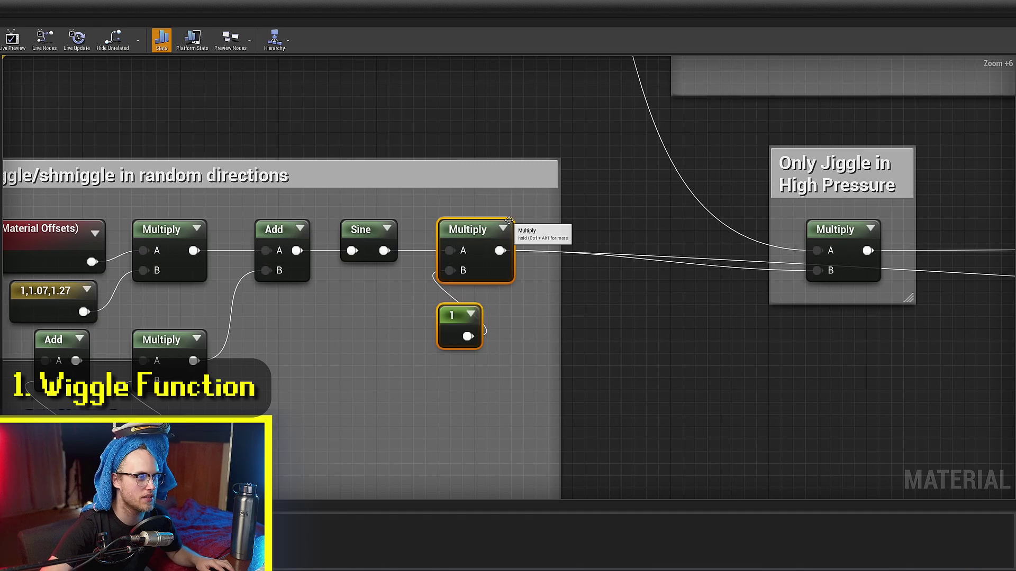
pyautogui.click(450, 387)
pyautogui.scroll(-6, 594, 336)
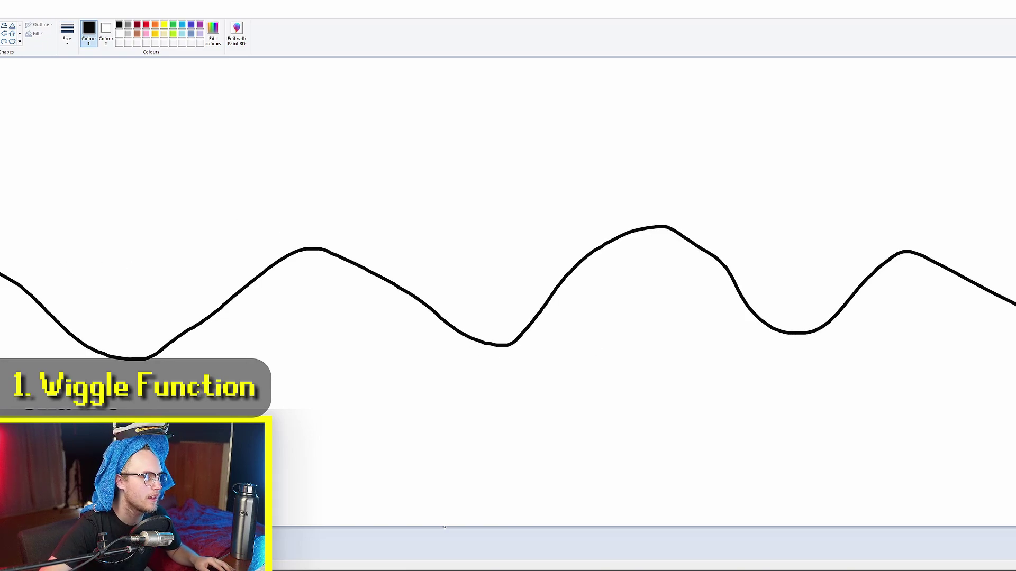
# Step: In Paint, add a dashed midline across the wave and small squiggles along the crests above it
pyautogui.moveTo(408, 190); pyautogui.dragTo(1015, 347)
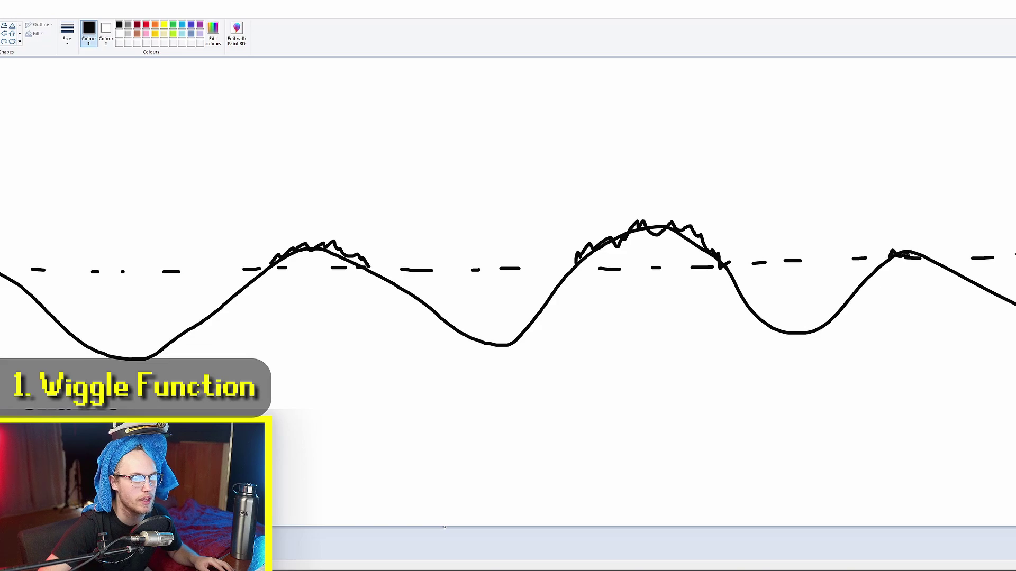
pyautogui.moveTo(297, 225); pyautogui.dragTo(275, 299)
pyautogui.hotkey('ctrl', 'z')
pyautogui.moveTo(729, 190)
pyautogui.mouseDown()
pyautogui.moveTo(746, 249)
pyautogui.moveTo(648, 211)
pyautogui.mouseUp()
pyautogui.hotkey('ctrl', 'z')
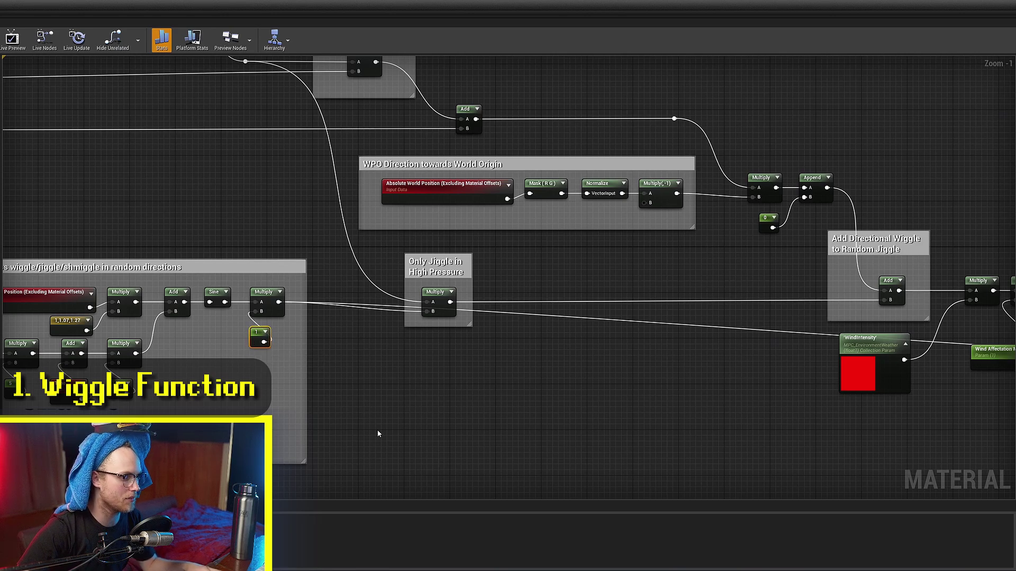
# Step: Switch back to Unreal Engine and inspect the wiggling fern cluster in the level from several angles
pyautogui.click(611, 398)
pyautogui.moveTo(605, 389); pyautogui.dragTo(700, 372, button='right')
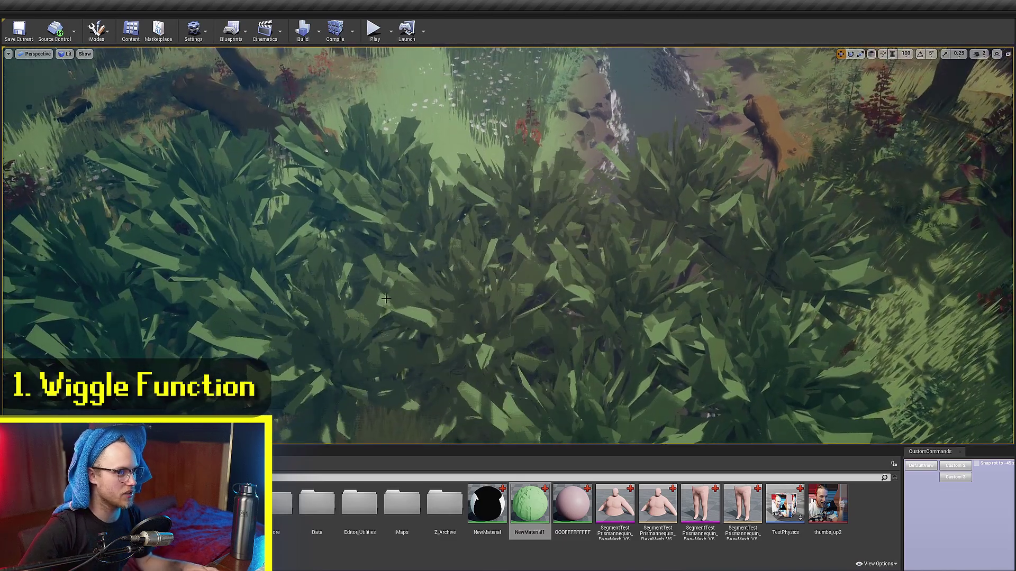
pyautogui.moveTo(387, 298); pyautogui.dragTo(515, 305, button='right')
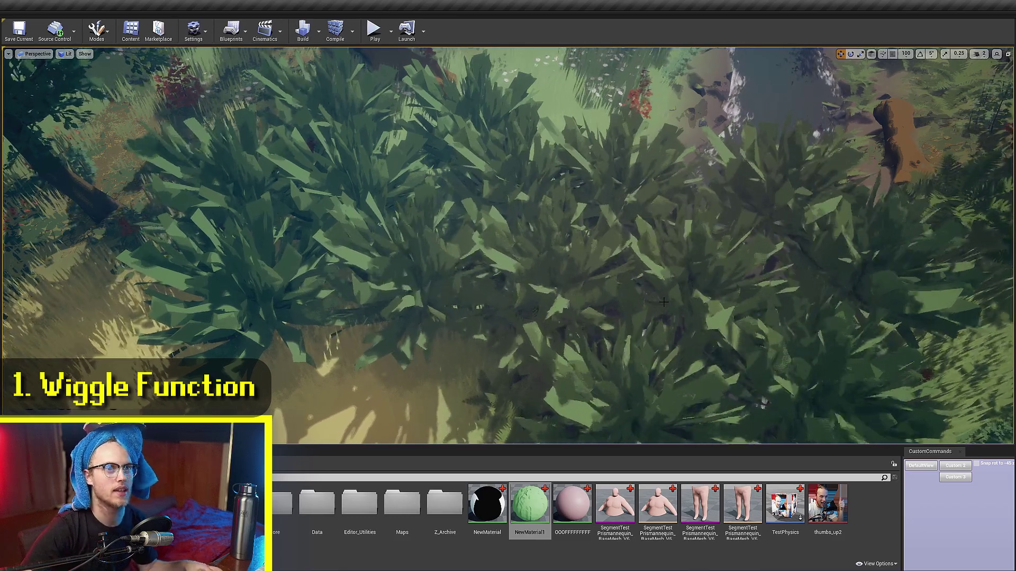
pyautogui.moveTo(520, 234); pyautogui.dragTo(567, 211, button='right')
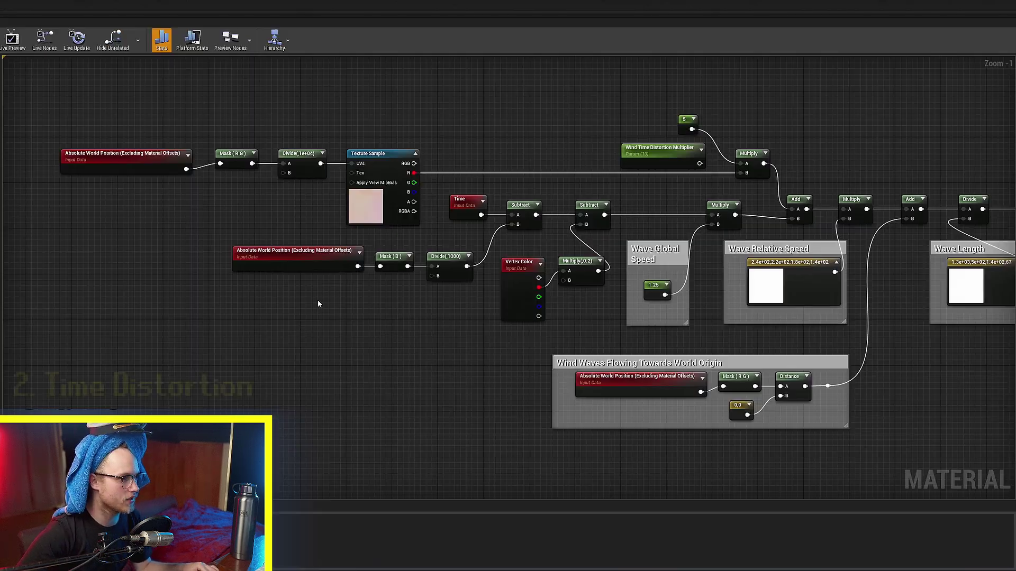
# Step: Examine the Time, Subtract and Texture Sample chain and remove the unused Wind Time Distortion Multiplier parameter node
pyautogui.scroll(3, 318, 300)
pyautogui.moveTo(338, 335); pyautogui.dragTo(390, 303, button='right')
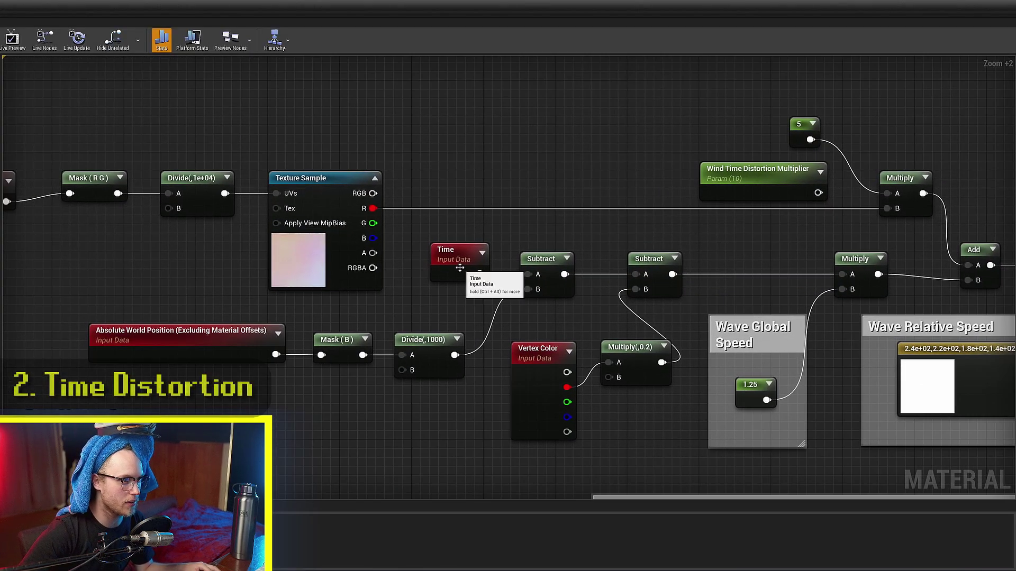
pyautogui.moveTo(453, 267); pyautogui.dragTo(479, 16)
pyautogui.moveTo(452, 105); pyautogui.dragTo(440, 338)
pyautogui.moveTo(474, 330); pyautogui.dragTo(560, 154, button='right')
pyautogui.moveTo(673, 191); pyautogui.dragTo(611, 302)
pyautogui.keyDown('shift'); pyautogui.click(583, 268); pyautogui.keyUp('shift')
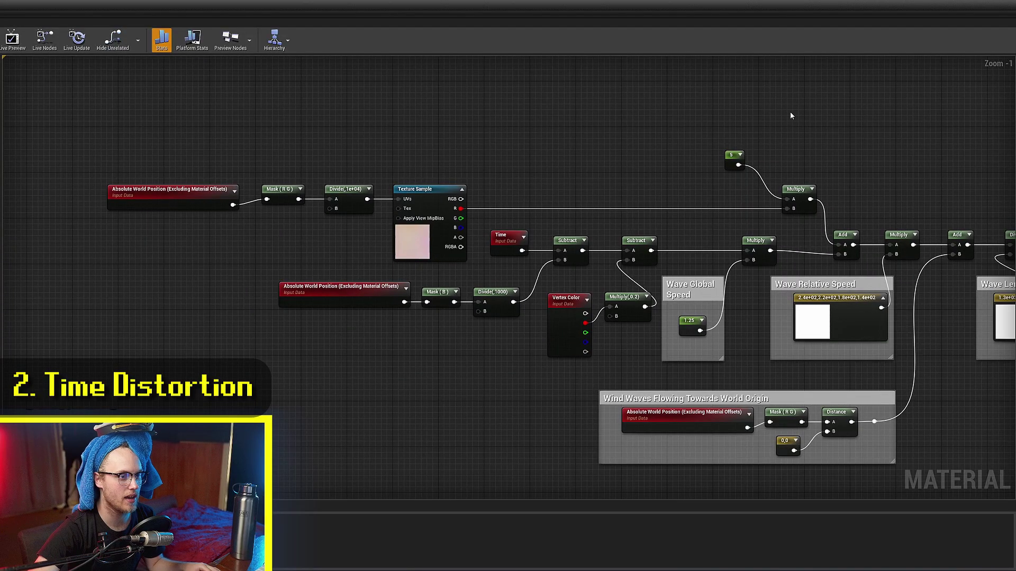
# Step: Move the time distortion nodes, including the Wave Global Speed group, away from the wave nodes and set their Add node apart
pyautogui.moveTo(790, 112); pyautogui.dragTo(179, 261)
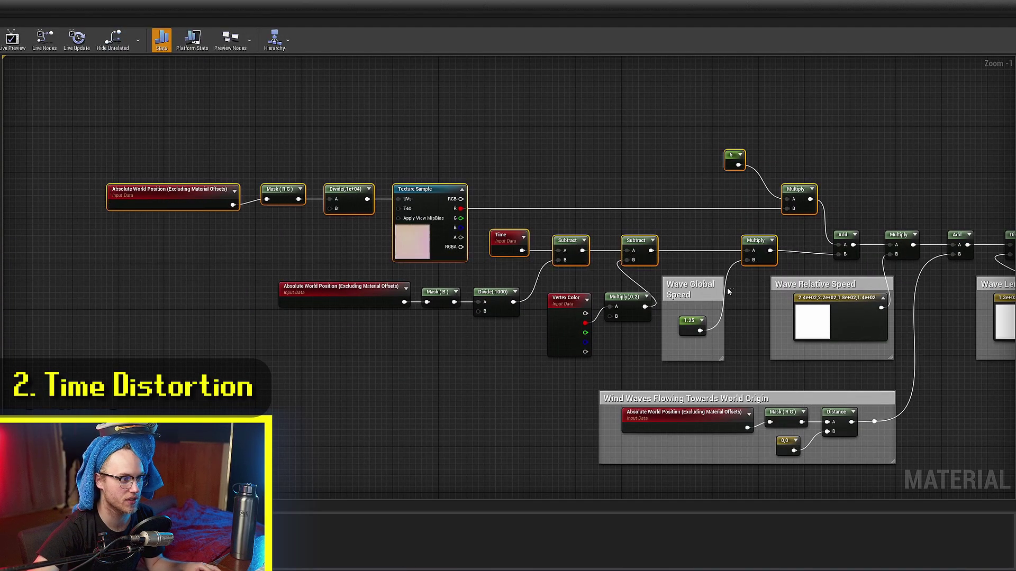
pyautogui.keyDown('shift'); pyautogui.moveTo(725, 290); pyautogui.dragTo(70, 302); pyautogui.keyUp('shift')
pyautogui.moveTo(950, 245); pyautogui.dragTo(611, 236)
pyautogui.moveTo(650, 256); pyautogui.dragTo(792, 233, button='right')
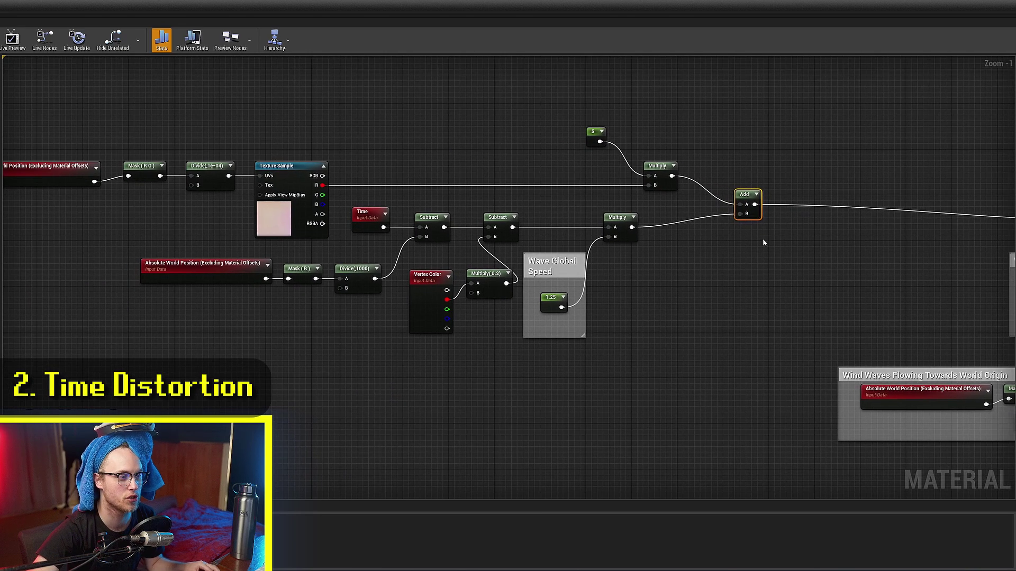
# Step: Paste a copy of the Time node beside the wave chain and connect it to input A of the Wave Relative Speed Multiply
pyautogui.moveTo(398, 345); pyautogui.dragTo(517, 356, button='right')
pyautogui.scroll(3, 489, 357)
pyautogui.click(494, 161)
pyautogui.moveTo(651, 155); pyautogui.dragTo(547, 208, button='right')
pyautogui.moveTo(934, 250); pyautogui.dragTo(681, 307, button='right')
pyautogui.hotkey('ctrl', 'v')
pyautogui.moveTo(680, 306); pyautogui.dragTo(662, 117)
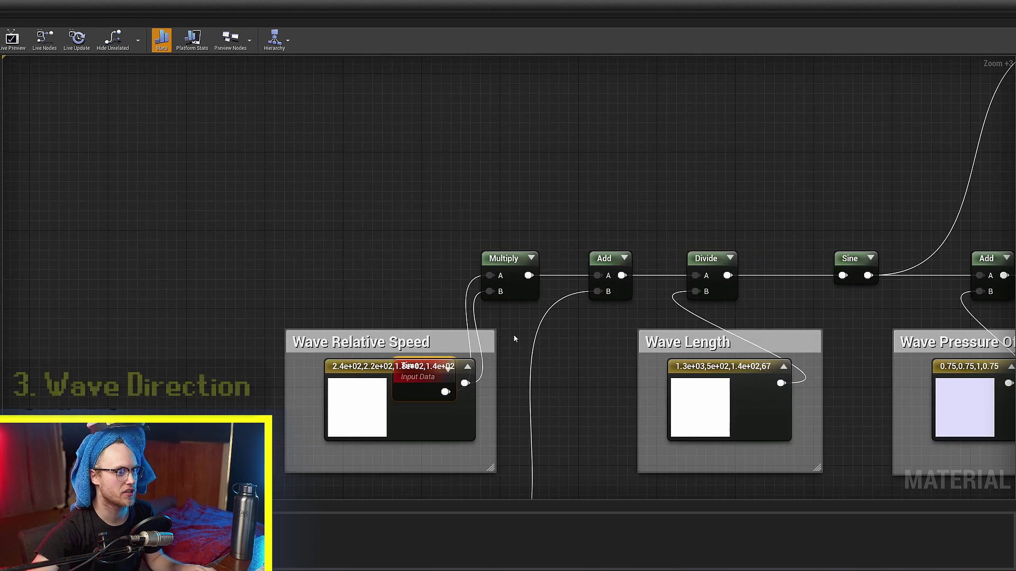
# Step: Move the pasted Time node off the Wave Relative Speed group and line it up with input A of the Multiply
pyautogui.moveTo(423, 365); pyautogui.dragTo(249, 272)
pyautogui.scroll(-3, 913, 166)
pyautogui.moveTo(291, 219); pyautogui.dragTo(636, 195, button='right')
pyautogui.scroll(-1, 636, 196)
pyautogui.moveTo(652, 103); pyautogui.dragTo(246, 328)
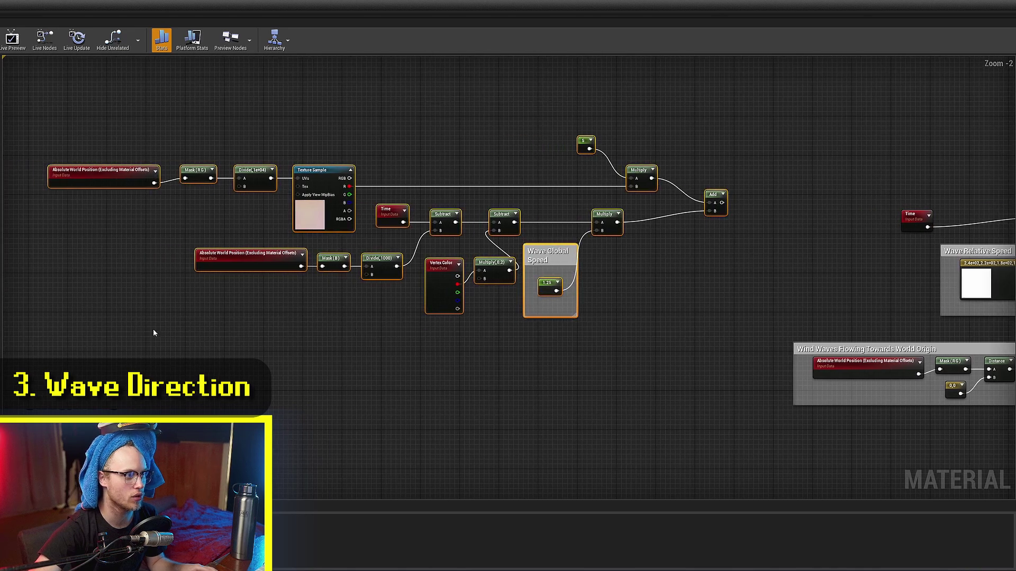
pyautogui.click(246, 329)
pyautogui.moveTo(777, 273); pyautogui.dragTo(397, 320, button='right')
pyautogui.keyDown('ctrl'); pyautogui.scroll(4, 564, 302); pyautogui.keyUp('ctrl')
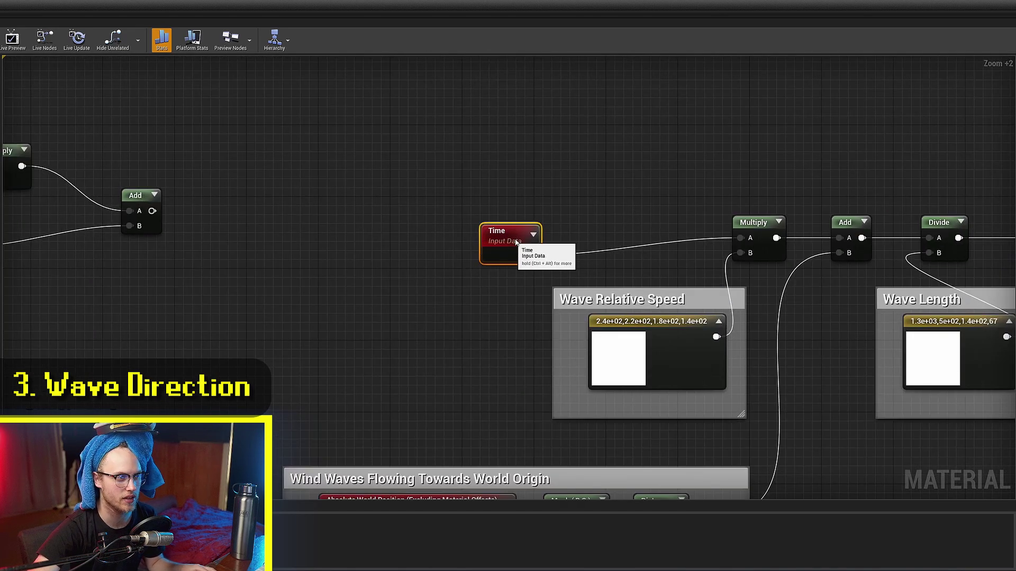
pyautogui.moveTo(523, 241); pyautogui.dragTo(570, 226)
pyautogui.moveTo(649, 172); pyautogui.dragTo(433, 154, button='right')
pyautogui.click(432, 154)
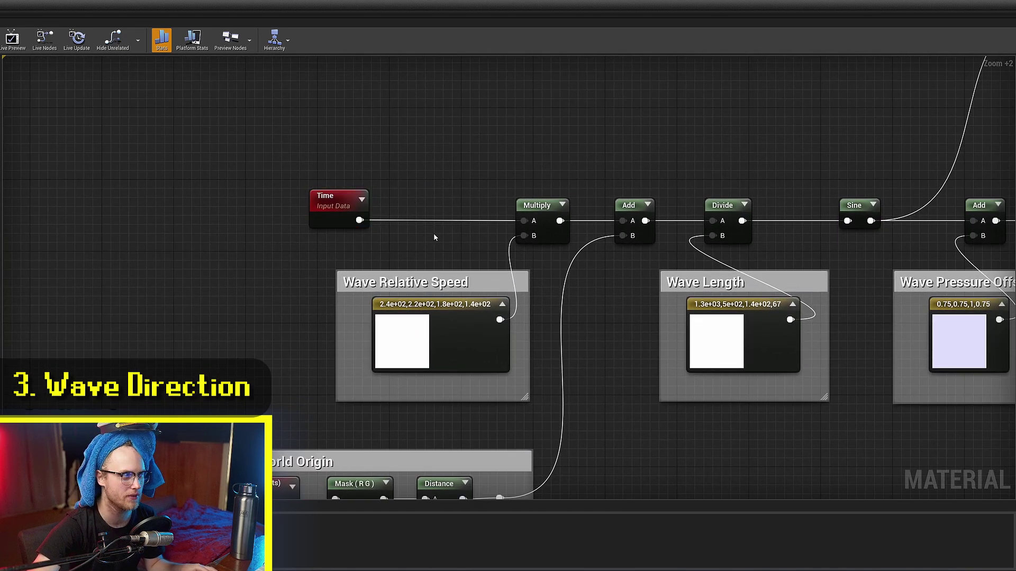
# Step: Examine the vector groups for Wave Relative Speed, Wave Length, Wave Pressure Offset and Wave Amplitude along the wave chain
pyautogui.scroll(-2, 388, 196)
pyautogui.moveTo(278, 231); pyautogui.dragTo(191, 227, button='right')
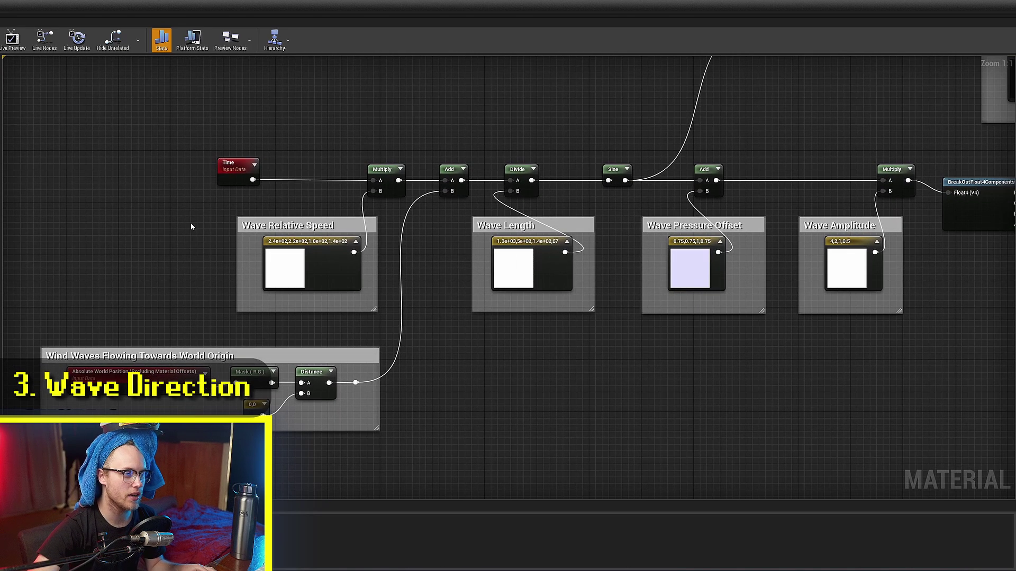
pyautogui.moveTo(172, 220); pyautogui.dragTo(925, 321)
pyautogui.moveTo(929, 319); pyautogui.dragTo(786, 373, button='right')
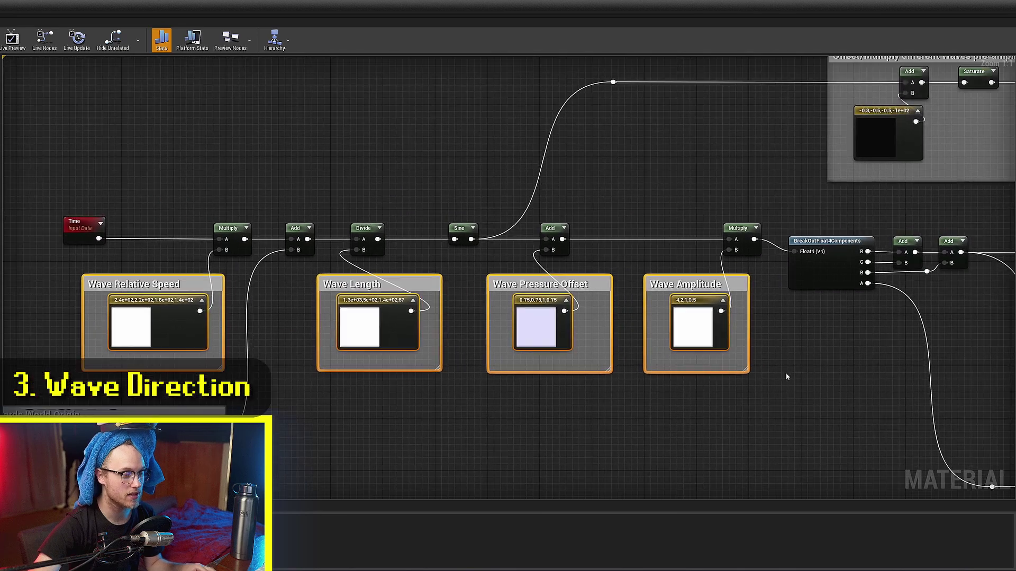
pyautogui.moveTo(765, 269); pyautogui.dragTo(207, 356)
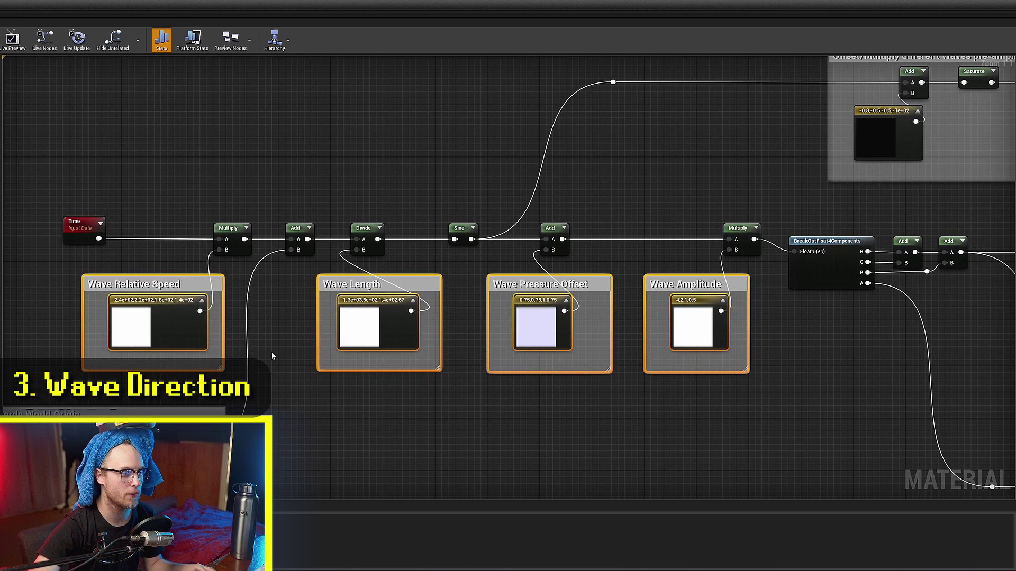
pyautogui.moveTo(236, 354); pyautogui.dragTo(389, 330, button='right')
pyautogui.click(390, 330)
pyautogui.scroll(5, 327, 323)
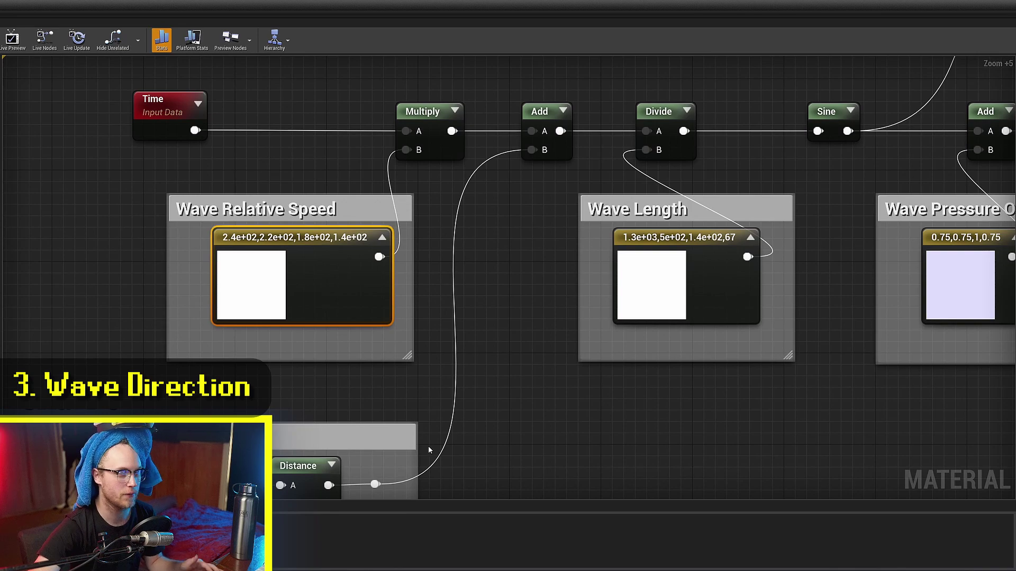
pyautogui.scroll(-3, 432, 269)
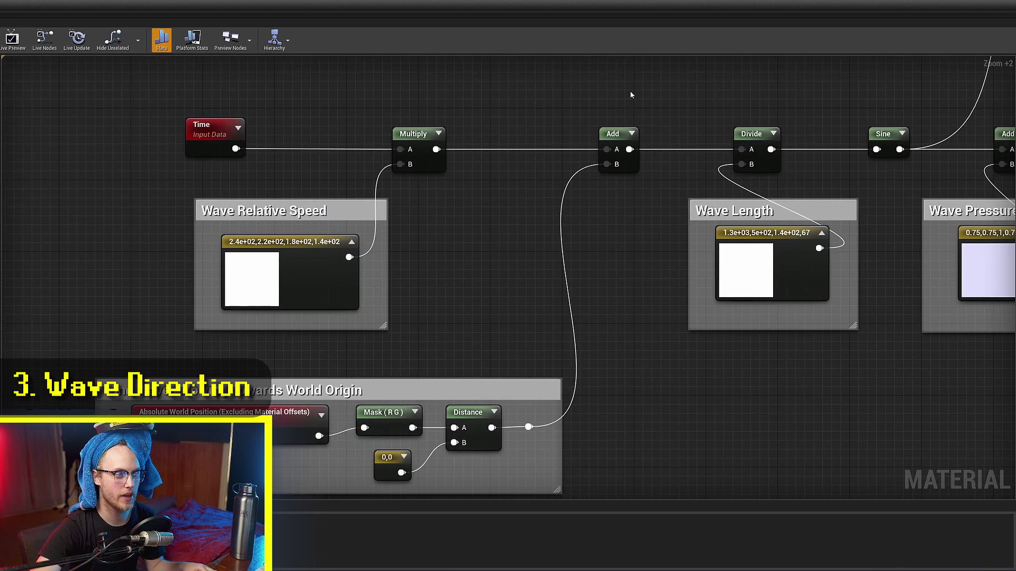
# Step: Examine the Add node and the Wind Waves Flowing Towards World Origin group that feeds it
pyautogui.moveTo(635, 90); pyautogui.dragTo(610, 172)
pyautogui.moveTo(525, 254); pyautogui.dragTo(591, 163, button='right')
pyautogui.keyDown('shift'); pyautogui.moveTo(696, 230); pyautogui.dragTo(159, 497); pyautogui.keyUp('shift')
pyautogui.moveTo(694, 246); pyautogui.dragTo(30, 453)
pyautogui.click(728, 276)
pyautogui.moveTo(660, 245); pyautogui.dragTo(8, 435)
pyautogui.click(544, 218)
pyautogui.moveTo(544, 218); pyautogui.dragTo(506, 250, button='right')
pyautogui.moveTo(671, 277); pyautogui.dragTo(96, 453)
pyautogui.moveTo(83, 460); pyautogui.dragTo(637, 312)
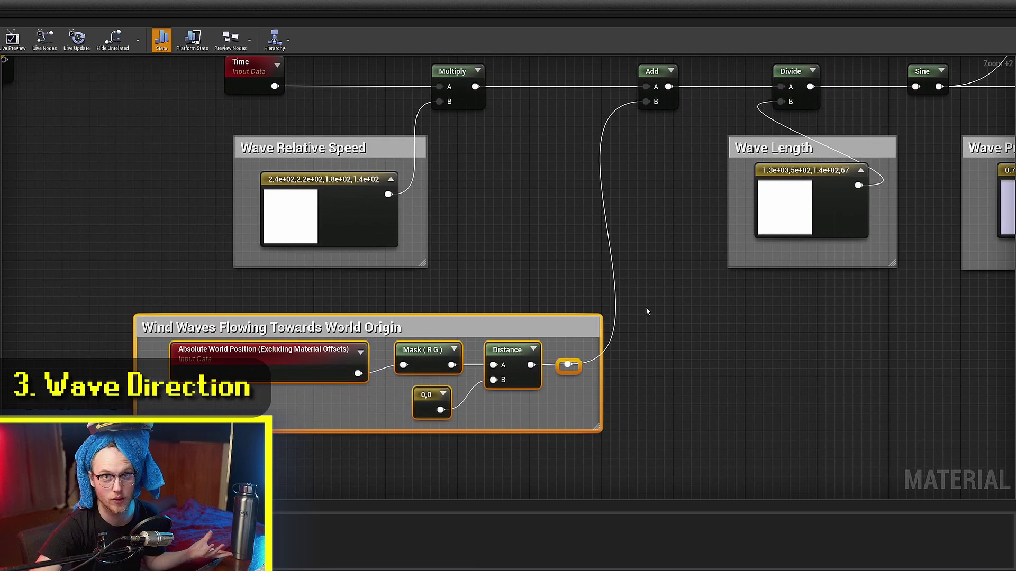
pyautogui.click(641, 299)
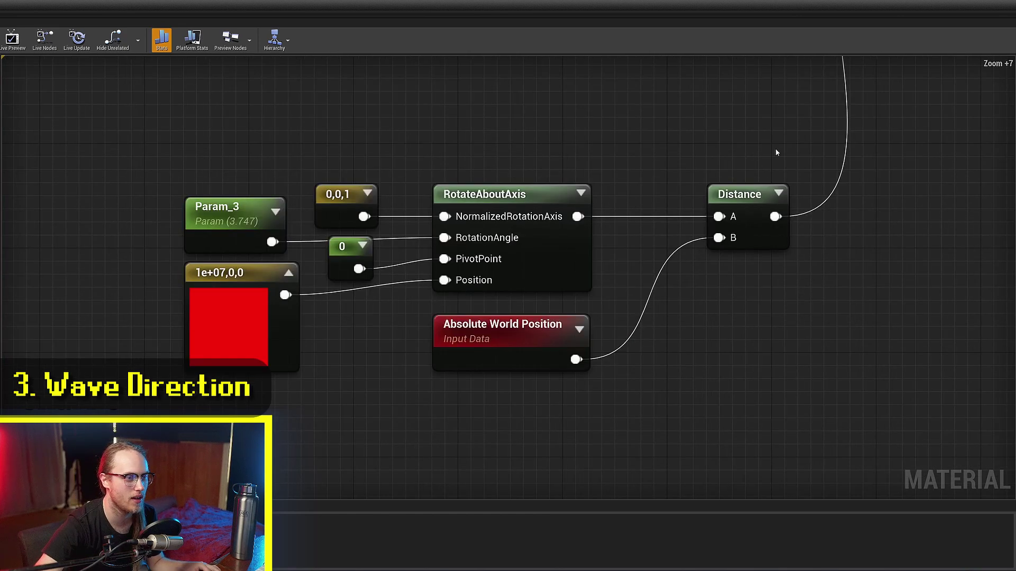
# Step: Examine the RotateAboutAxis setup, including its 1e+07,0,0 position vector and the Param_3 rotation angle
pyautogui.moveTo(775, 153); pyautogui.dragTo(247, 341)
pyautogui.click(339, 347)
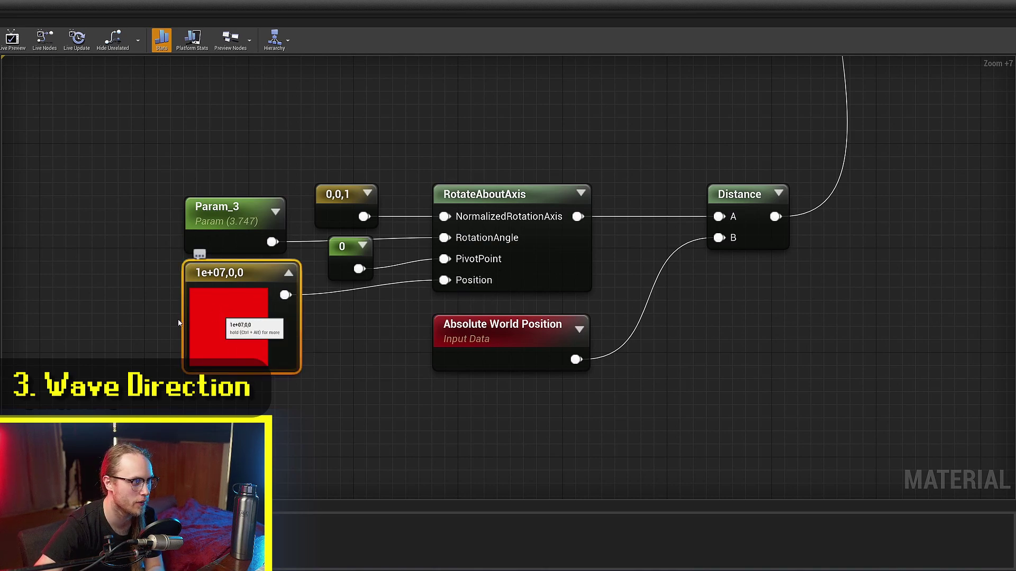
pyautogui.moveTo(239, 316)
pyautogui.mouseDown()
pyautogui.moveTo(253, 355)
pyautogui.moveTo(227, 339)
pyautogui.moveTo(239, 329)
pyautogui.moveTo(252, 342)
pyautogui.moveTo(251, 330)
pyautogui.mouseUp()
pyautogui.click(361, 351)
pyautogui.click(341, 342)
pyautogui.click(231, 212)
pyautogui.moveTo(786, 141); pyautogui.dragTo(739, 151, button='right')
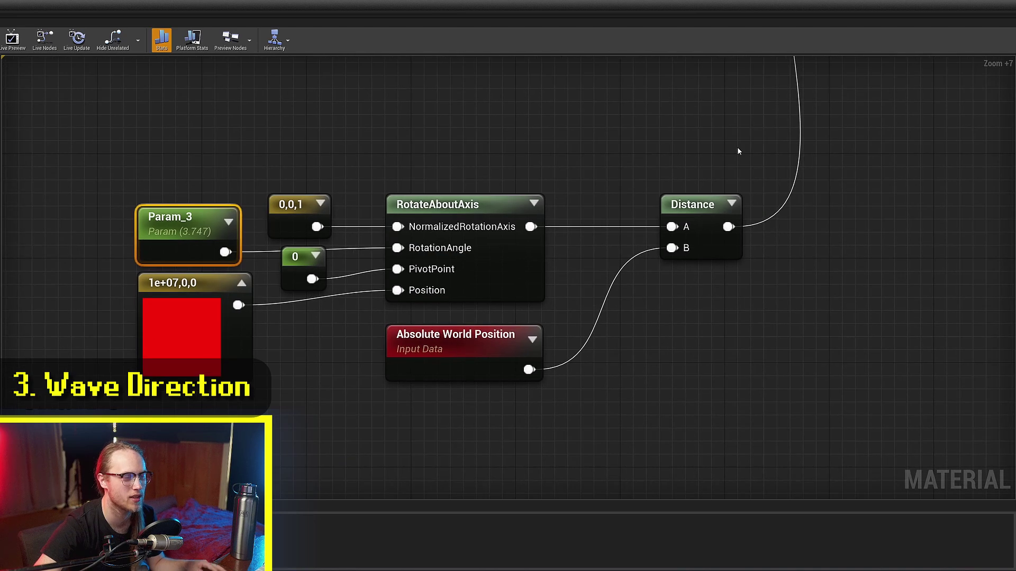
# Step: Examine the Distance node, its Absolute World Position input and the far-away position vector in the rotation setup
pyautogui.click(704, 212)
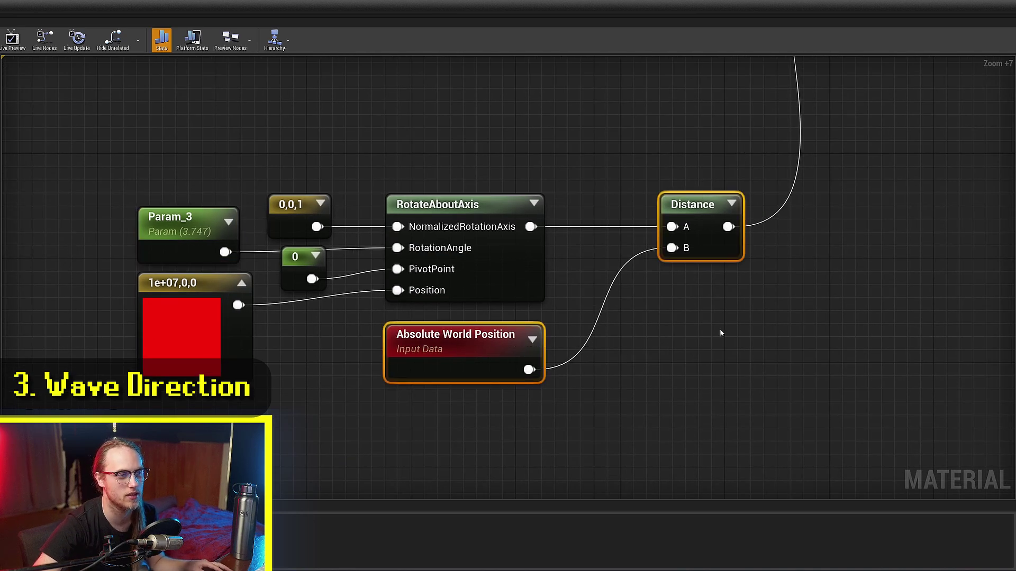
pyautogui.click(662, 334)
pyautogui.moveTo(436, 354)
pyautogui.mouseDown()
pyautogui.moveTo(488, 328)
pyautogui.moveTo(427, 354)
pyautogui.moveTo(505, 354)
pyautogui.moveTo(442, 353)
pyautogui.mouseUp()
pyautogui.click(648, 286)
pyautogui.moveTo(722, 162); pyautogui.dragTo(690, 271)
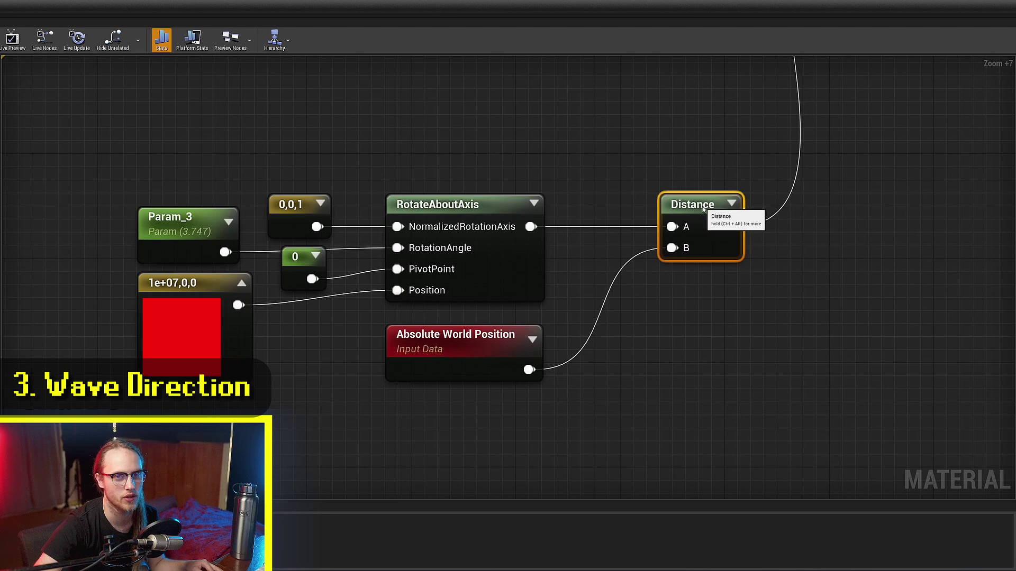
pyautogui.click(170, 337)
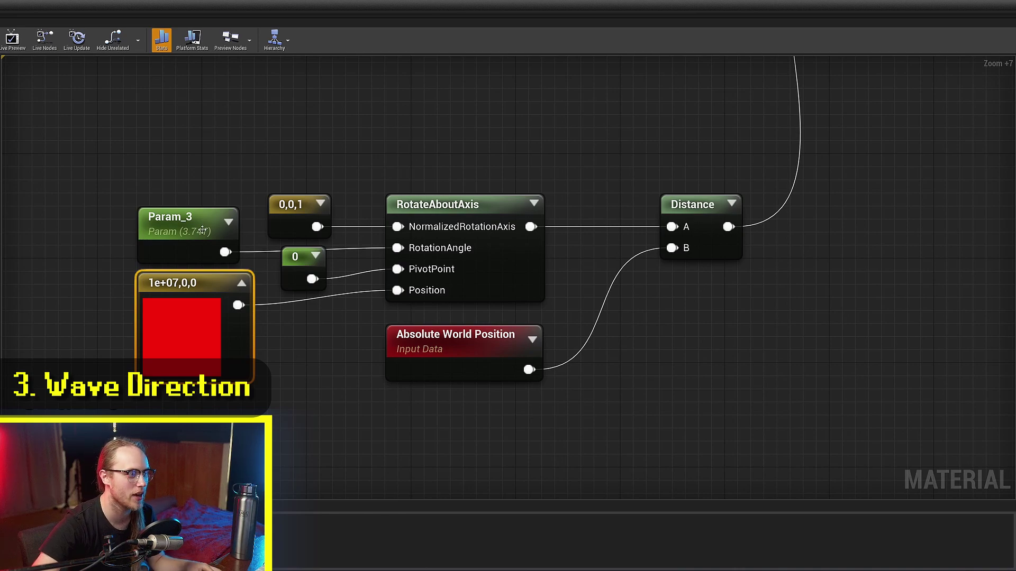
# Step: Vary the default value of the Param_3 rotation angle while viewing the ferns, leaving it at about 1.045
pyautogui.click(165, 227)
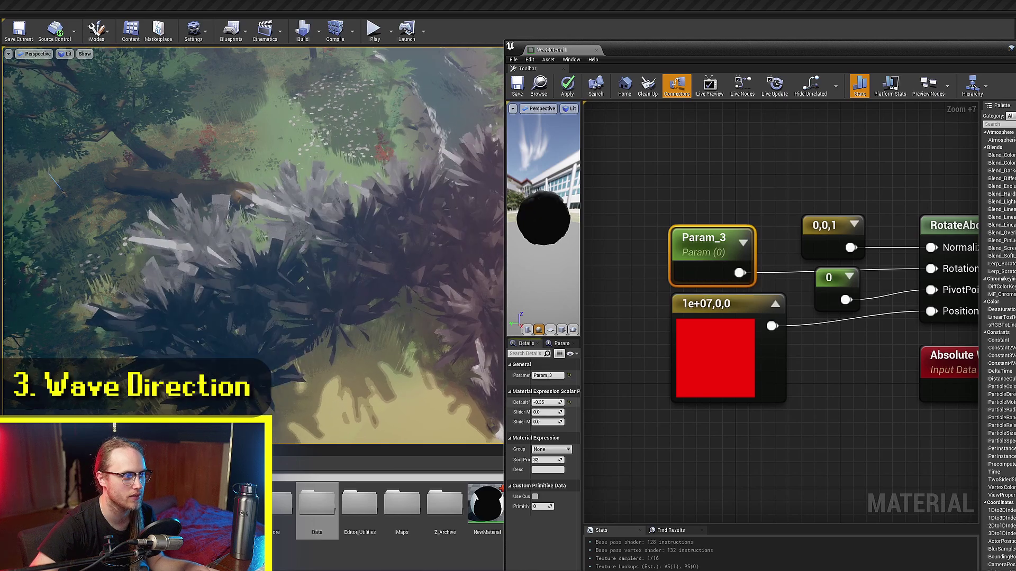
pyautogui.moveTo(546, 402); pyautogui.dragTo(552, 402)
pyautogui.moveTo(455, 376); pyautogui.dragTo(500, 382, button='right')
pyautogui.moveTo(546, 402)
pyautogui.mouseDown()
pyautogui.moveTo(643, 402)
pyautogui.moveTo(617, 402)
pyautogui.mouseUp()
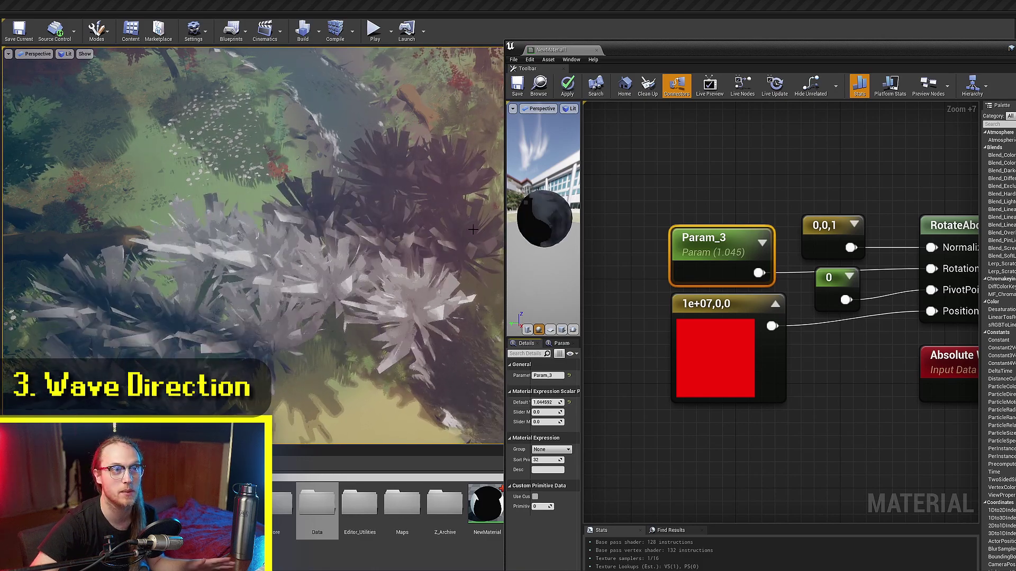
# Step: Examine the node connections from the rotation inputs through RotateAboutAxis and Absolute World Position towards the Distance node
pyautogui.click(708, 204)
pyautogui.moveTo(969, 381); pyautogui.dragTo(894, 333, button='right')
pyautogui.moveTo(727, 326); pyautogui.dragTo(624, 328, button='right')
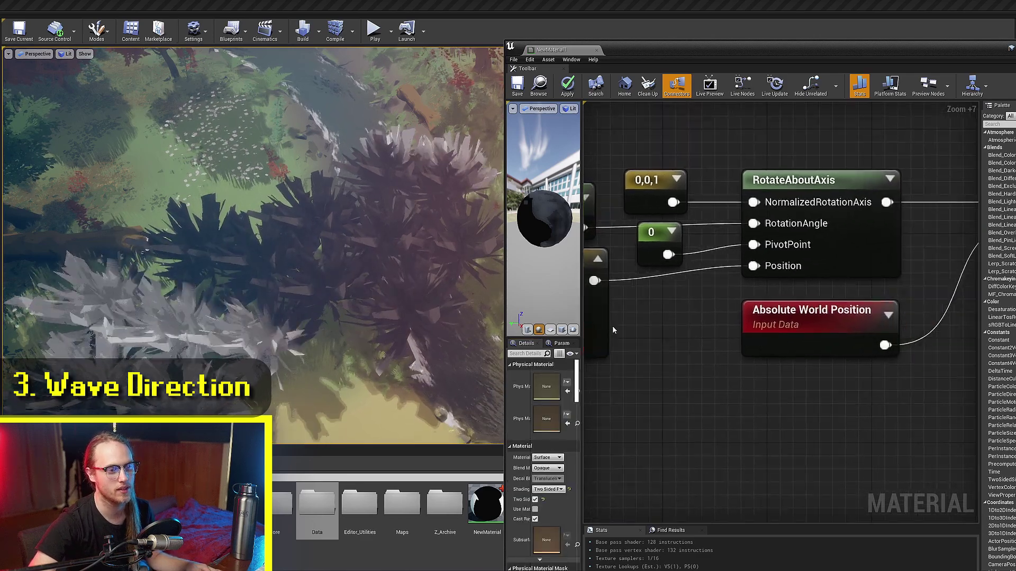
pyautogui.scroll(-3, 787, 265)
pyautogui.moveTo(951, 256); pyautogui.dragTo(773, 261, button='right')
pyautogui.click(857, 227)
pyautogui.click(830, 279)
pyautogui.moveTo(830, 279); pyautogui.dragTo(917, 270, button='right')
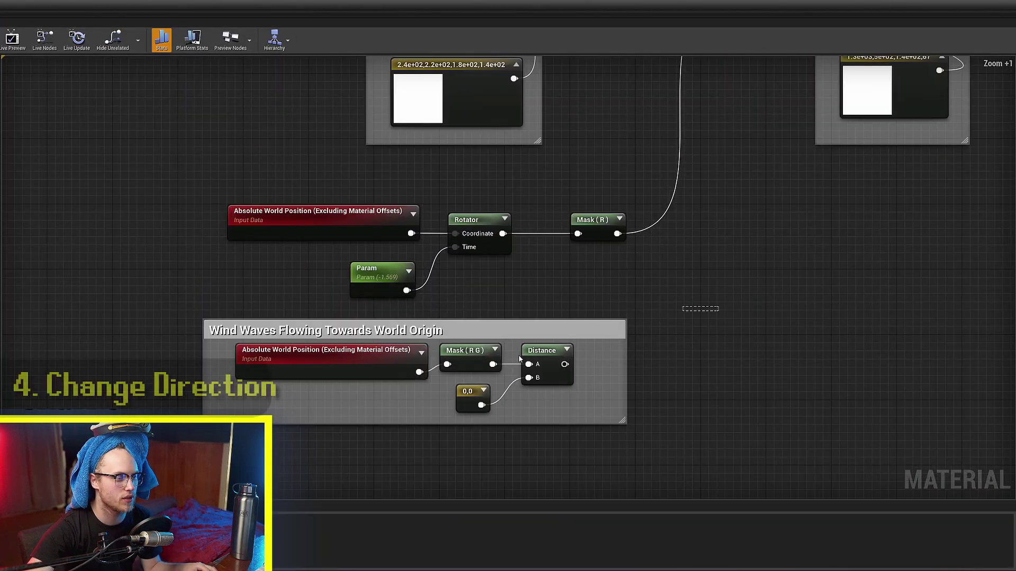
# Step: Move the Wind Waves Flowing Towards World Origin group down, clear of the Absolute World Position, Rotator and Mask chain
pyautogui.click(500, 331)
pyautogui.moveTo(500, 331); pyautogui.dragTo(500, 473)
pyautogui.moveTo(499, 331); pyautogui.dragTo(511, 421, button='right')
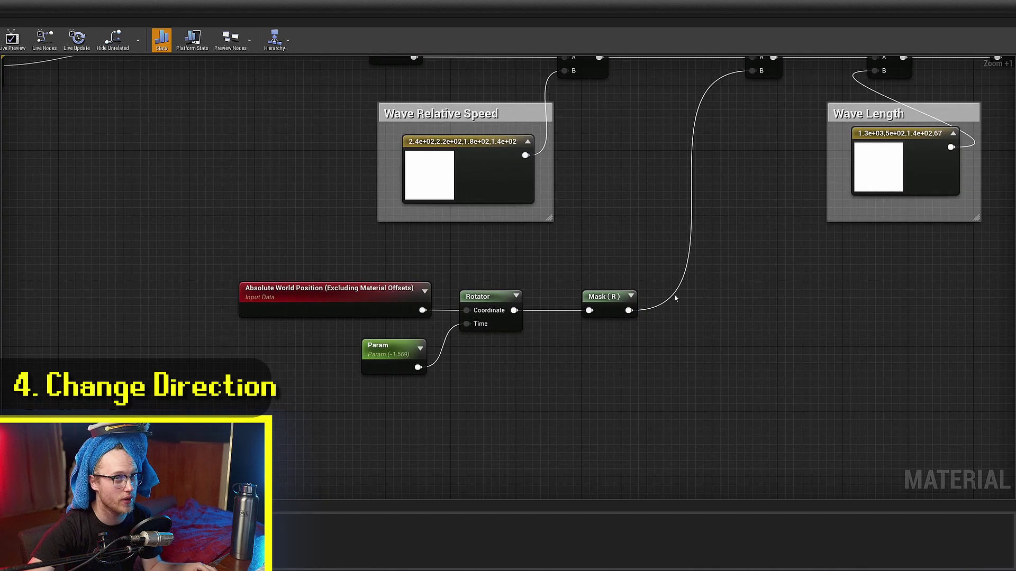
pyautogui.moveTo(678, 291); pyautogui.dragTo(312, 400)
pyautogui.click(594, 405)
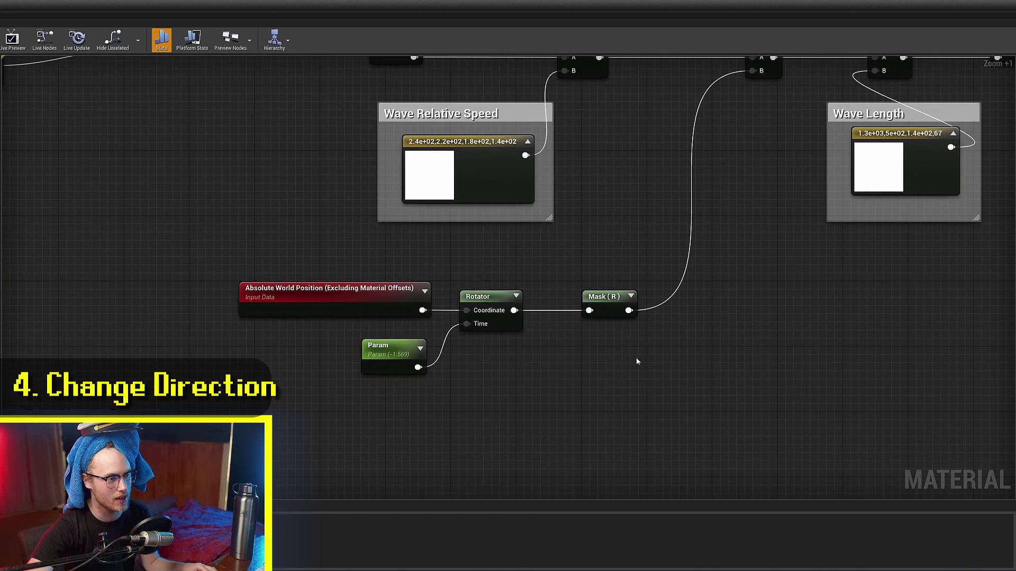
# Step: Examine the wave chain from the Time node through Sine to the Wave Amplitude Multiply
pyautogui.moveTo(584, 226); pyautogui.dragTo(451, 330, button='right')
pyautogui.scroll(-2, 255, 269)
pyautogui.moveTo(360, 262); pyautogui.dragTo(219, 263, button='right')
pyautogui.moveTo(106, 170); pyautogui.dragTo(847, 310)
pyautogui.moveTo(769, 279); pyautogui.dragTo(678, 224, button='right')
pyautogui.moveTo(679, 223); pyautogui.dragTo(741, 292)
pyautogui.moveTo(301, 273); pyautogui.dragTo(331, 266, button='right')
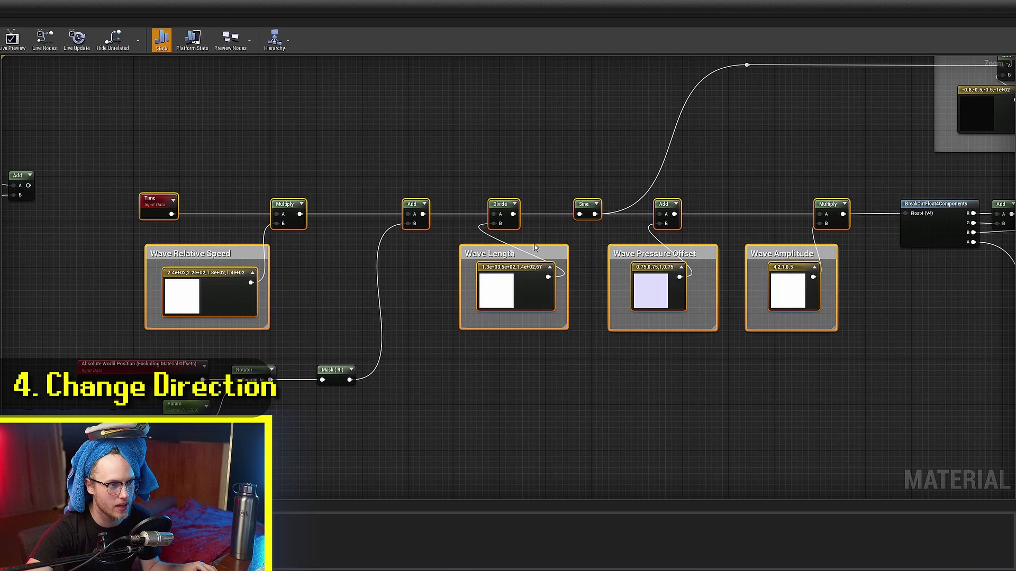
pyautogui.moveTo(878, 168); pyautogui.dragTo(211, 337)
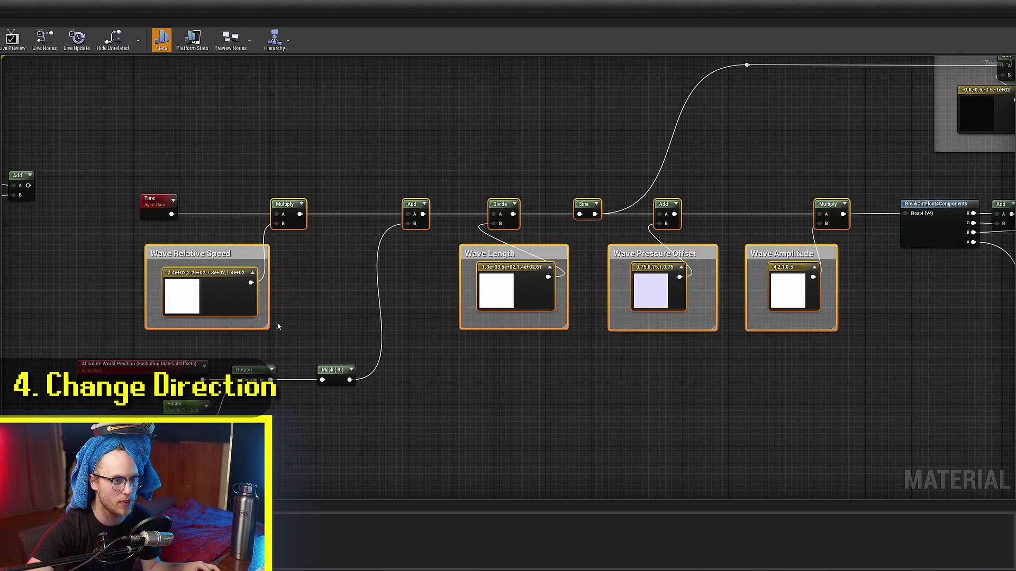
pyautogui.click(351, 312)
# Step: Duplicate the whole wave chain, including its Rotator branch, and place the copy below the original
pyautogui.scroll(-2, 733, 150)
pyautogui.moveTo(714, 168); pyautogui.dragTo(182, 359)
pyautogui.moveTo(206, 322); pyautogui.dragTo(202, 264)
pyautogui.hotkey('ctrl', 'v')
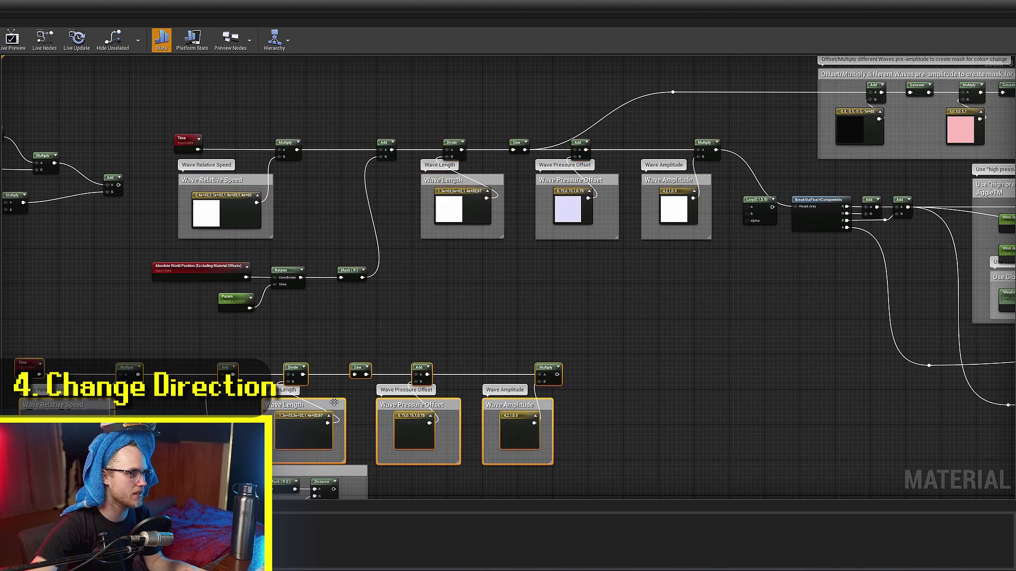
pyautogui.moveTo(409, 428); pyautogui.dragTo(717, 371)
pyautogui.click(767, 259)
pyautogui.moveTo(767, 259); pyautogui.dragTo(703, 278, button='right')
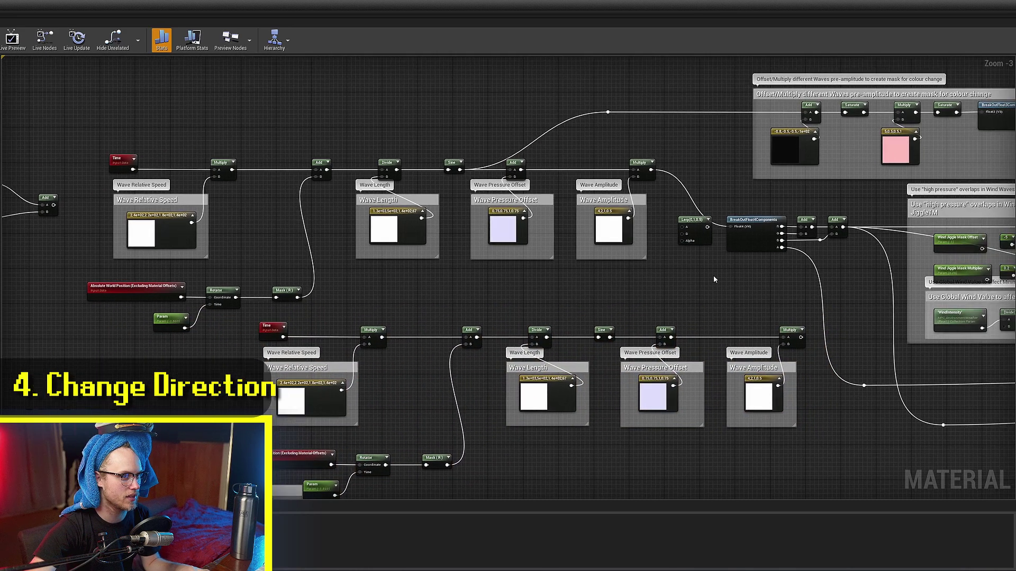
# Step: Feed the Lerp with the original Multiply in A, the copied Multiply in B and a scalar parameter in Alpha, and route it into BreakOutFloat4Components
pyautogui.keyDown('ctrl'); pyautogui.scroll(4, 703, 278); pyautogui.keyUp('ctrl')
pyautogui.moveTo(612, 80); pyautogui.dragTo(756, 185)
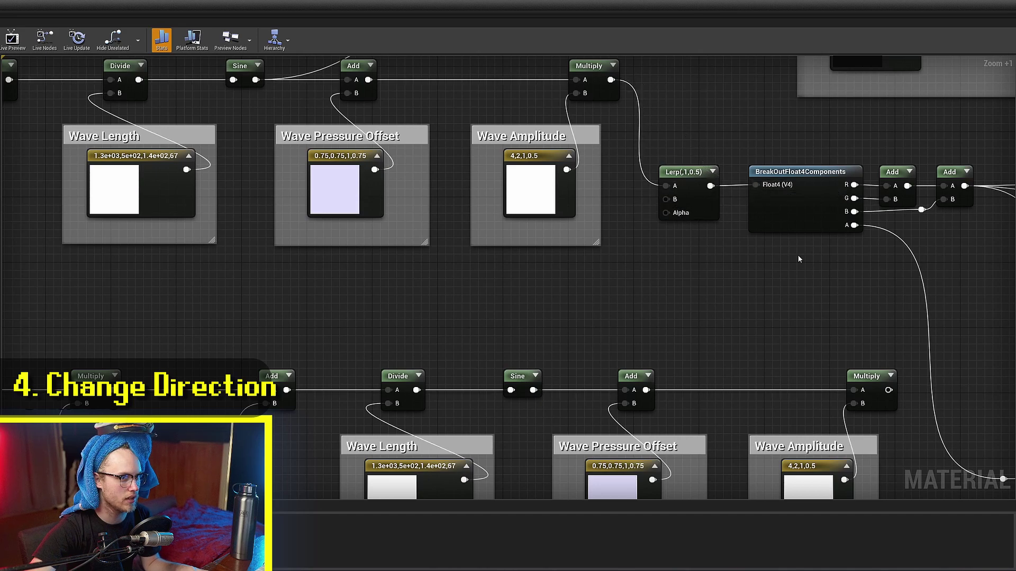
pyautogui.moveTo(888, 390); pyautogui.dragTo(666, 199)
pyautogui.moveTo(550, 309); pyautogui.dragTo(623, 291, button='right')
pyautogui.click(636, 276)
pyautogui.moveTo(680, 305); pyautogui.dragTo(740, 195)
# Step: Inspect the Param node that drives the Rotator's Time input in the copied wave chain
pyautogui.scroll(-4, 741, 197)
pyautogui.moveTo(402, 381); pyautogui.dragTo(539, 265, button='right')
pyautogui.keyDown('ctrl'); pyautogui.scroll(5, 536, 264); pyautogui.keyUp('ctrl')
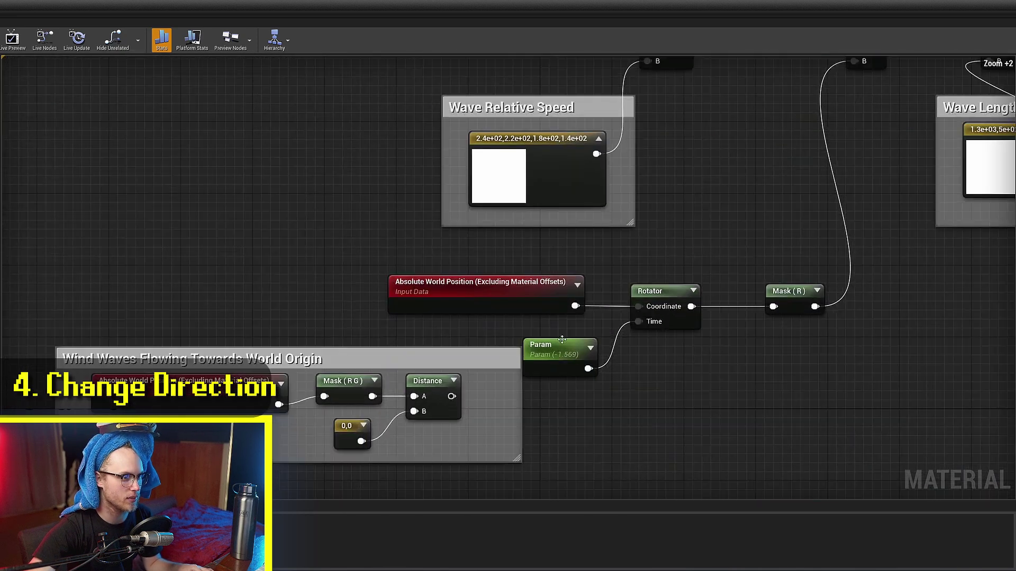
pyautogui.click(558, 344)
pyautogui.moveTo(59, 318); pyautogui.dragTo(22, 411, button='right')
pyautogui.scroll(-4, 23, 411)
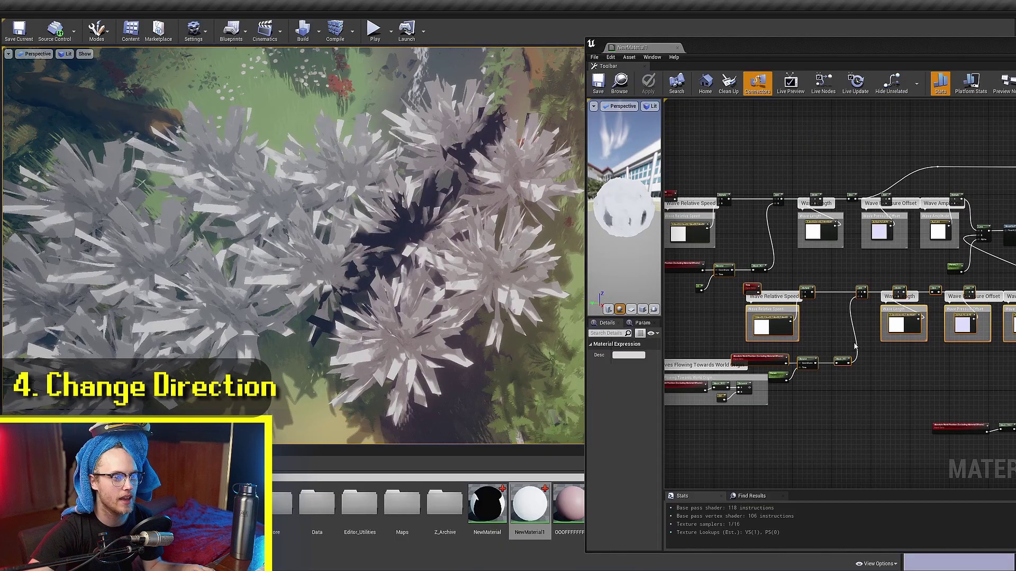
# Step: Vary the default value of Param_1 on the Lerp's Alpha, including 0.39, to blend between the two wave directions
pyautogui.click(836, 320)
pyautogui.moveTo(1008, 253); pyautogui.dragTo(868, 309, button='right')
pyautogui.scroll(5, 808, 317)
pyautogui.click(804, 326)
pyautogui.moveTo(621, 383)
pyautogui.mouseDown()
pyautogui.moveTo(674, 383)
pyautogui.moveTo(617, 382)
pyautogui.moveTo(628, 382)
pyautogui.mouseUp()
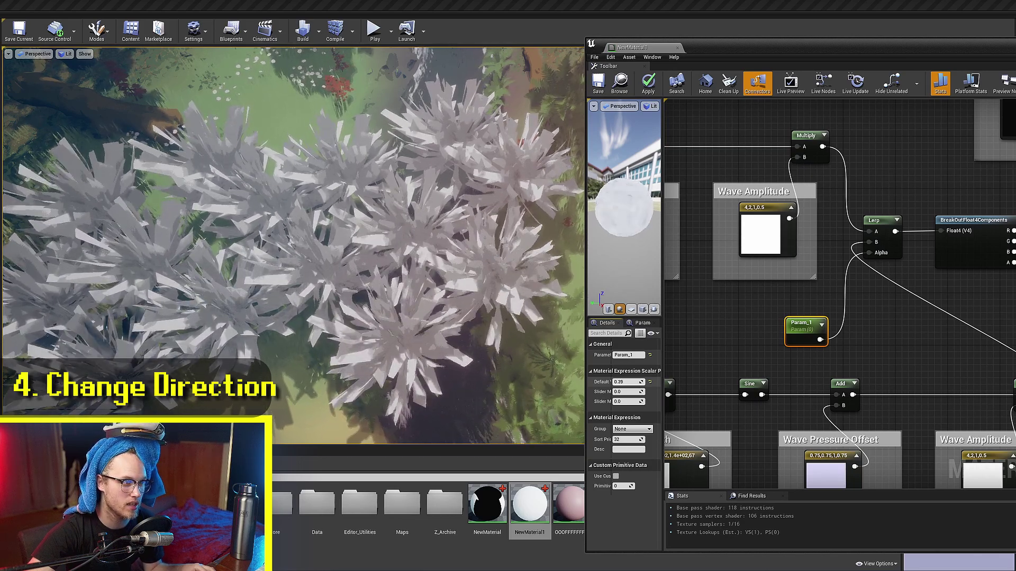
pyautogui.moveTo(622, 382); pyautogui.dragTo(622, 382)
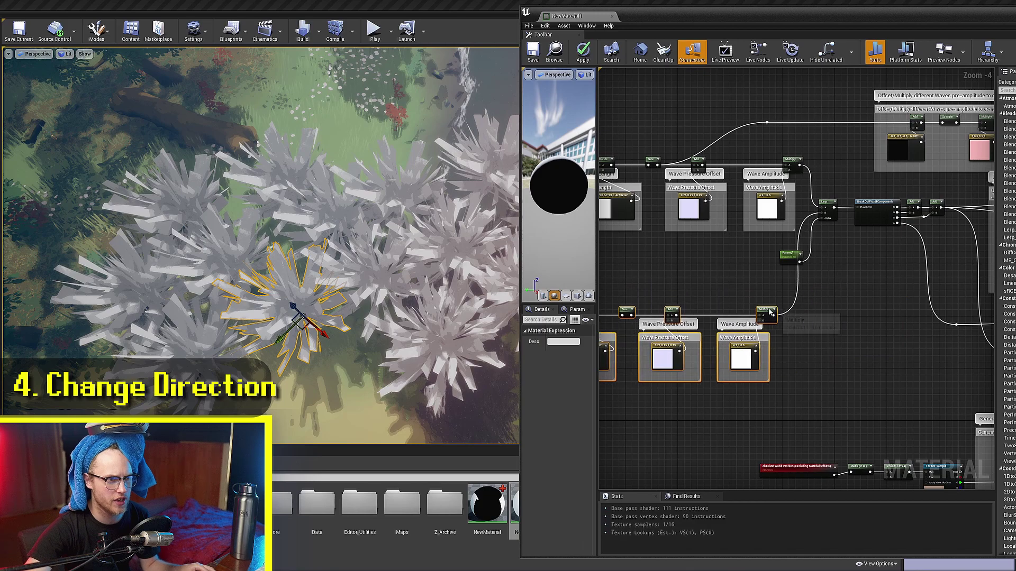
# Step: Align the copied wave chain beneath the original, move Param_1 beside the original's Wave Amplitude group, and apply the material
pyautogui.moveTo(769, 312); pyautogui.dragTo(788, 309)
pyautogui.scroll(5, 822, 271)
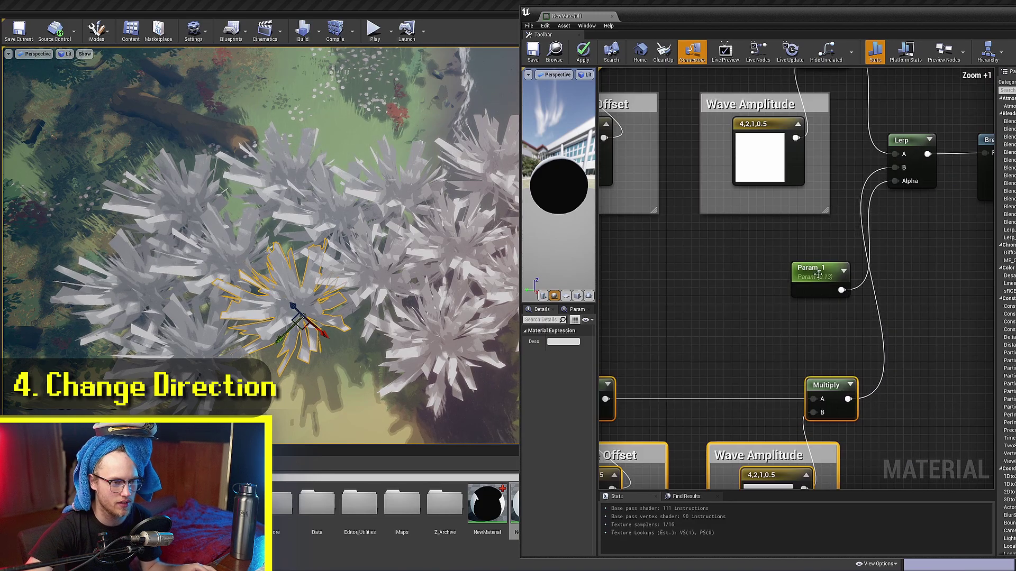
pyautogui.moveTo(822, 272); pyautogui.dragTo(746, 240)
pyautogui.click(690, 296)
pyautogui.moveTo(690, 296); pyautogui.dragTo(788, 281, button='right')
pyautogui.moveTo(646, 312); pyautogui.dragTo(848, 260, button='right')
pyautogui.scroll(-6, 848, 261)
pyautogui.moveTo(731, 292); pyautogui.dragTo(623, 286, button='right')
pyautogui.moveTo(814, 281); pyautogui.dragTo(784, 271, button='right')
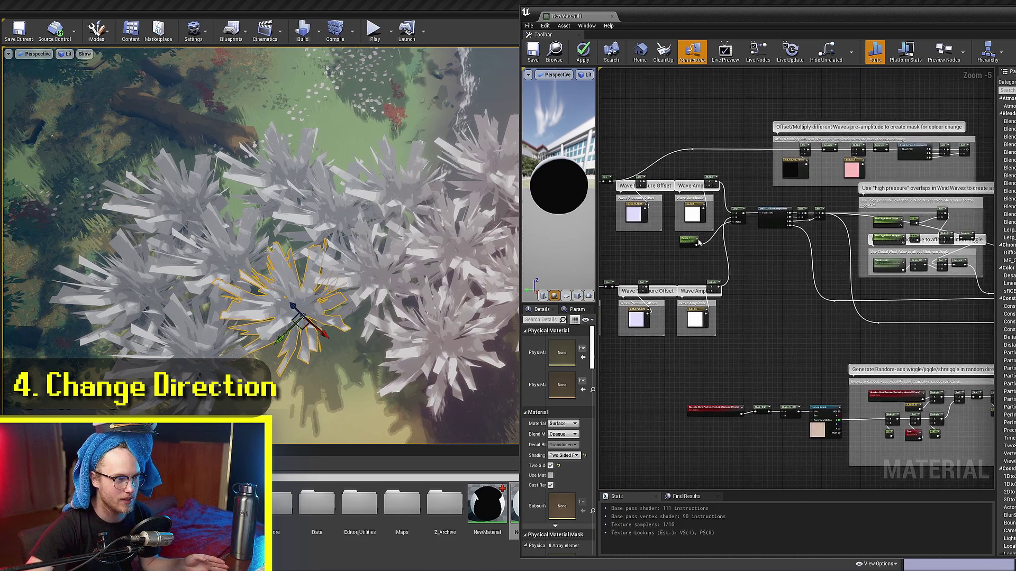
pyautogui.click(582, 51)
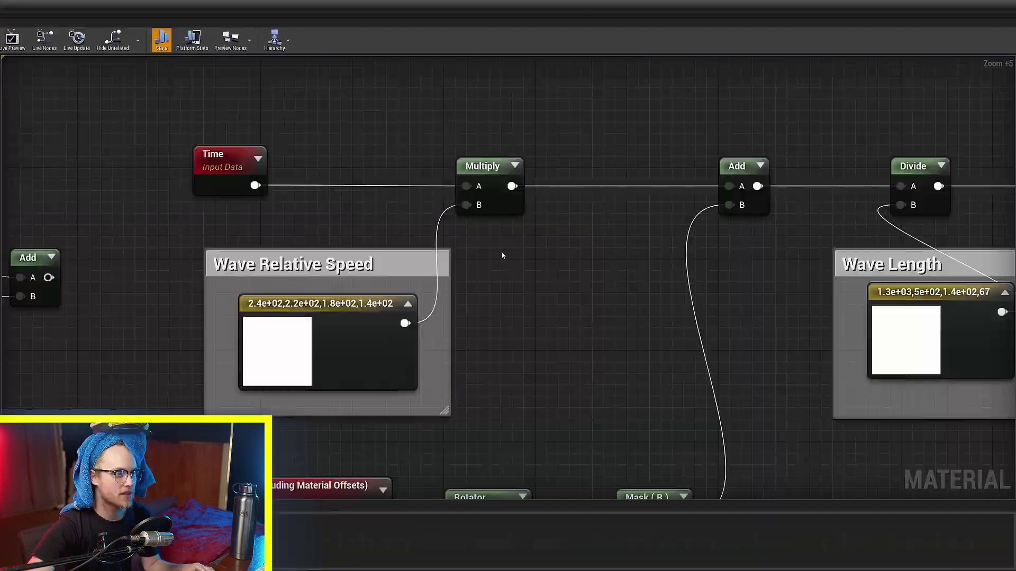
# Step: Examine the original wave chain from Wave Relative Speed along to the Wave Length and Sine section
pyautogui.moveTo(374, 231); pyautogui.dragTo(344, 351)
pyautogui.click(345, 350)
pyautogui.moveTo(937, 322); pyautogui.dragTo(746, 328, button='right')
pyautogui.click(717, 324)
pyautogui.moveTo(418, 331); pyautogui.dragTo(494, 319, button='right')
pyautogui.click(493, 321)
pyautogui.moveTo(936, 320); pyautogui.dragTo(635, 333, button='right')
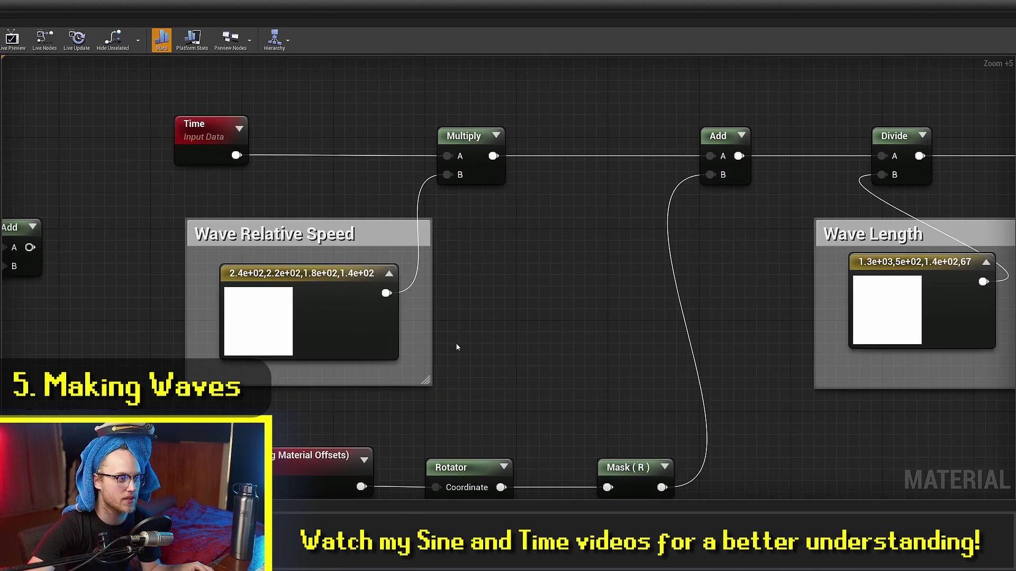
# Step: Examine the four-value constants in the Wave Relative Speed, Wave Length, Wave Pressure Offset and Wave Amplitude groups
pyautogui.click(269, 273)
pyautogui.moveTo(652, 309); pyautogui.dragTo(508, 331, button='right')
pyautogui.click(788, 331)
pyautogui.moveTo(1005, 324); pyautogui.dragTo(665, 333, button='right')
pyautogui.click(705, 334)
pyautogui.moveTo(967, 328); pyautogui.dragTo(814, 312, button='right')
pyautogui.click(703, 353)
pyautogui.scroll(-3, 799, 317)
pyautogui.moveTo(912, 281); pyautogui.dragTo(59, 351)
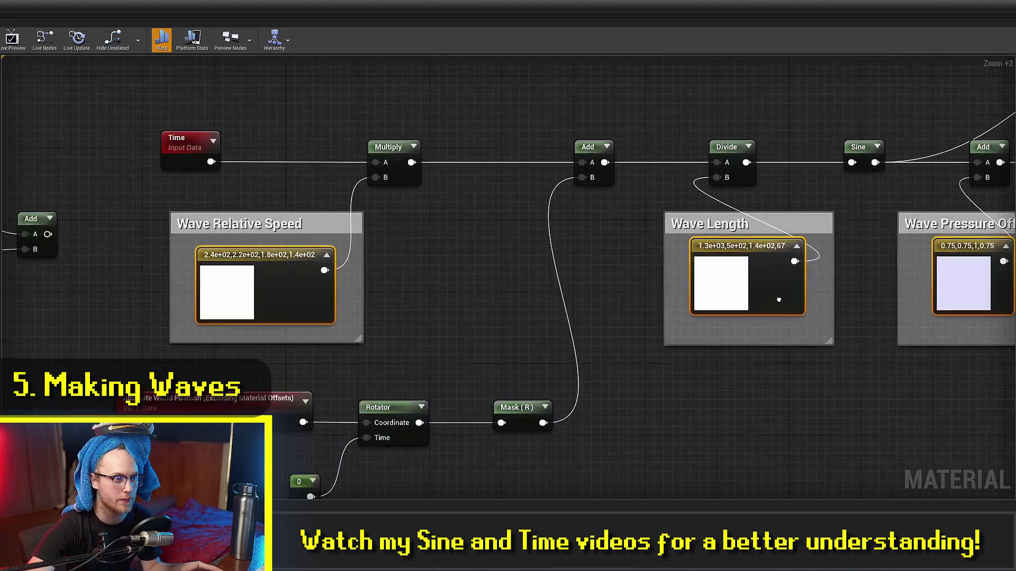
# Step: Examine the Wave Relative Speed constant feeding the Time Multiply and the Wave Length constant feeding the Divide before Sine
pyautogui.moveTo(779, 299); pyautogui.dragTo(801, 315, button='right')
pyautogui.click(330, 273)
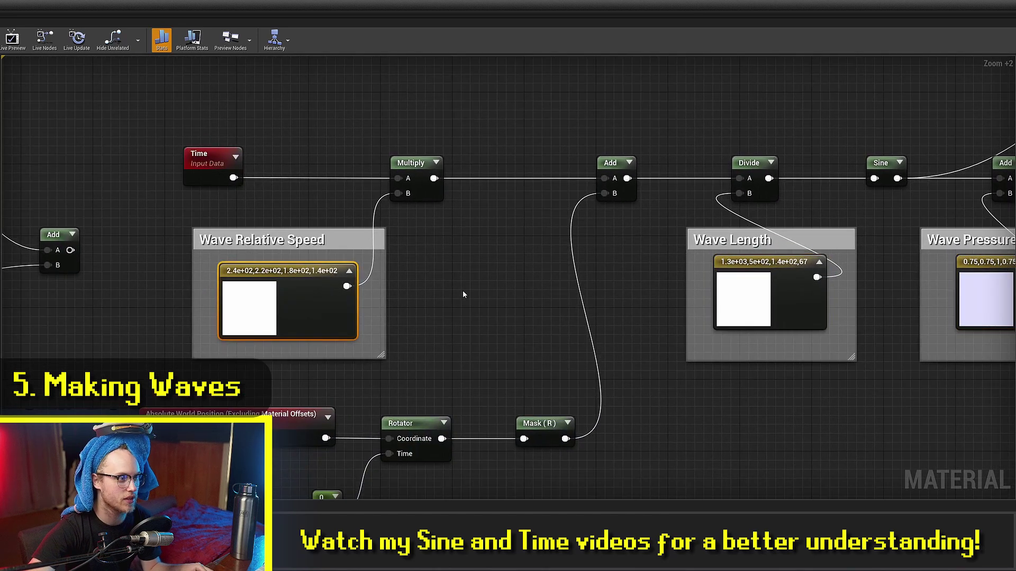
pyautogui.moveTo(410, 224); pyautogui.dragTo(220, 325)
pyautogui.click(302, 299)
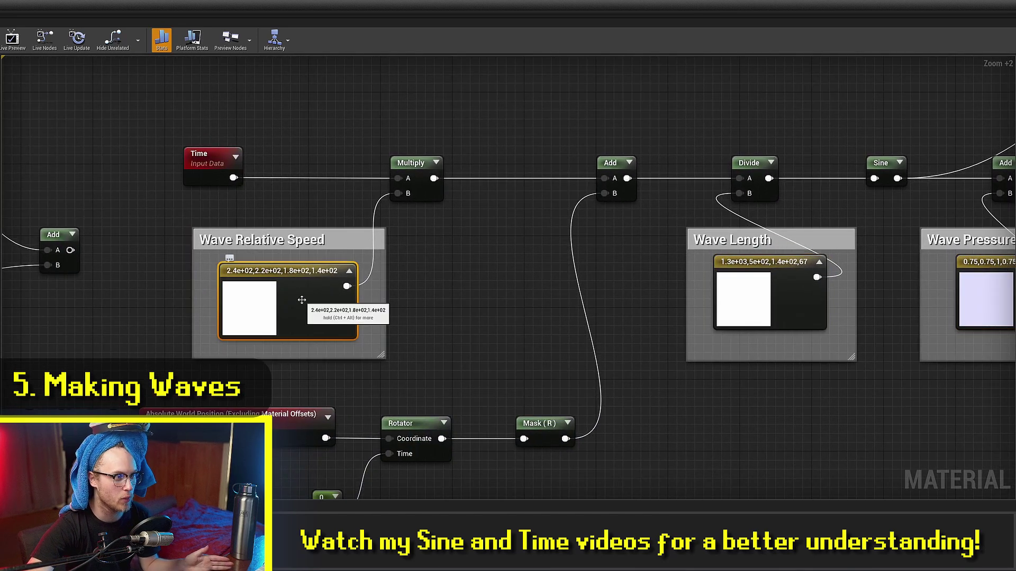
pyautogui.moveTo(429, 243); pyautogui.dragTo(308, 285)
pyautogui.moveTo(588, 299); pyautogui.dragTo(264, 311, button='right')
pyautogui.click(345, 253)
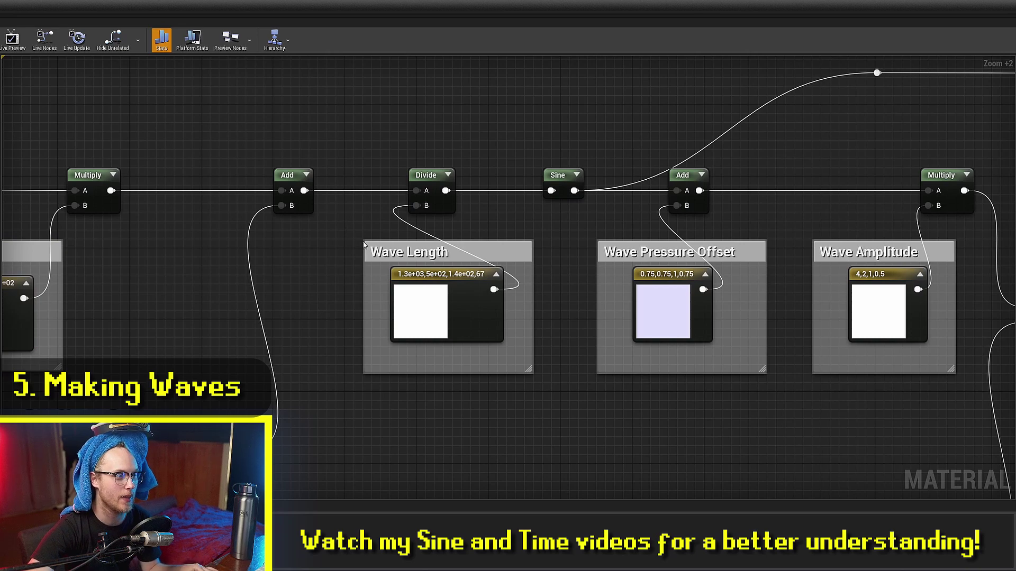
pyautogui.click(423, 253)
pyautogui.click(417, 288)
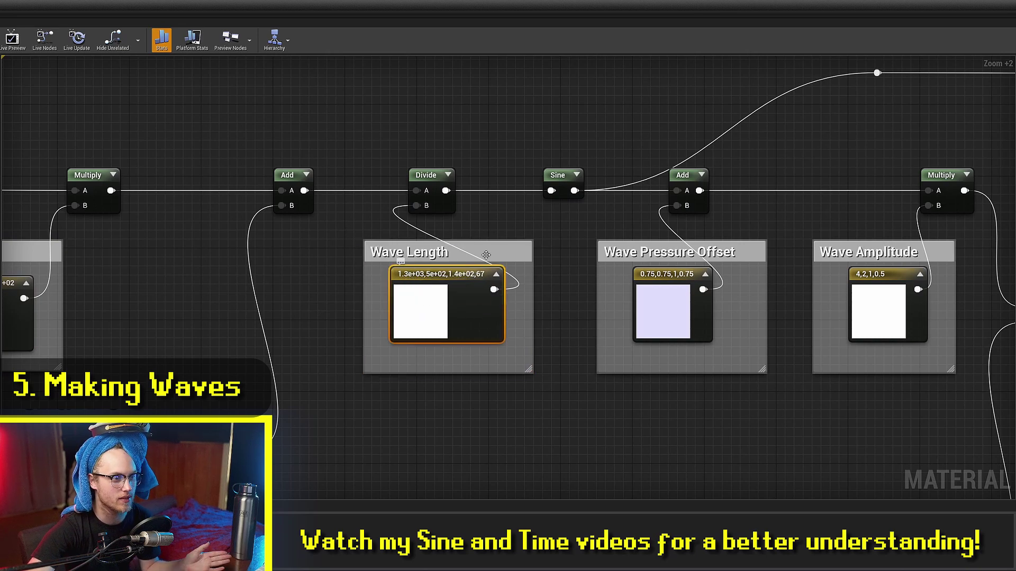
pyautogui.click(573, 239)
pyautogui.moveTo(573, 240); pyautogui.dragTo(463, 223, button='right')
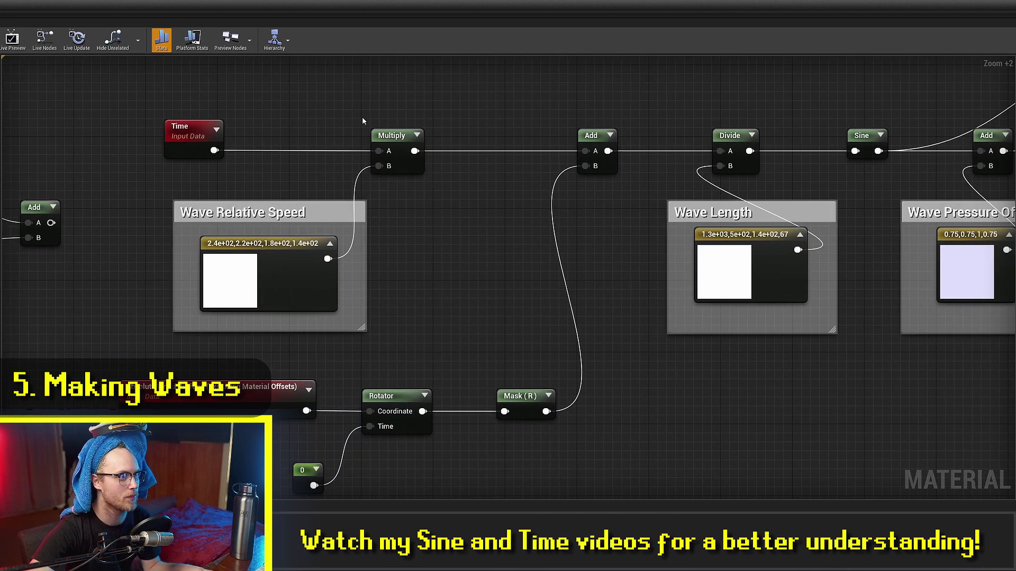
# Step: Inspect the four-value constant in the Wave Relative Speed group and its place beside the Time and Multiply nodes
pyautogui.moveTo(377, 97); pyautogui.dragTo(231, 259)
pyautogui.scroll(5, 265, 190)
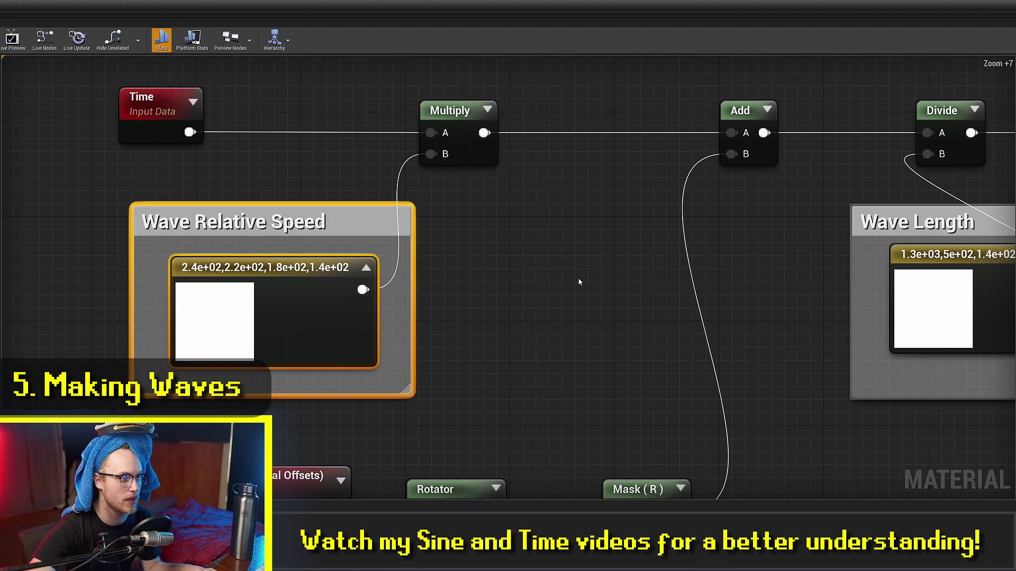
pyautogui.click(499, 235)
pyautogui.click(396, 224)
pyautogui.click(428, 328)
pyautogui.click(316, 319)
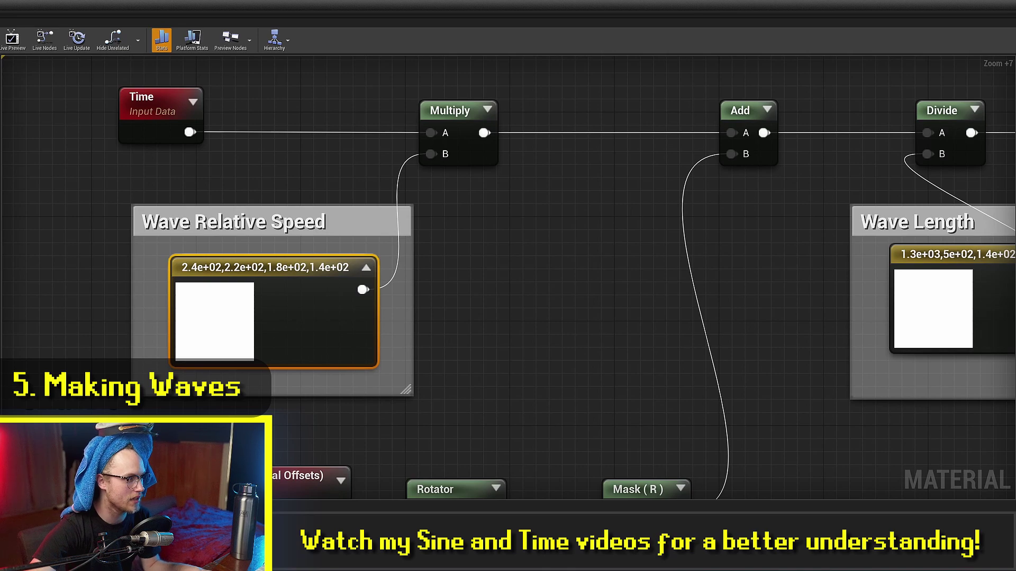
pyautogui.click(445, 322)
pyautogui.moveTo(541, 314); pyautogui.dragTo(403, 281, button='right')
pyautogui.scroll(-4, 402, 281)
pyautogui.moveTo(362, 215); pyautogui.dragTo(163, 299)
pyautogui.click(453, 282)
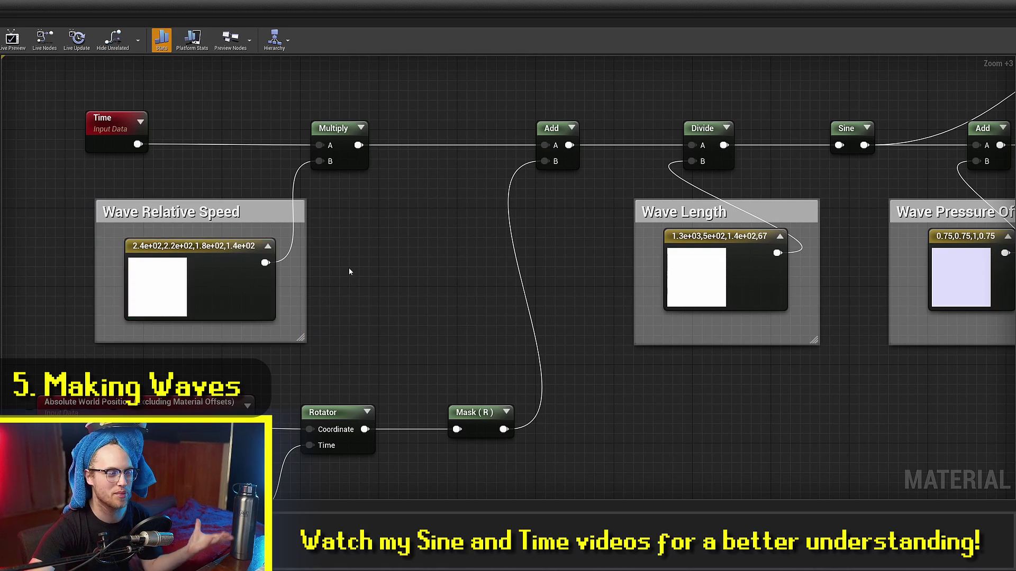
# Step: Examine the Wave Length constant and the Wave Pressure Offset constant that is added to the sine wave
pyautogui.moveTo(504, 291); pyautogui.dragTo(355, 308, button='right')
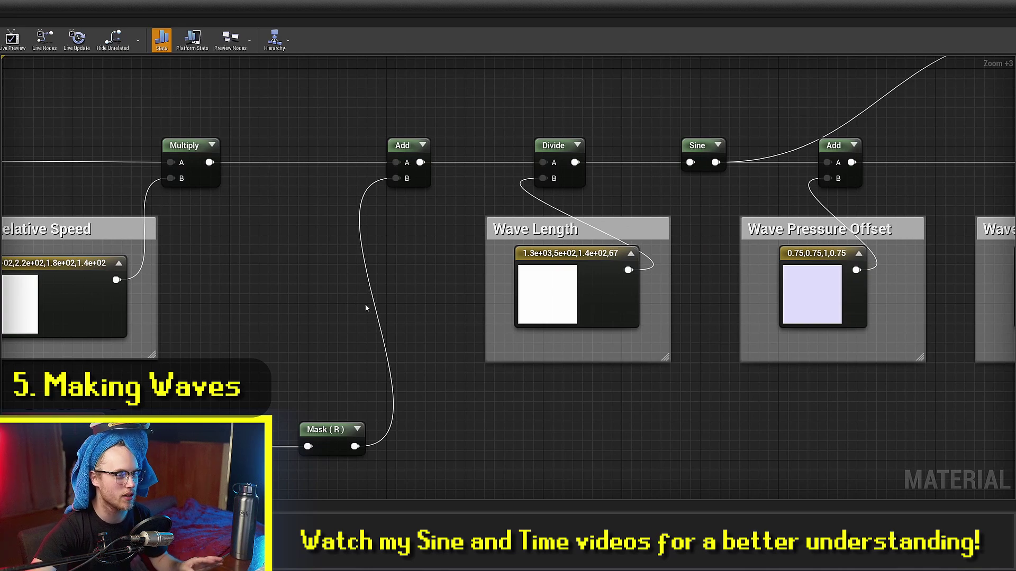
pyautogui.moveTo(431, 303); pyautogui.dragTo(355, 335, button='right')
pyautogui.click(503, 323)
pyautogui.click(503, 322)
pyautogui.moveTo(502, 322); pyautogui.dragTo(341, 300, button='right')
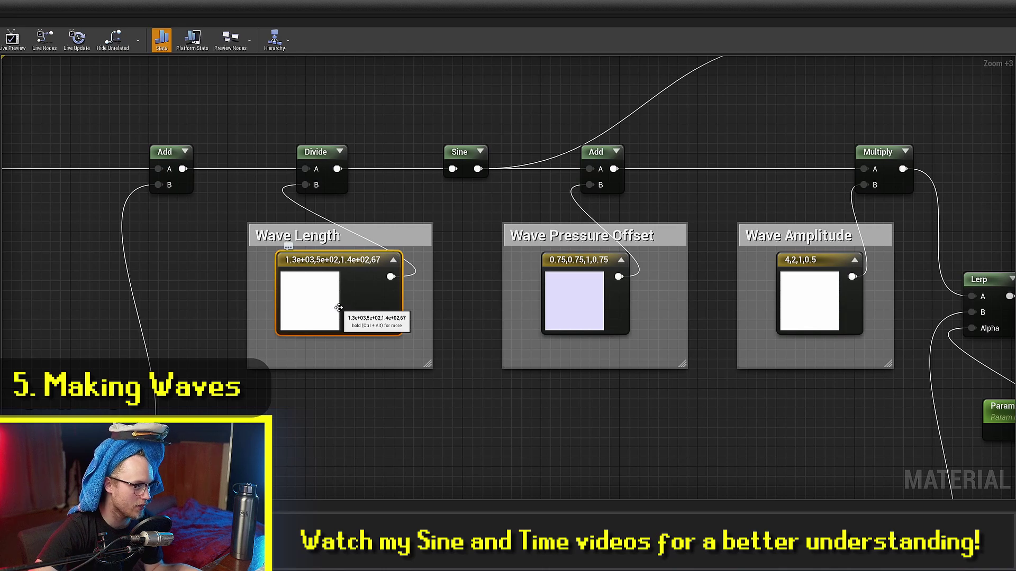
pyautogui.click(460, 328)
pyautogui.moveTo(460, 328); pyautogui.dragTo(328, 342, button='right')
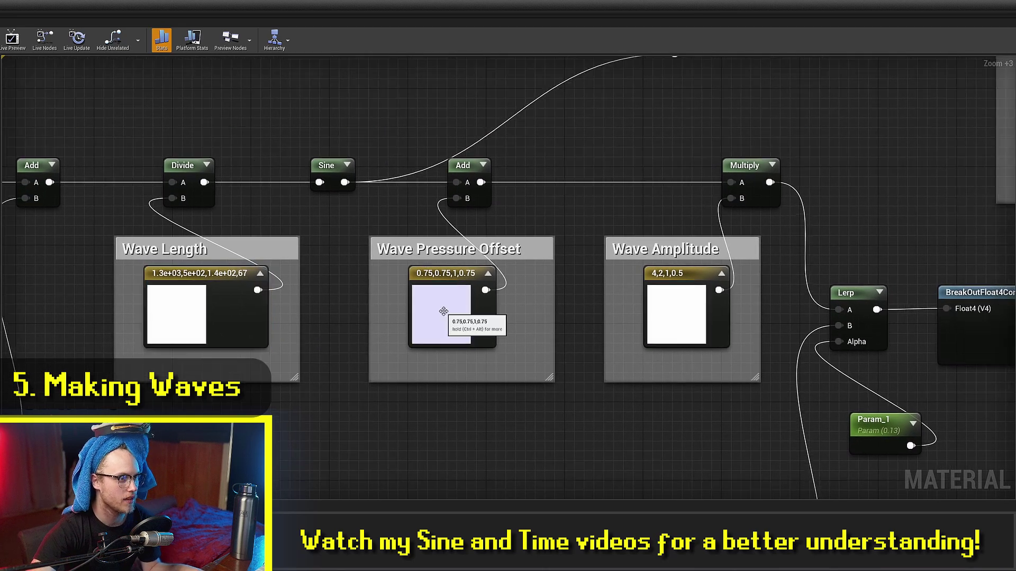
pyautogui.click(443, 315)
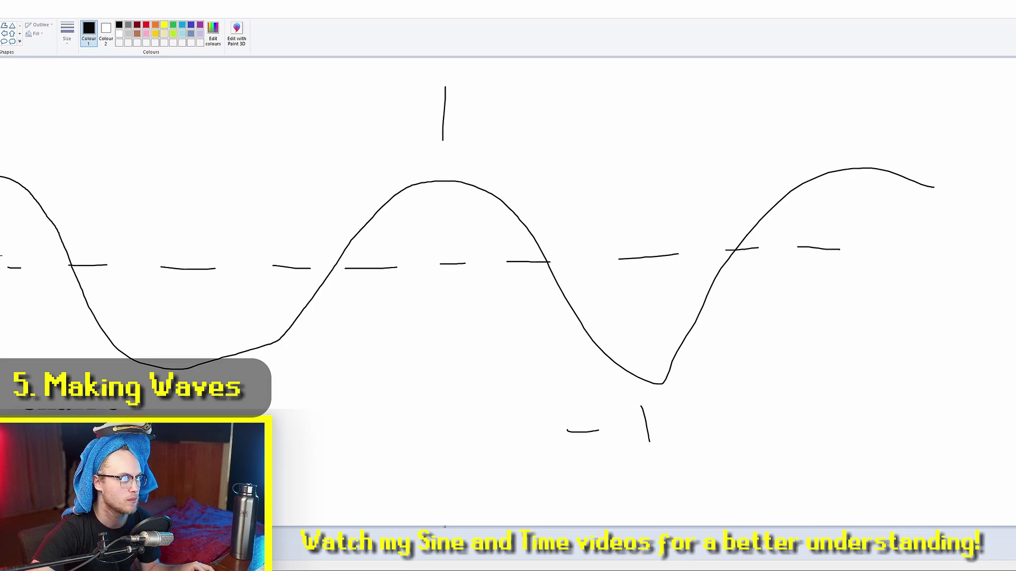
# Step: Switch to the Paint sine sketch, move the dashed midline down near the troughs, retrace the wave, and undo the last edit
pyautogui.moveTo(1, 276)
pyautogui.mouseDown()
pyautogui.moveTo(830, 275)
pyautogui.moveTo(866, 260)
pyautogui.moveTo(11, 293)
pyautogui.moveTo(1, 277)
pyautogui.mouseUp()
pyautogui.click(868, 252)
pyautogui.moveTo(208, 272); pyautogui.dragTo(207, 351)
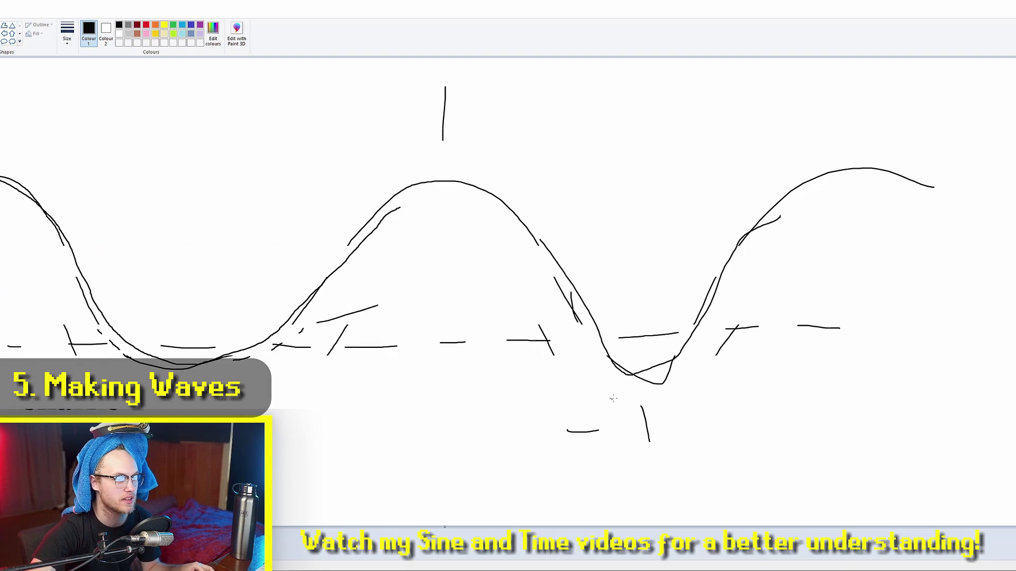
pyautogui.moveTo(714, 422)
pyautogui.mouseDown()
pyautogui.moveTo(682, 401)
pyautogui.moveTo(556, 432)
pyautogui.mouseUp()
pyautogui.hotkey('ctrl', 'z')
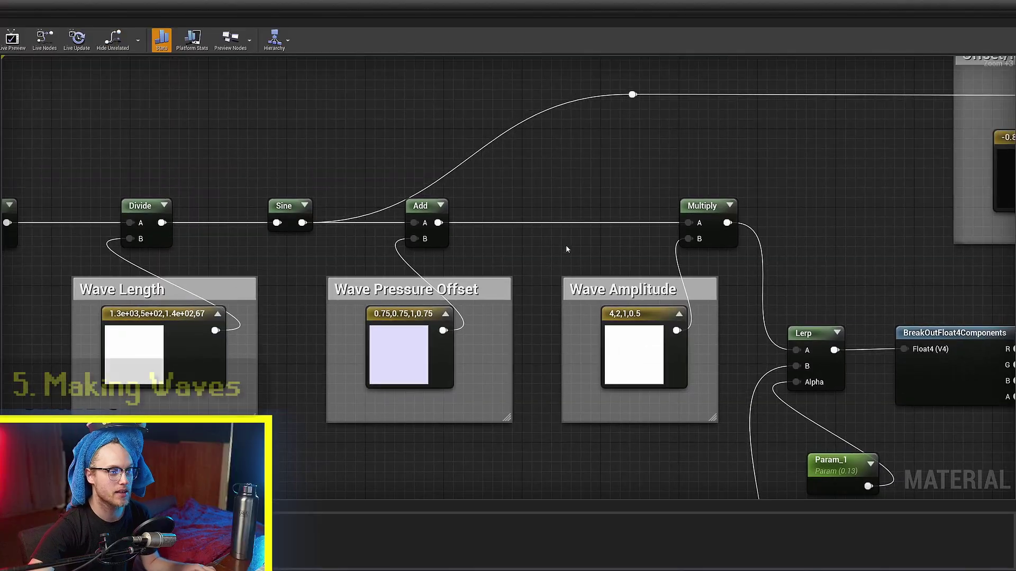
# Step: Return to the material graph and inspect the Wave Amplitude constant that multiplies the offset wave
pyautogui.moveTo(569, 239); pyautogui.dragTo(503, 200, button='right')
pyautogui.click(564, 354)
pyautogui.moveTo(420, 457); pyautogui.dragTo(384, 408, button='right')
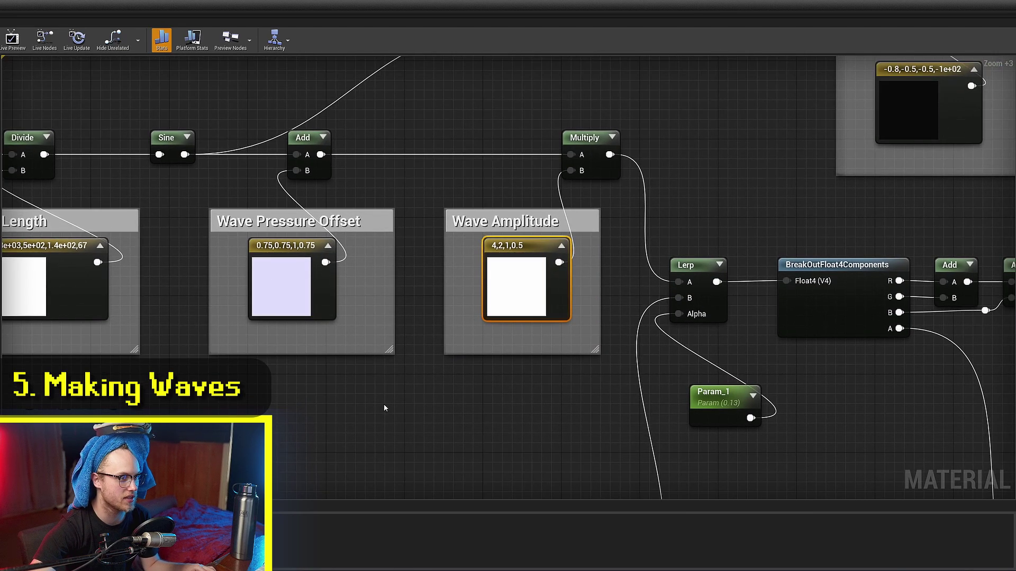
pyautogui.click(517, 232)
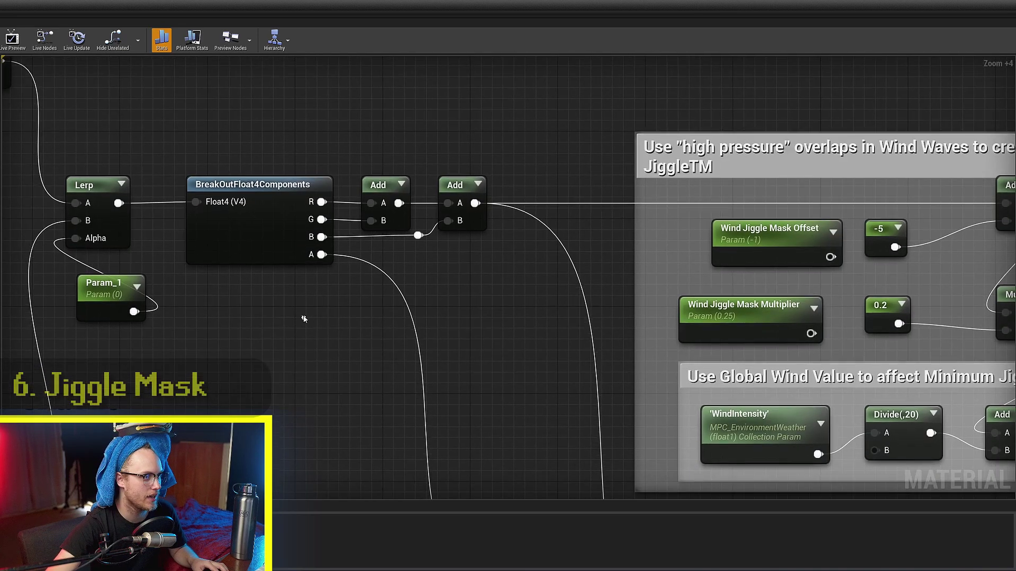
# Step: Follow the BreakOutFloat4Components outputs through the two Add nodes into the high pressure jiggle mask group
pyautogui.scroll(1, 246, 224)
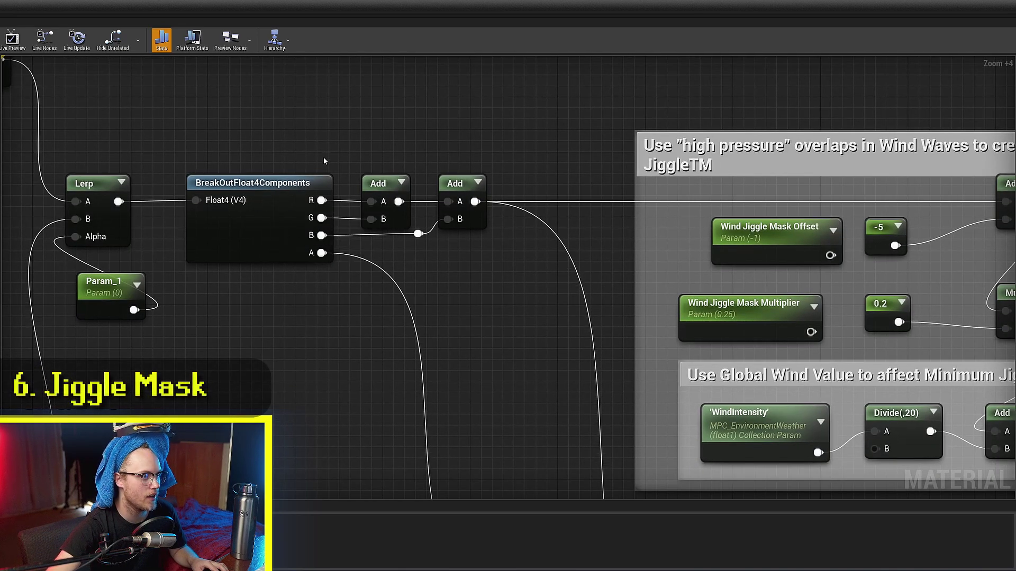
pyautogui.moveTo(324, 161); pyautogui.dragTo(309, 233)
pyautogui.moveTo(444, 258); pyautogui.dragTo(395, 295, button='right')
pyautogui.click(396, 295)
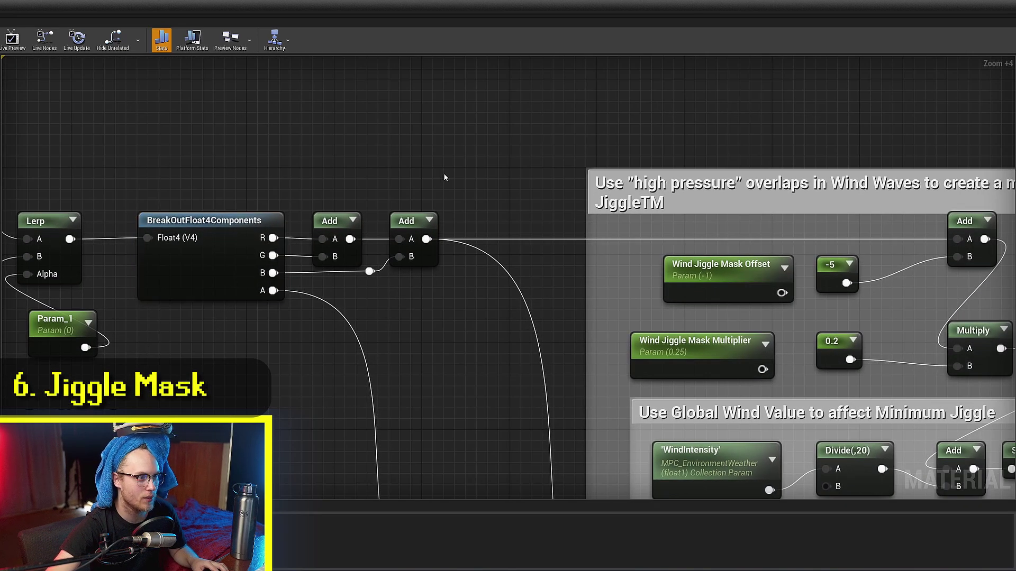
pyautogui.moveTo(458, 168); pyautogui.dragTo(330, 288)
pyautogui.moveTo(535, 277); pyautogui.dragTo(291, 261, button='right')
pyautogui.scroll(-1, 301, 247)
pyautogui.moveTo(711, 221); pyautogui.dragTo(550, 294)
pyautogui.click(732, 248)
# Step: Examine the jiggle mask group's comment, Wind Jiggle Mask Offset and Multiplier parameters, and the constants wired in their place
pyautogui.moveTo(408, 179); pyautogui.dragTo(418, 199, button='right')
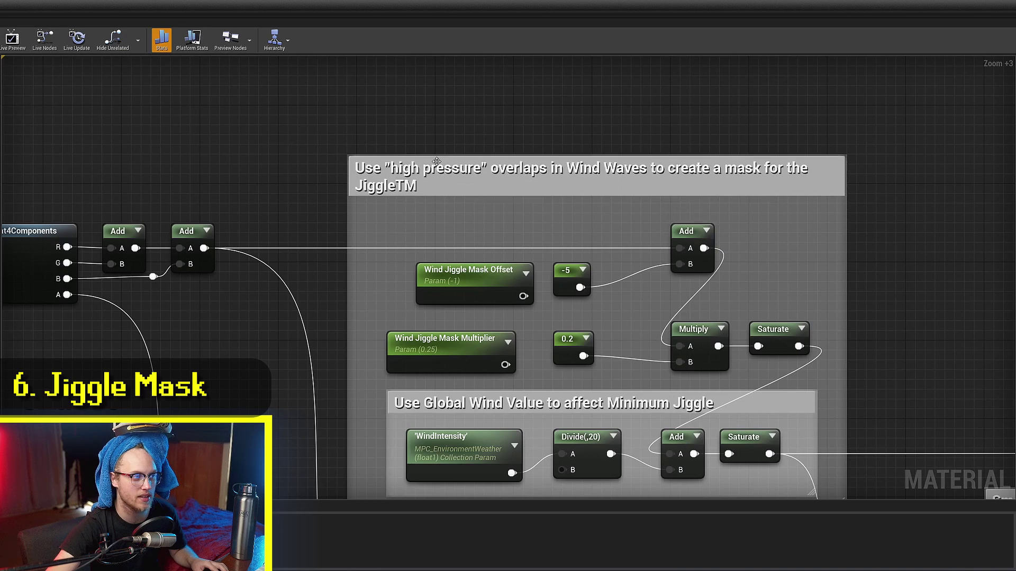
pyautogui.scroll(4, 338, 204)
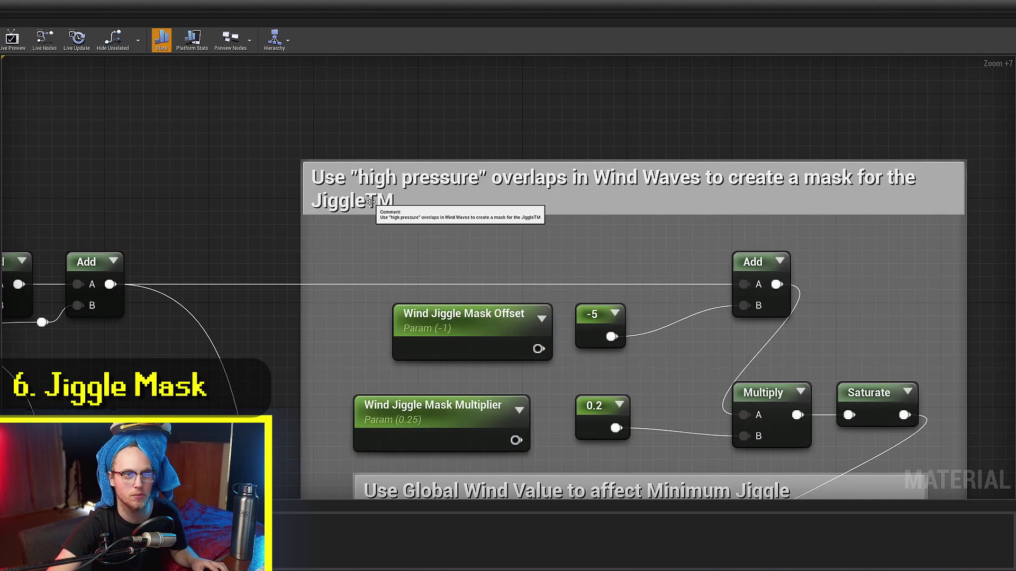
pyautogui.moveTo(347, 334); pyautogui.dragTo(366, 232, button='right')
pyautogui.scroll(-2, 366, 233)
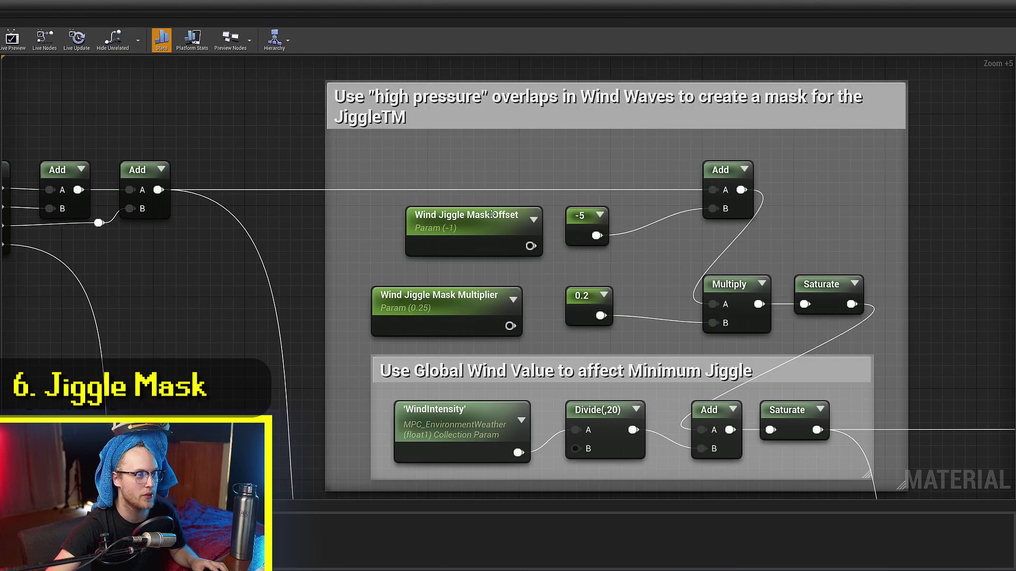
pyautogui.moveTo(481, 215)
pyautogui.mouseDown()
pyautogui.moveTo(695, 211)
pyautogui.moveTo(423, 225)
pyautogui.moveTo(462, 242)
pyautogui.moveTo(473, 230)
pyautogui.mouseUp()
pyautogui.moveTo(514, 248); pyautogui.dragTo(465, 256, button='right')
pyautogui.click(466, 256)
pyautogui.moveTo(388, 236); pyautogui.dragTo(407, 252)
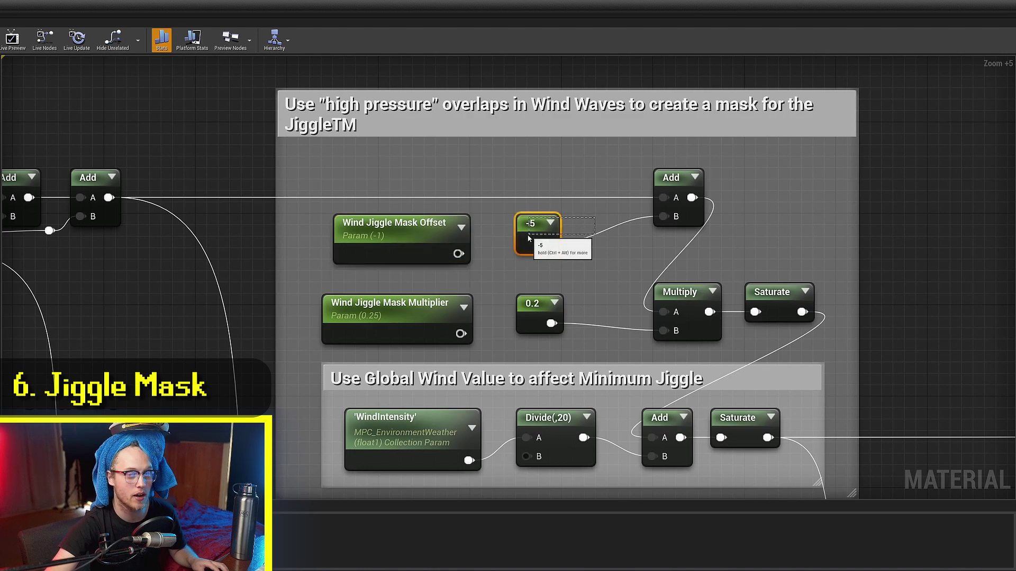
pyautogui.moveTo(499, 234); pyautogui.dragTo(436, 275)
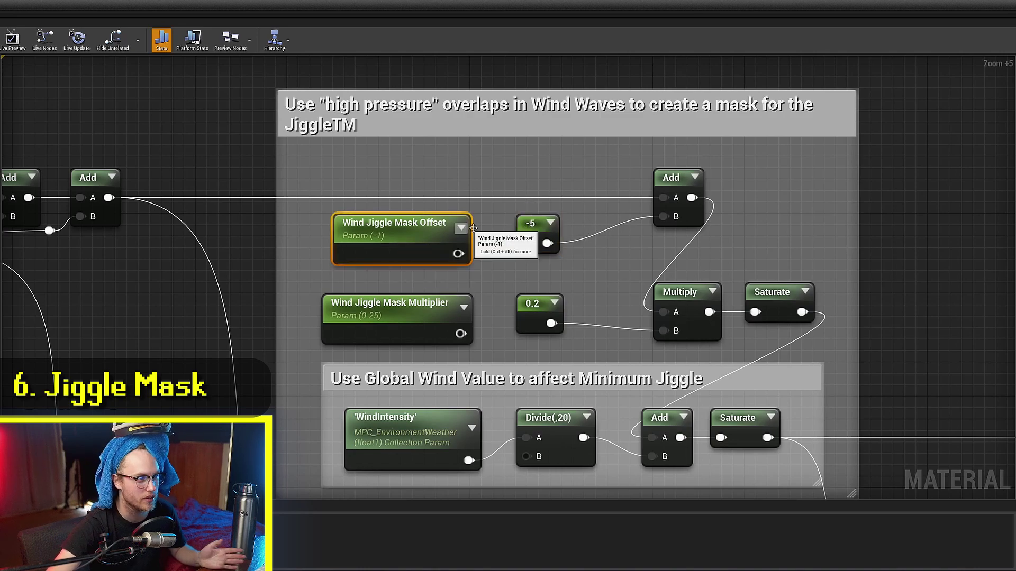
pyautogui.moveTo(510, 284); pyautogui.dragTo(497, 260, button='right')
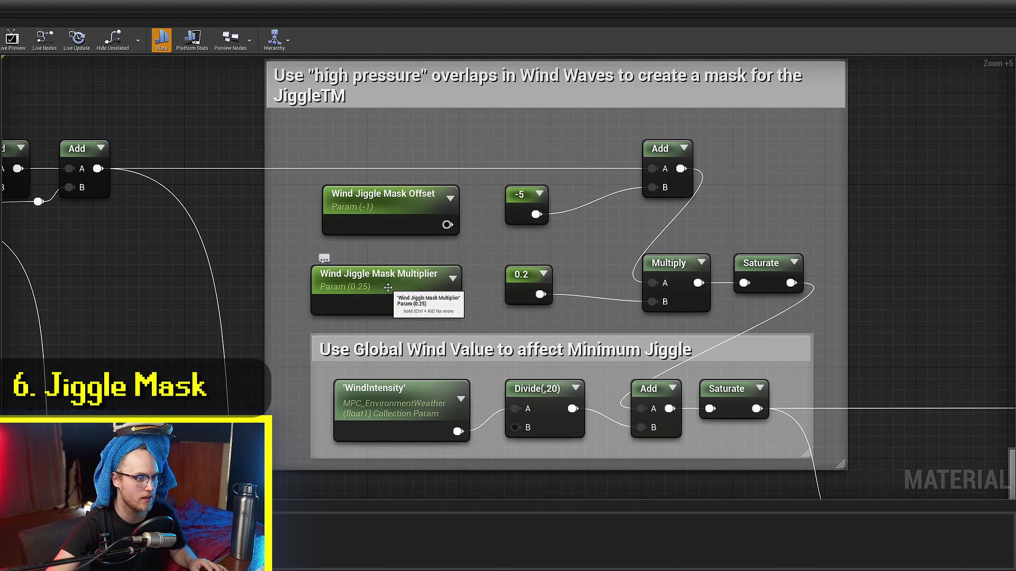
pyautogui.moveTo(388, 288)
pyautogui.mouseDown()
pyautogui.moveTo(377, 298)
pyautogui.moveTo(395, 286)
pyautogui.mouseUp()
pyautogui.moveTo(450, 285); pyautogui.dragTo(345, 231, button='right')
pyautogui.scroll(-2, 346, 231)
# Step: Wire the jiggle mask's first Saturate output onward to preview the mask on the foliage in the level
pyautogui.click(671, 213)
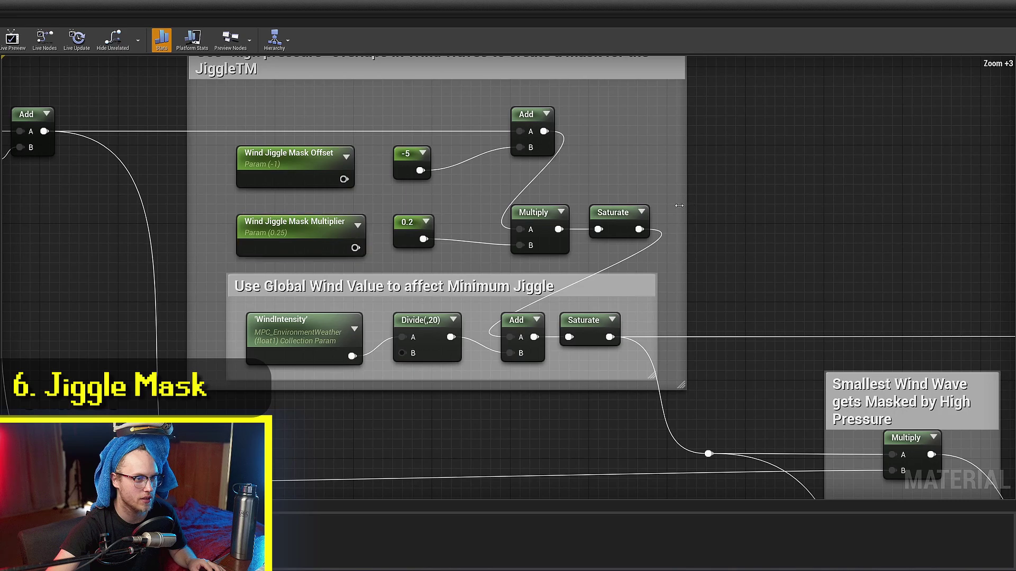
pyautogui.scroll(-3, 669, 234)
pyautogui.moveTo(639, 229); pyautogui.dragTo(704, 238)
pyautogui.moveTo(814, 281); pyautogui.dragTo(465, 94)
pyautogui.moveTo(464, 93); pyautogui.dragTo(848, 284, button='right')
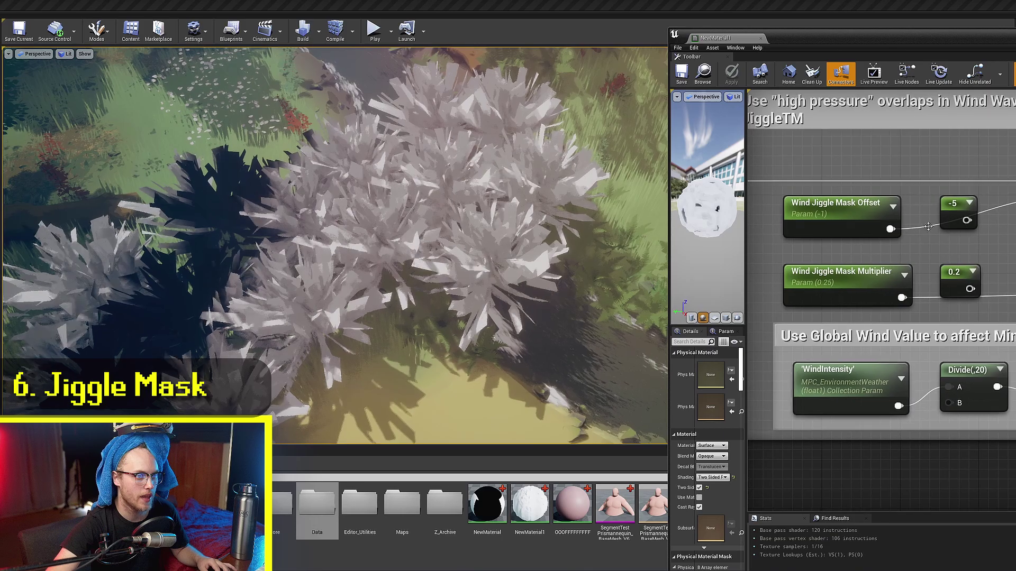
# Step: Tune the default of Wind Jiggle Mask Offset, trying -7.534 and ending at -1.599, and set Wind Jiggle Mask Multiplier to 0.09154
pyautogui.click(842, 209)
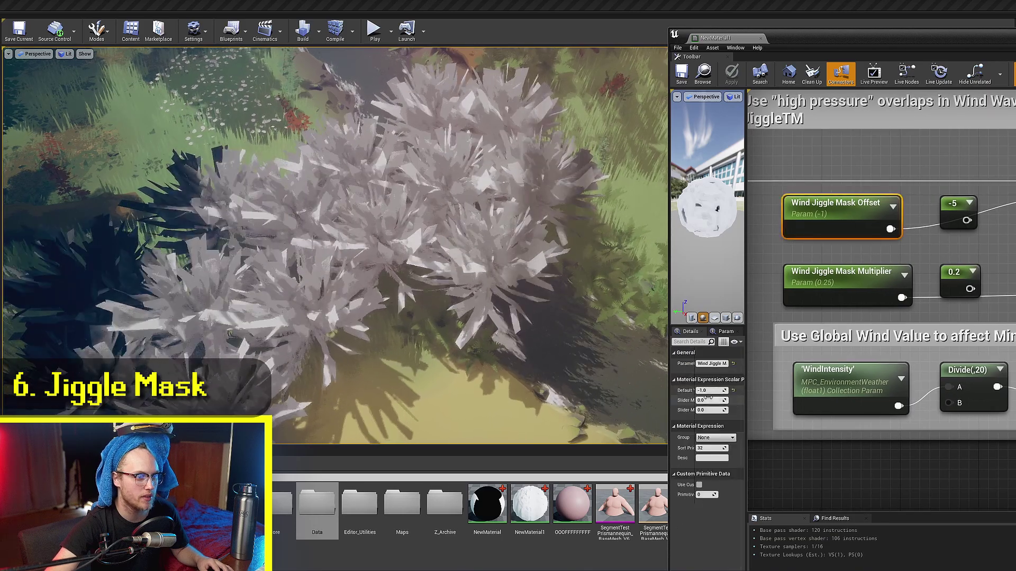
pyautogui.moveTo(708, 391)
pyautogui.mouseDown()
pyautogui.moveTo(675, 390)
pyautogui.moveTo(705, 390)
pyautogui.mouseUp()
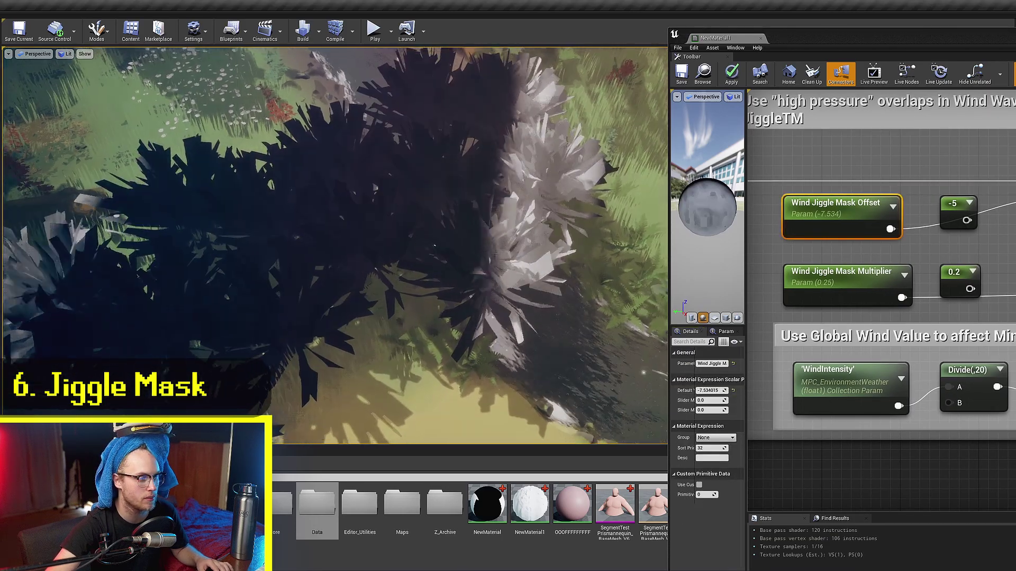
pyautogui.scroll(2, 465, 251)
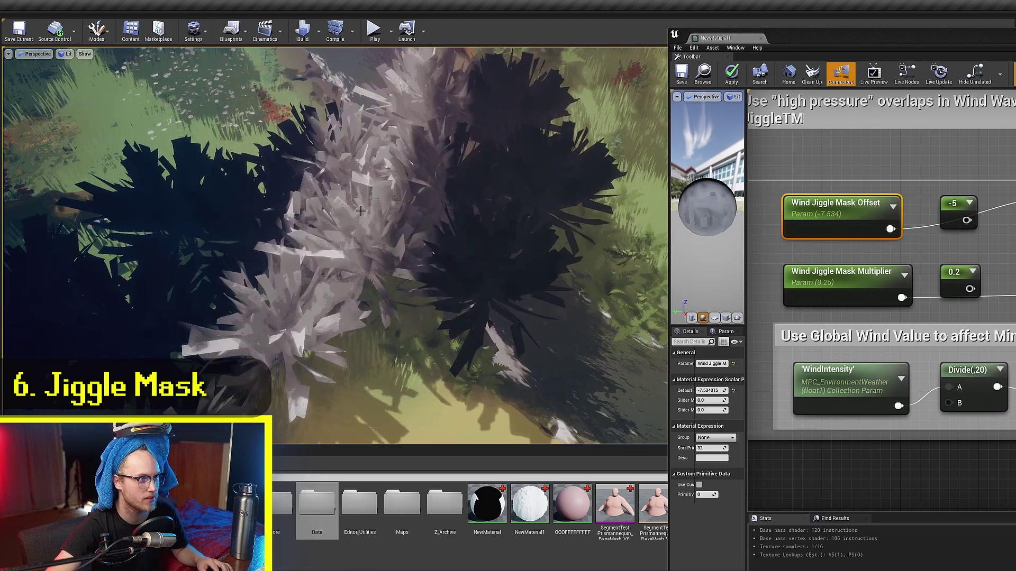
pyautogui.moveTo(708, 390); pyautogui.dragTo(708, 389)
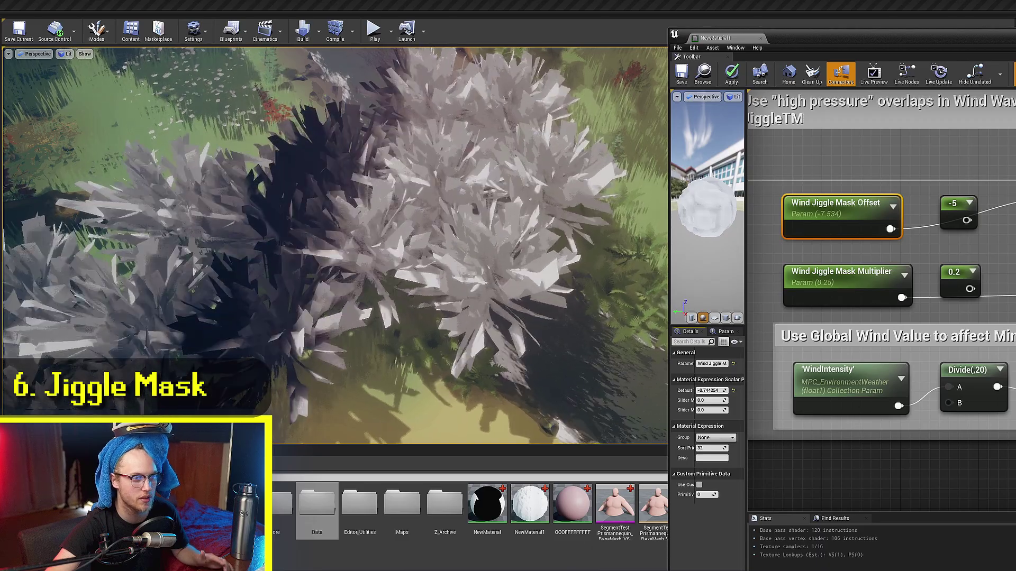
pyautogui.moveTo(708, 391); pyautogui.dragTo(705, 391)
pyautogui.click(857, 297)
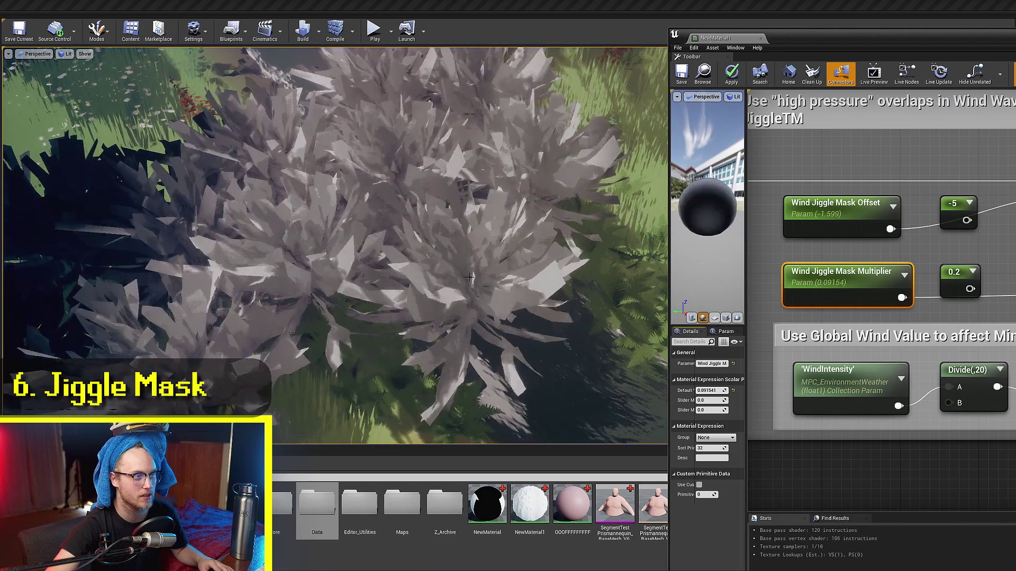
pyautogui.scroll(-2, 523, 245)
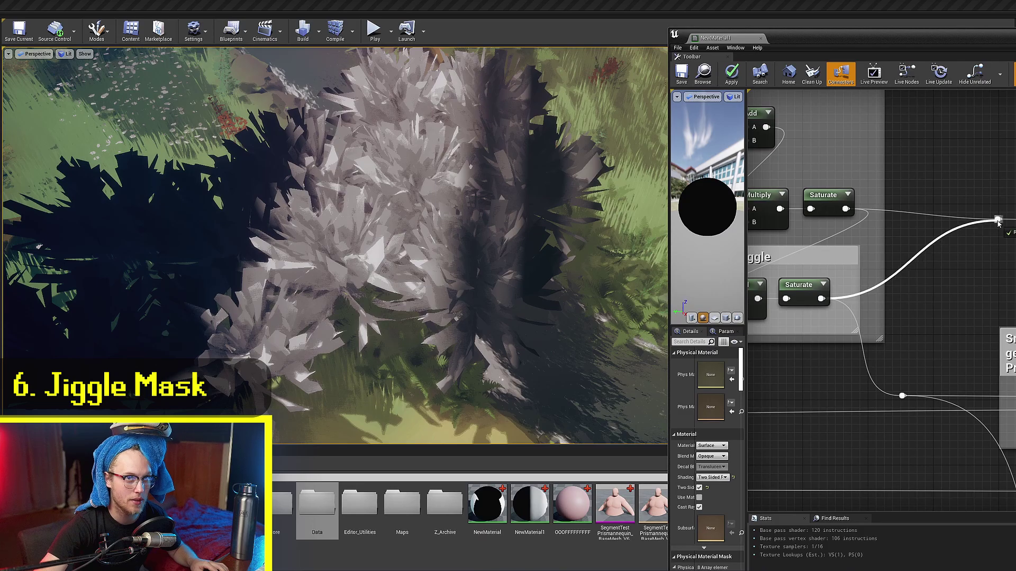
# Step: Connect the Saturate output of the Global Wind Value group to the mask preview reroute, and shift the material editor window for more room
pyautogui.moveTo(997, 221); pyautogui.dragTo(998, 220)
pyautogui.moveTo(957, 292); pyautogui.dragTo(1015, 315, button='right')
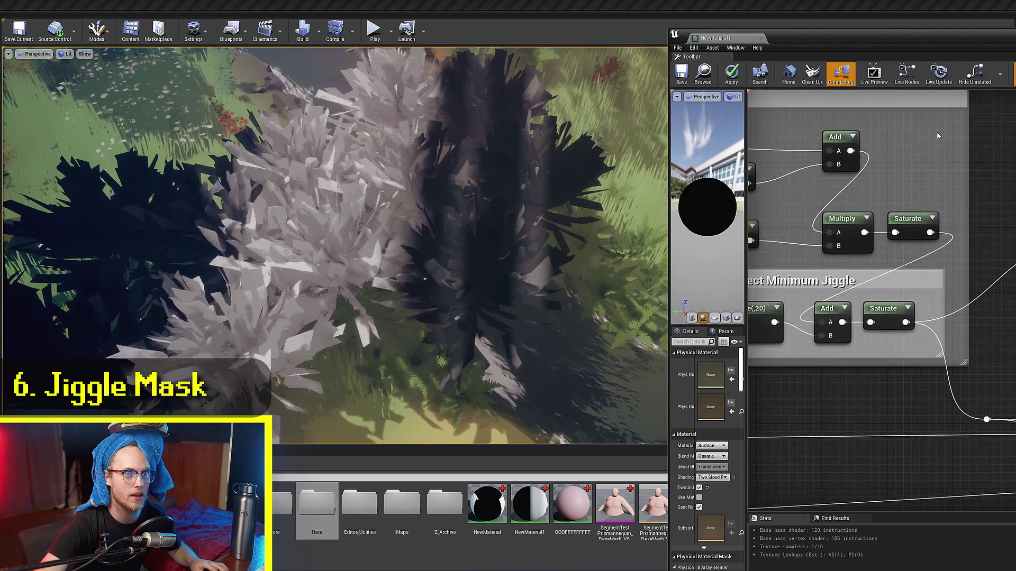
pyautogui.moveTo(887, 39); pyautogui.dragTo(765, 18)
pyautogui.moveTo(802, 195); pyautogui.dragTo(979, 197, button='right')
# Step: Examine the Use Global Wind Value to affect Minimum Jiggle group and inspect its WindIntensity collection parameter
pyautogui.moveTo(638, 255); pyautogui.dragTo(966, 307)
pyautogui.moveTo(1005, 260); pyautogui.dragTo(961, 220, button='right')
pyautogui.click(934, 226)
pyautogui.moveTo(961, 214); pyautogui.dragTo(701, 312)
pyautogui.moveTo(702, 317); pyautogui.dragTo(730, 319, button='right')
pyautogui.click(760, 328)
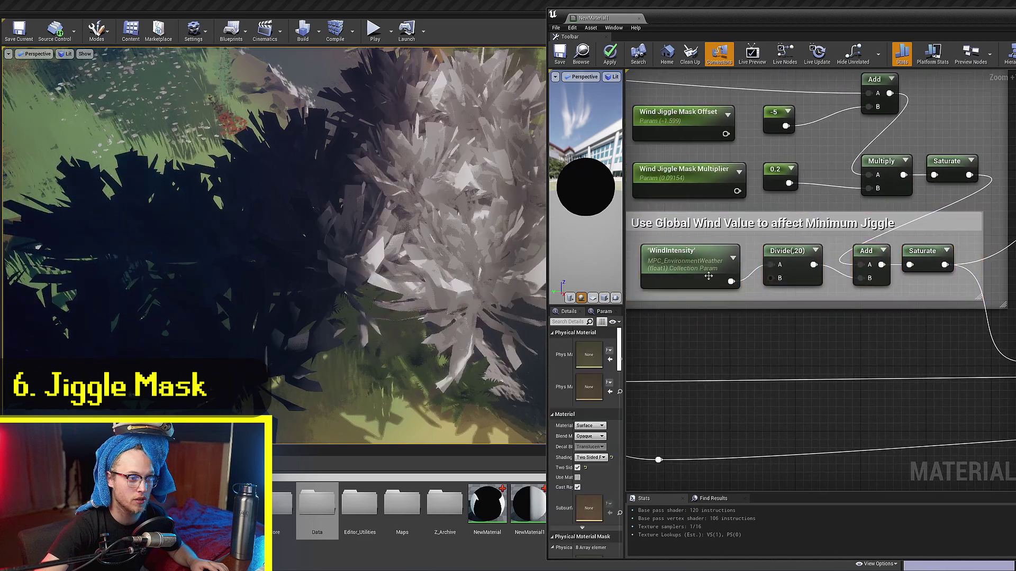
pyautogui.click(700, 272)
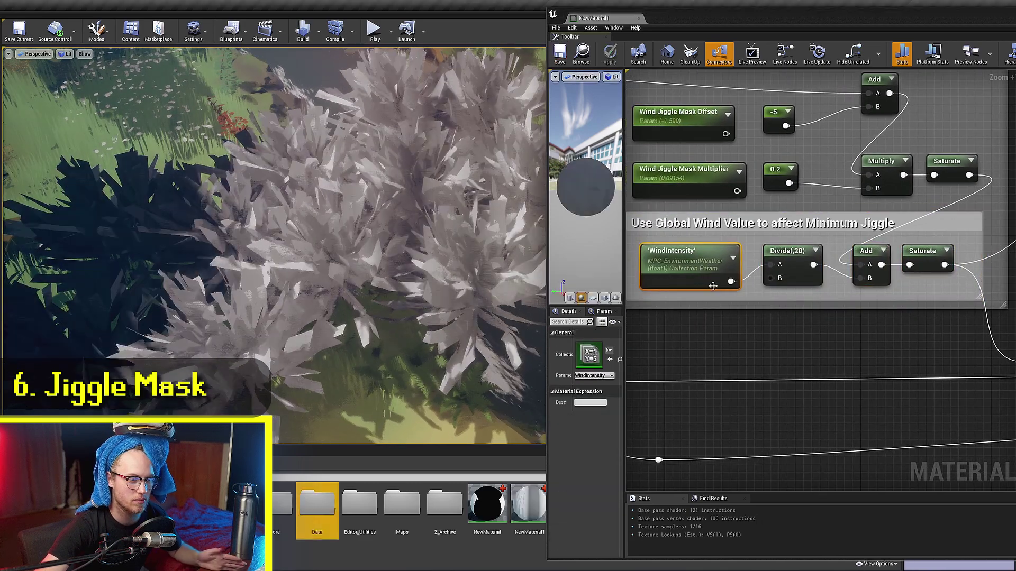
# Step: Add a scalar parameter below the global wind group, feed it into the Divide node in place of WindIntensity, and set its default to 7.885
pyautogui.moveTo(713, 316); pyautogui.dragTo(726, 321, button='right')
pyautogui.press('s')
pyautogui.click(707, 328)
pyautogui.moveTo(752, 360); pyautogui.dragTo(786, 271)
pyautogui.moveTo(733, 338); pyautogui.dragTo(685, 332)
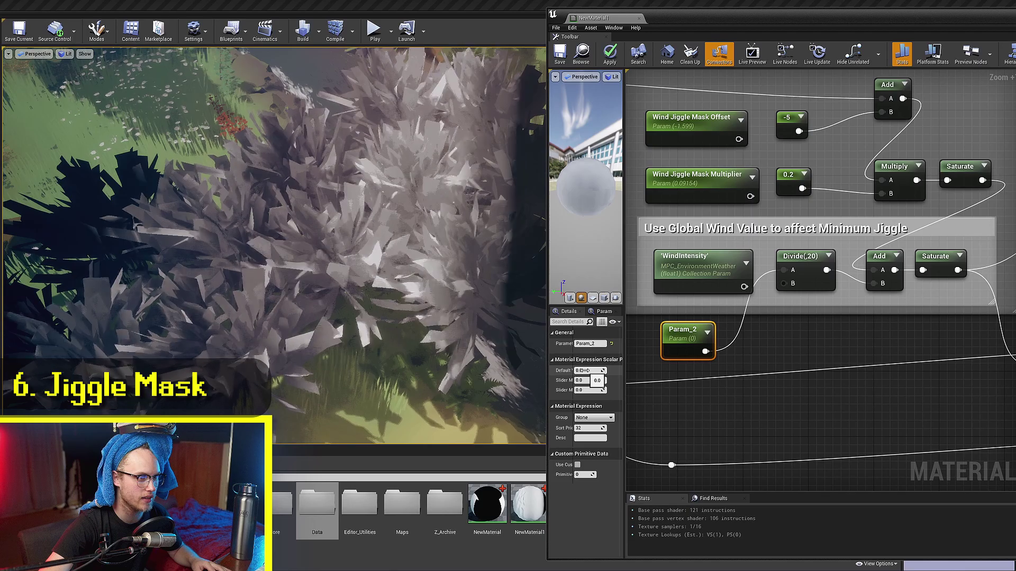
pyautogui.moveTo(603, 370); pyautogui.dragTo(603, 370)
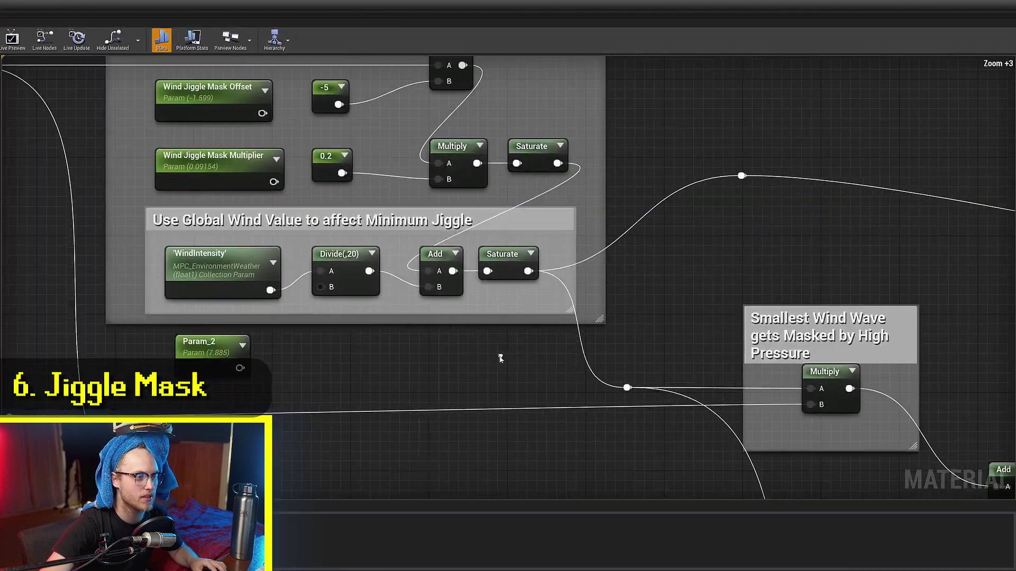
# Step: Examine how the Only Jiggle in High Pressure group multiplies the jiggle mask with the random-direction wiggle
pyautogui.click(503, 270)
pyautogui.moveTo(627, 396); pyautogui.dragTo(407, 113, button='right')
pyautogui.moveTo(594, 367); pyautogui.dragTo(437, 172, button='right')
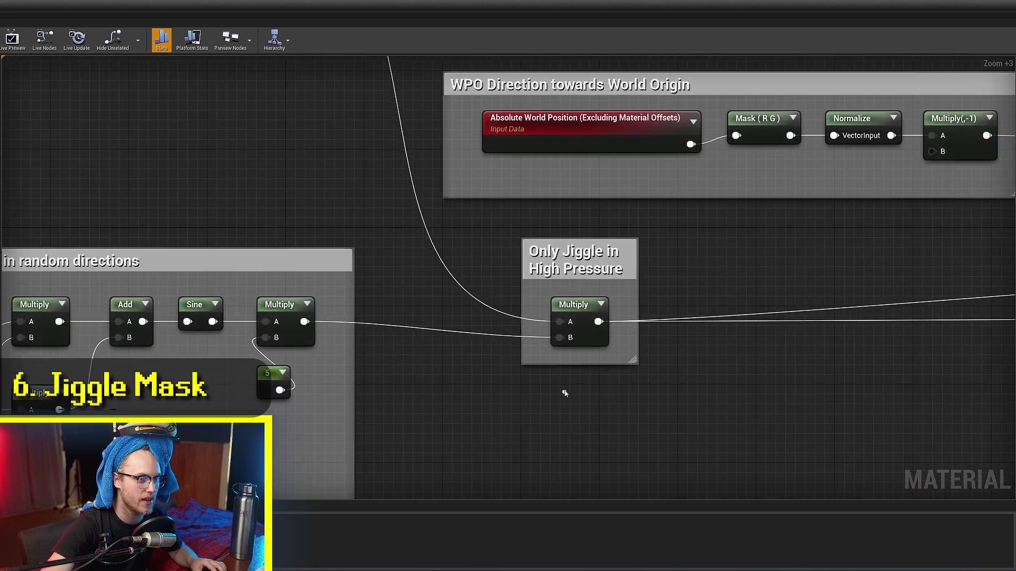
pyautogui.moveTo(567, 390); pyautogui.dragTo(565, 386, button='right')
pyautogui.moveTo(778, 245); pyautogui.dragTo(562, 327)
pyautogui.moveTo(487, 339); pyautogui.dragTo(846, 305, button='right')
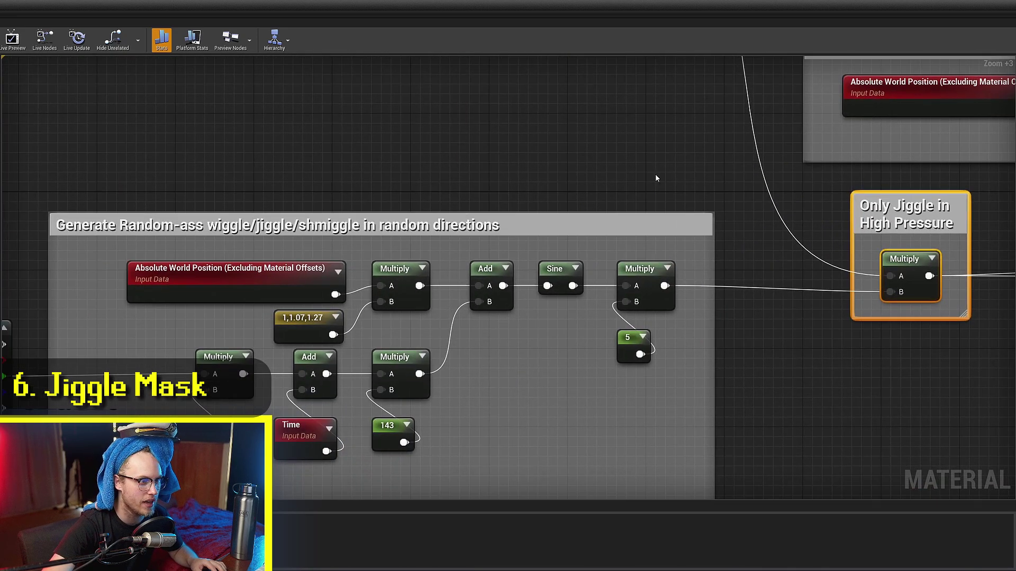
pyautogui.moveTo(663, 170); pyautogui.dragTo(773, 376)
pyautogui.click(773, 377)
pyautogui.moveTo(774, 376); pyautogui.dragTo(178, 391, button='right')
pyautogui.moveTo(686, 142); pyautogui.dragTo(418, 209)
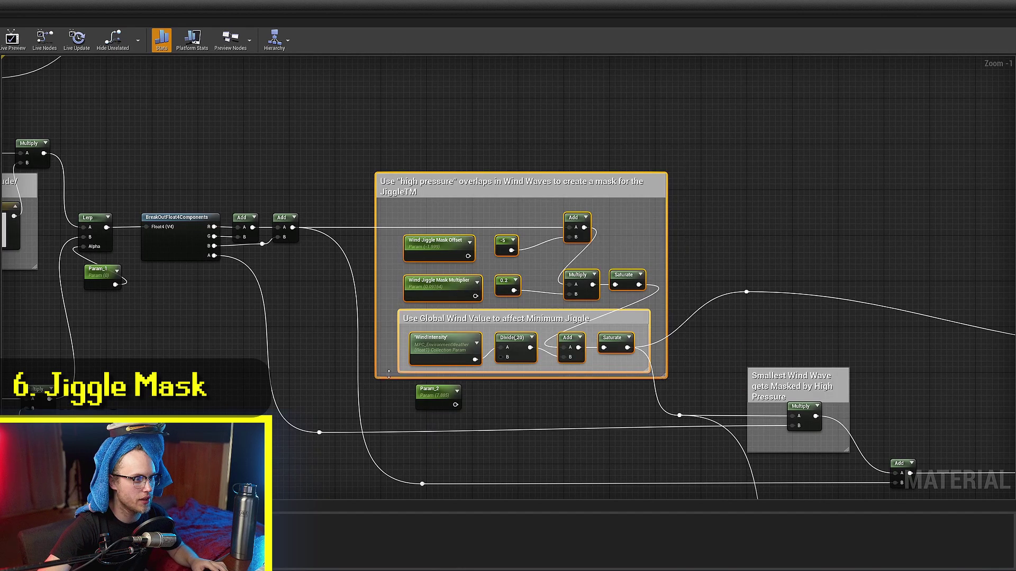
# Step: Trace the alpha channel of BreakOutFloat4Components into the Smallest Wind Wave gets Masked by High Pressure group and the following Add node
pyautogui.click(453, 304)
pyautogui.moveTo(432, 289); pyautogui.dragTo(505, 357, button='right')
pyautogui.keyDown('ctrl'); pyautogui.scroll(3, 413, 331); pyautogui.keyUp('ctrl')
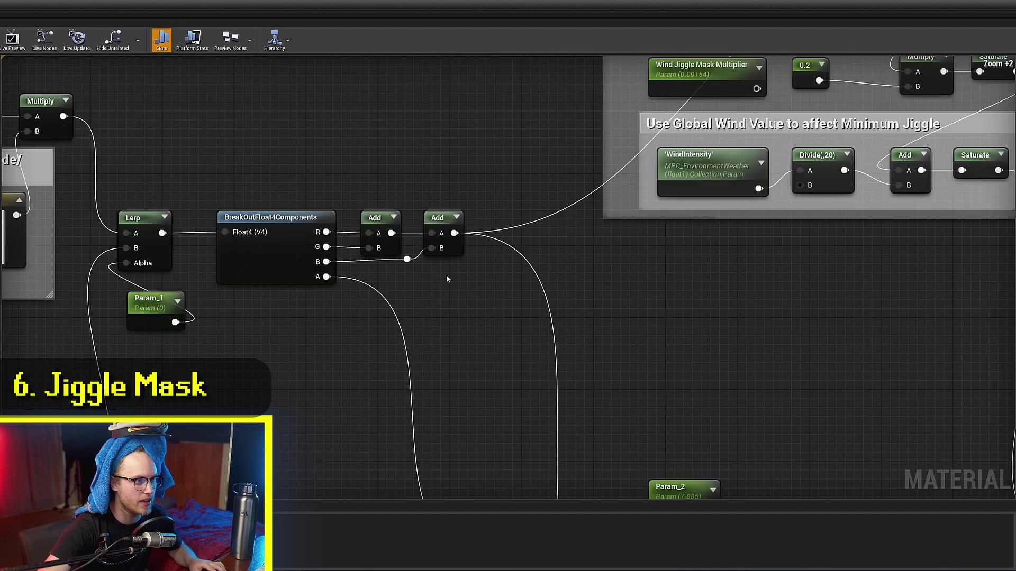
pyautogui.moveTo(592, 414); pyautogui.dragTo(365, 116, button='right')
pyautogui.moveTo(658, 331); pyautogui.dragTo(114, 333, button='right')
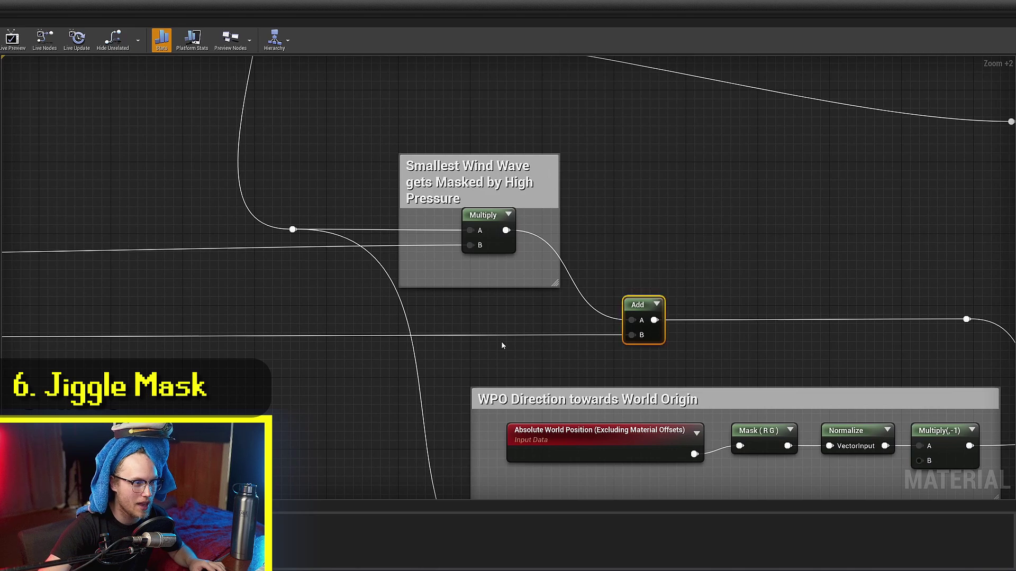
pyautogui.moveTo(497, 341); pyautogui.dragTo(662, 394, button='right')
pyautogui.moveTo(218, 288); pyautogui.dragTo(779, 411, button='right')
pyautogui.moveTo(358, 224); pyautogui.dragTo(410, 253, button='right')
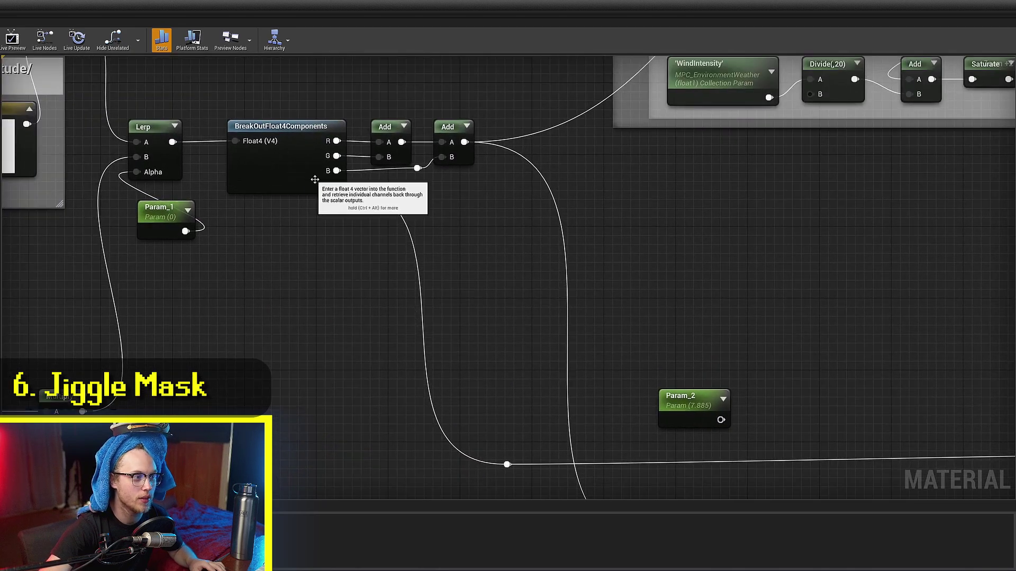
pyautogui.moveTo(726, 433); pyautogui.dragTo(487, 287, button='right')
pyautogui.moveTo(977, 335); pyautogui.dragTo(584, 317, button='right')
pyautogui.click(590, 317)
# Step: Review the separate wave channels of BreakOutFloat4Components and the Add nodes that sum the R, G and B outputs
pyautogui.moveTo(389, 242); pyautogui.dragTo(703, 500, button='right')
pyautogui.moveTo(773, 95); pyautogui.dragTo(297, 307)
pyautogui.click(531, 413)
pyautogui.moveTo(531, 413); pyautogui.dragTo(283, 145, button='right')
pyautogui.moveTo(639, 481); pyautogui.dragTo(641, 334, button='right')
pyautogui.scroll(-3, 641, 335)
pyautogui.scroll(4, 161, 148)
pyautogui.moveTo(162, 148); pyautogui.dragTo(560, 329, button='right')
pyautogui.scroll(4, 560, 329)
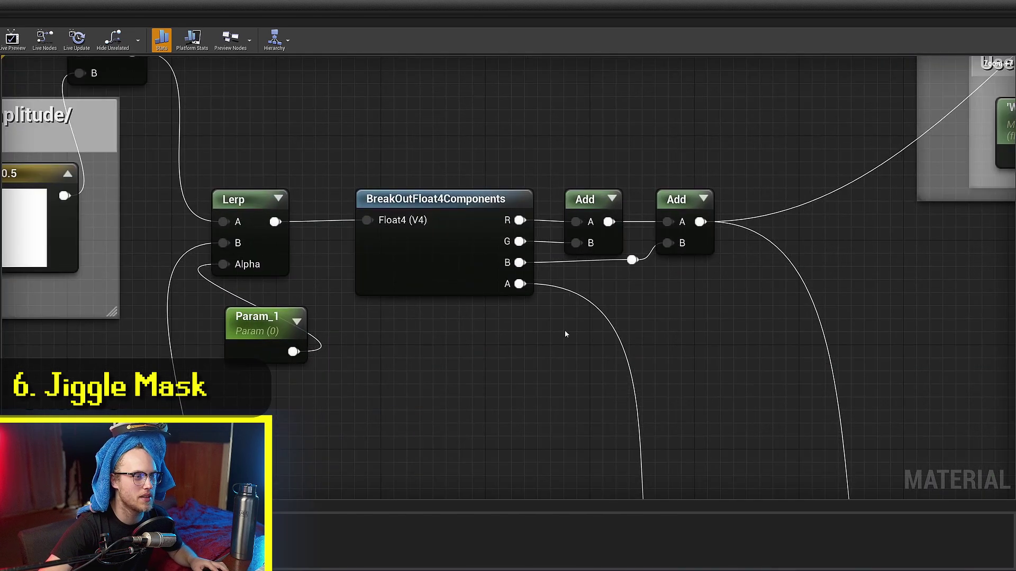
pyautogui.moveTo(517, 284); pyautogui.dragTo(427, 123, button='right')
pyautogui.scroll(-6, 426, 166)
pyautogui.moveTo(426, 166); pyautogui.dragTo(474, 248, button='right')
pyautogui.scroll(6, 472, 221)
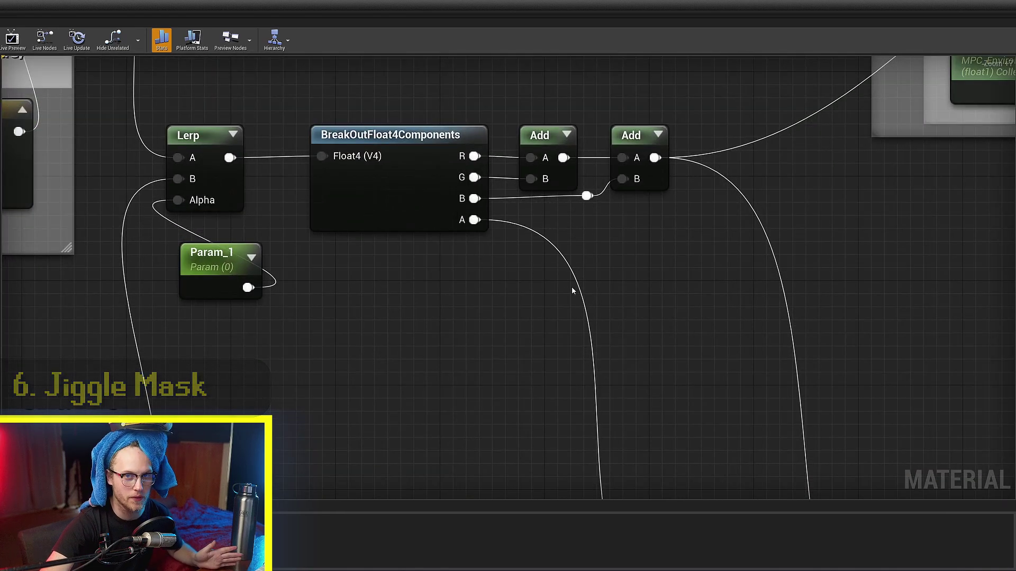
# Step: Follow the combined waves downstream and examine the nodes of the WPO Direction towards World Origin group
pyautogui.moveTo(690, 401); pyautogui.dragTo(459, 210, button='right')
pyautogui.scroll(-3, 458, 210)
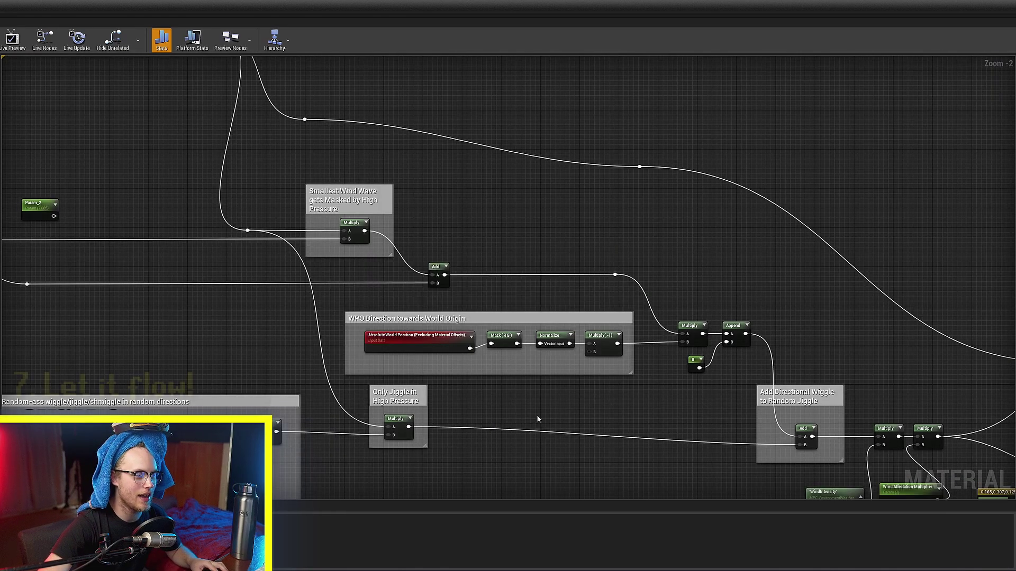
pyautogui.hotkey('ctrl', 's')
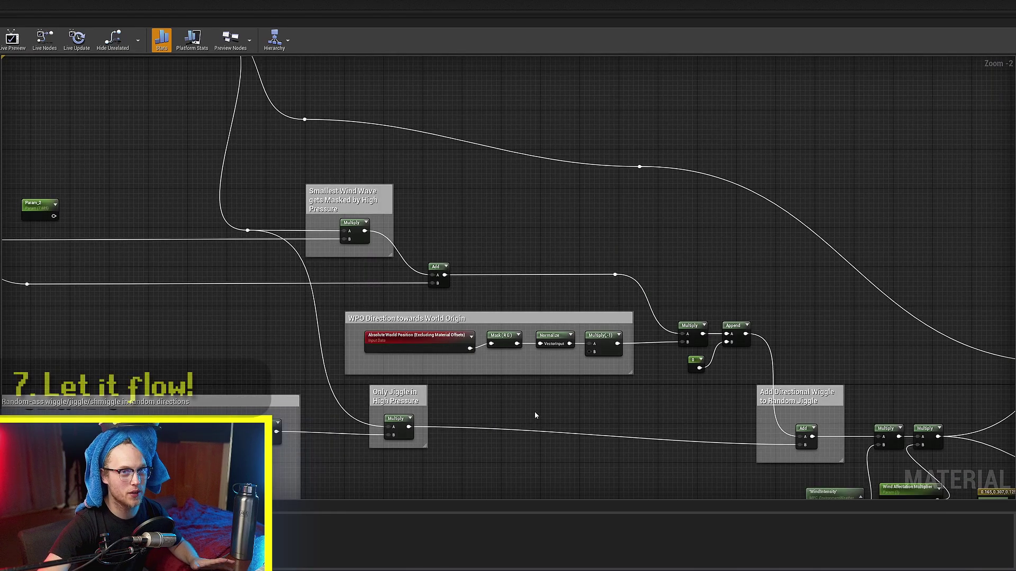
pyautogui.scroll(3, 531, 410)
pyautogui.moveTo(544, 371); pyautogui.dragTo(577, 379, button='right')
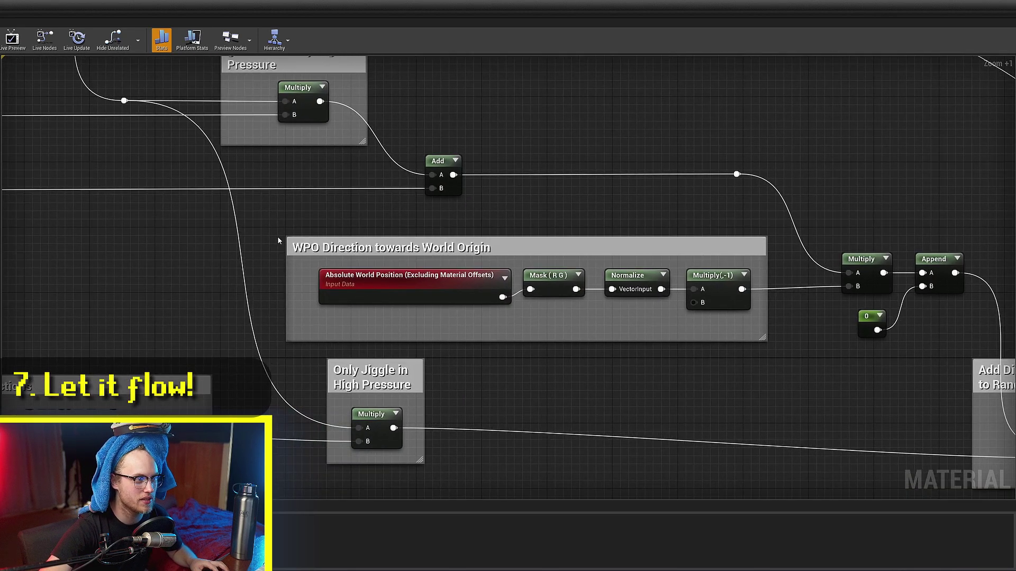
pyautogui.moveTo(268, 224); pyautogui.dragTo(773, 332)
pyautogui.moveTo(703, 284)
pyautogui.mouseDown()
pyautogui.moveTo(447, 269)
pyautogui.moveTo(360, 292)
pyautogui.moveTo(662, 276)
pyautogui.moveTo(684, 290)
pyautogui.moveTo(705, 282)
pyautogui.mouseUp()
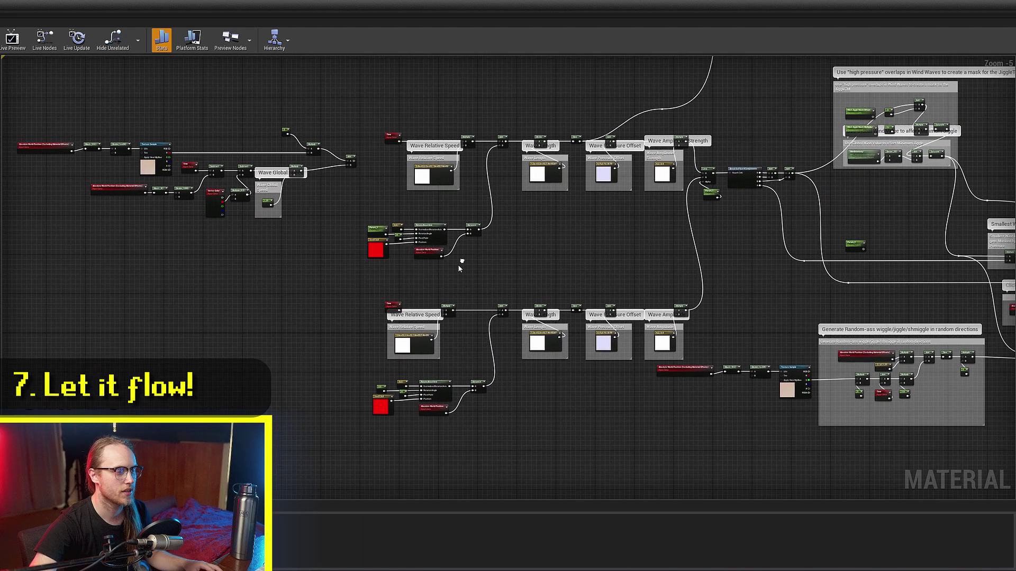
# Step: Add a LinearInterpolate node fed by the RotateAboutAxis output of the upper wave set
pyautogui.scroll(6, 459, 265)
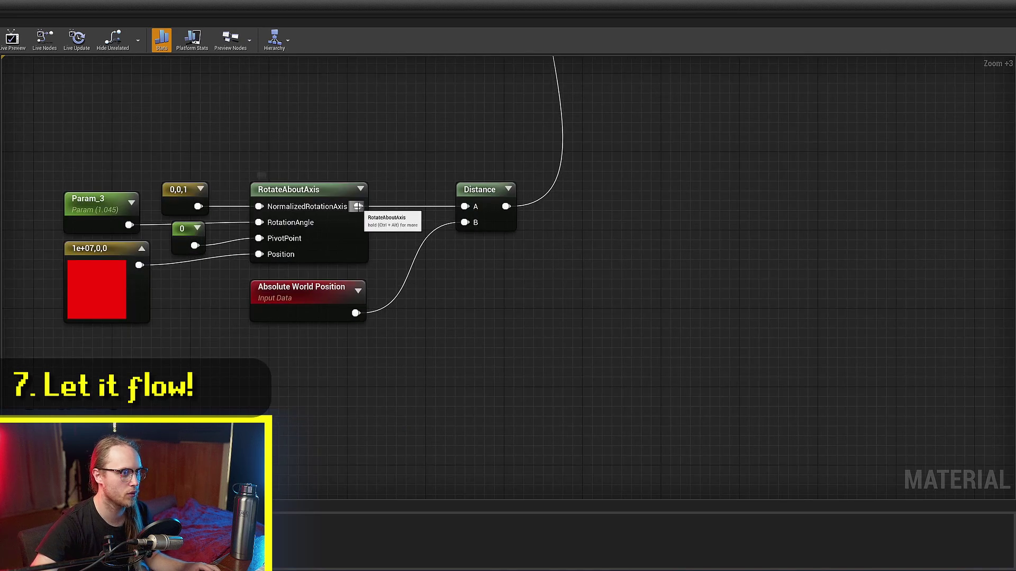
pyautogui.moveTo(358, 207); pyautogui.dragTo(554, 326)
pyautogui.write('lerp')
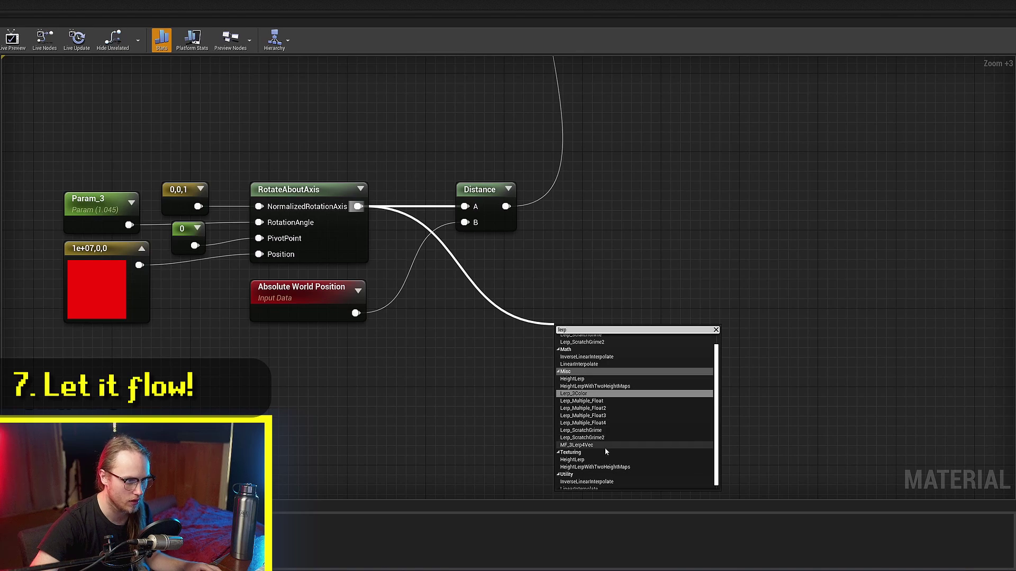
pyautogui.scroll(-1, 605, 452)
pyautogui.click(595, 486)
pyautogui.scroll(-3, 526, 411)
pyautogui.moveTo(490, 202); pyautogui.dragTo(563, 170)
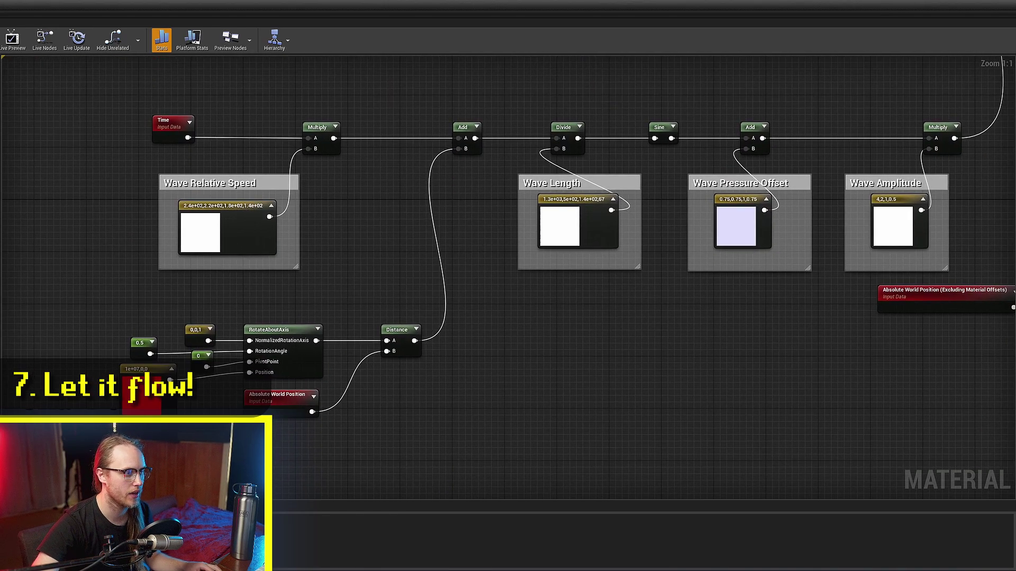
# Step: Connect the RotateAboutAxis output of the other wave set to the Lerp node's B input
pyautogui.keyDown('ctrl'); pyautogui.scroll(4, 159, 361); pyautogui.keyUp('ctrl')
pyautogui.moveTo(420, 327); pyautogui.dragTo(836, 255)
pyautogui.click(651, 321)
pyautogui.scroll(-3, 651, 322)
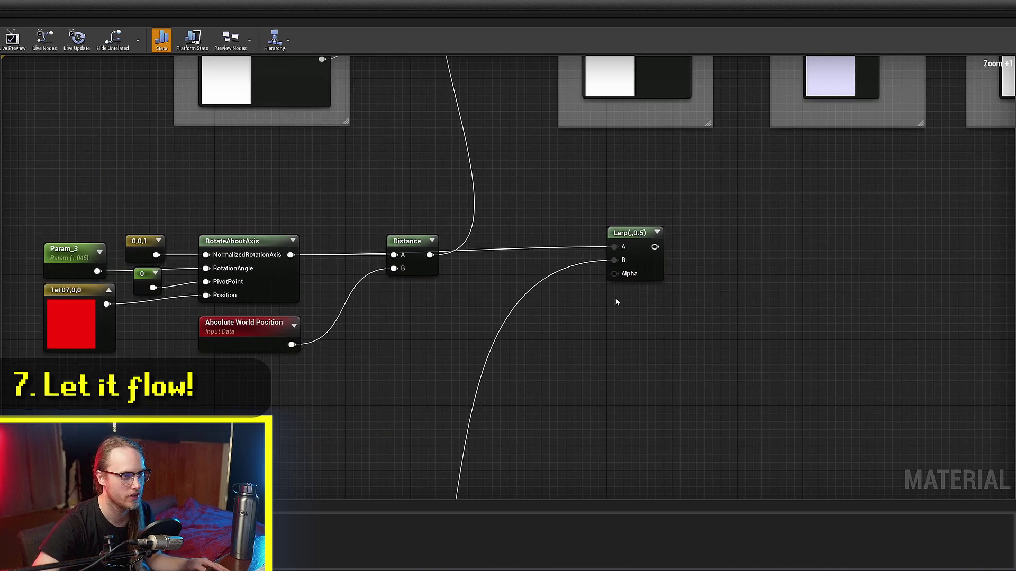
# Step: Place a scalar parameter beside the new Lerp, connect it to Alpha, and name it WindLerp
pyautogui.moveTo(646, 259); pyautogui.dragTo(687, 336)
pyautogui.moveTo(687, 336); pyautogui.dragTo(828, 314, button='right')
pyautogui.click(228, 320)
pyautogui.moveTo(228, 320); pyautogui.dragTo(228, 307)
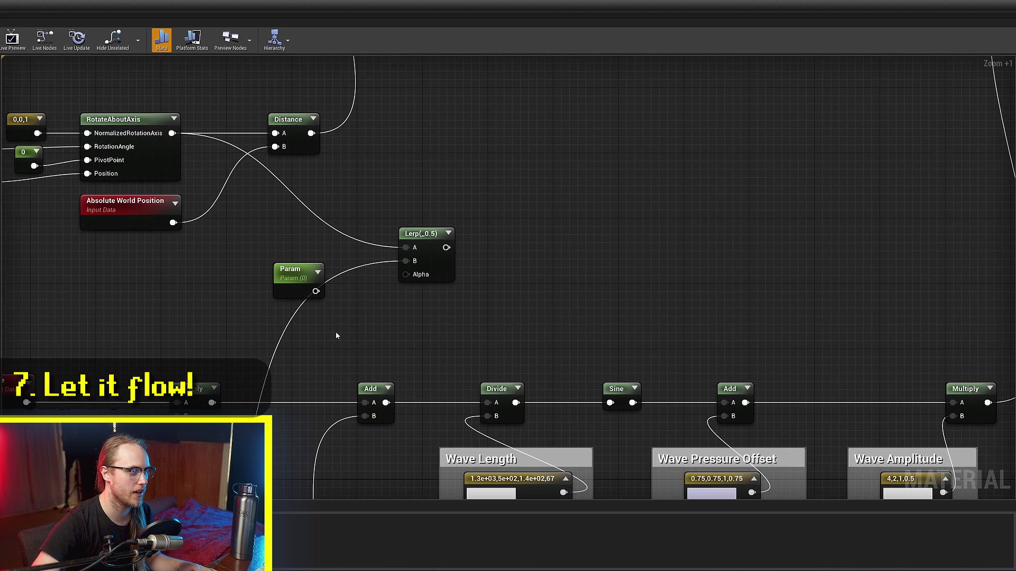
pyautogui.moveTo(279, 283); pyautogui.dragTo(330, 297)
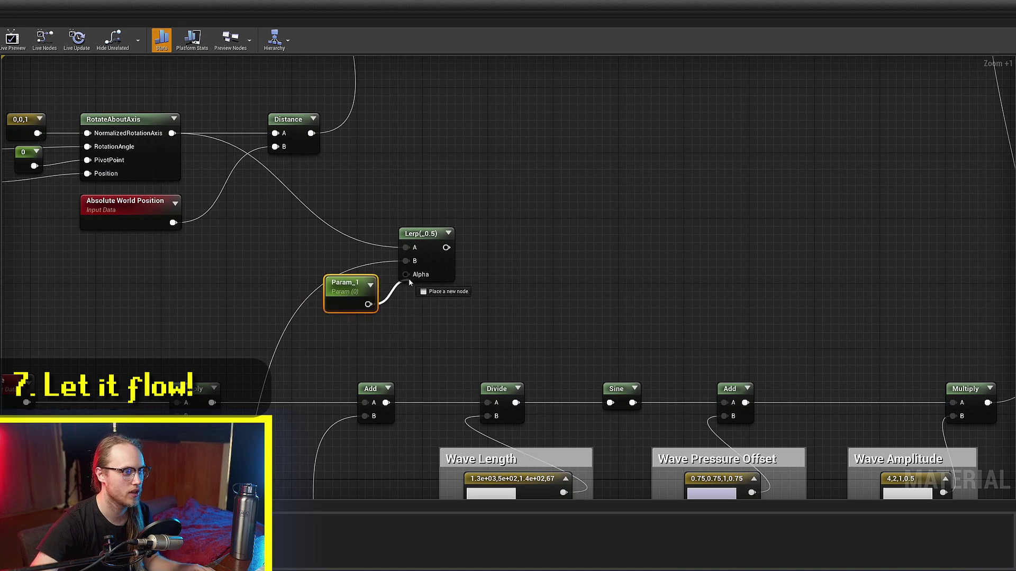
pyautogui.moveTo(409, 282); pyautogui.dragTo(406, 274)
pyautogui.moveTo(494, 242); pyautogui.dragTo(437, 272, button='right')
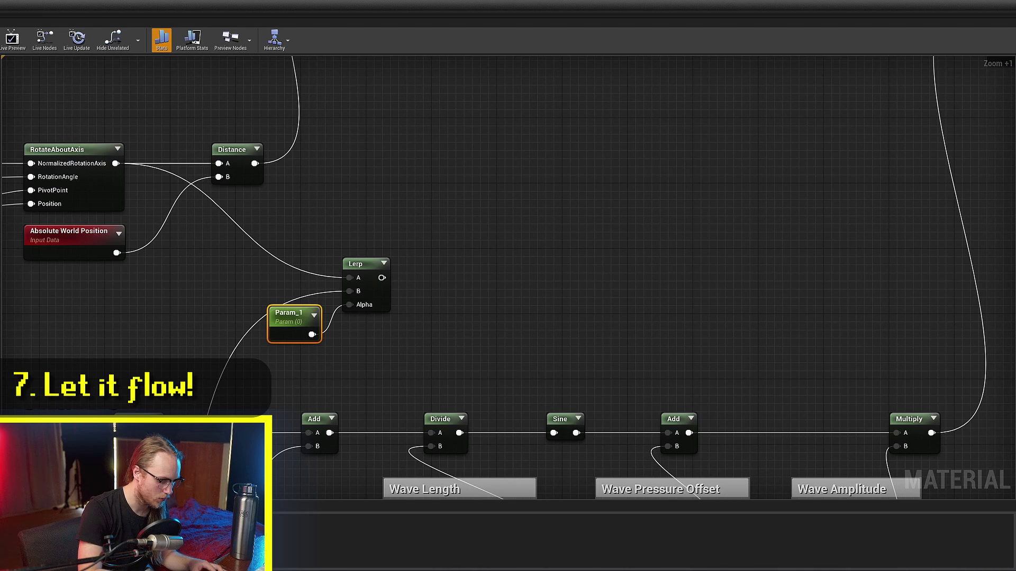
pyautogui.press('Return')
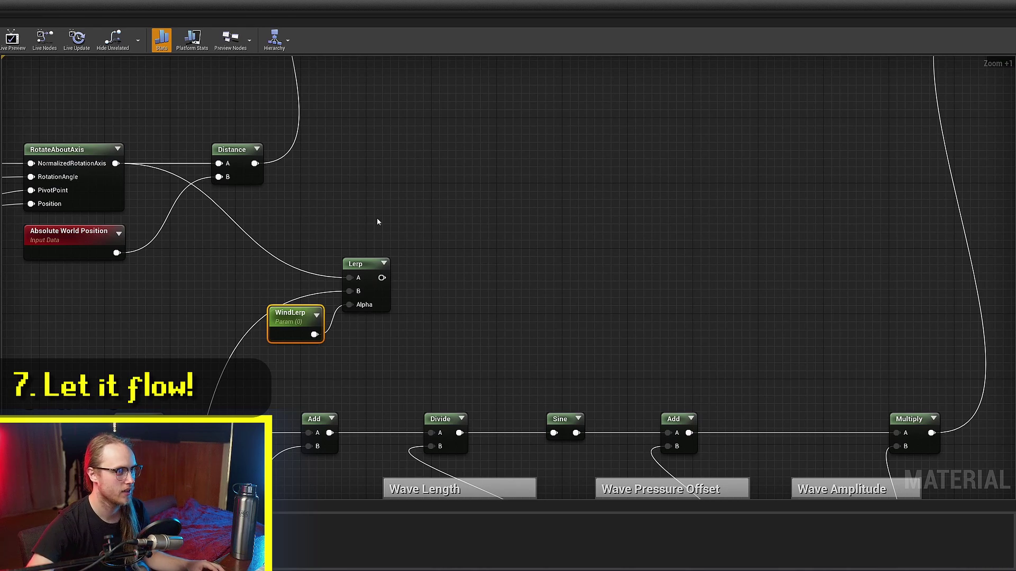
# Step: Feed the blended wind direction into Normalize in the WPO direction group and delete the group's Absolute World Position and Mask nodes
pyautogui.click(408, 217)
pyautogui.moveTo(475, 365); pyautogui.dragTo(334, 353, button='right')
pyautogui.moveTo(239, 264); pyautogui.dragTo(500, 278)
pyautogui.scroll(-9, 805, 302)
pyautogui.scroll(8, 479, 320)
pyautogui.press('Delete')
pyautogui.scroll(5, 422, 295)
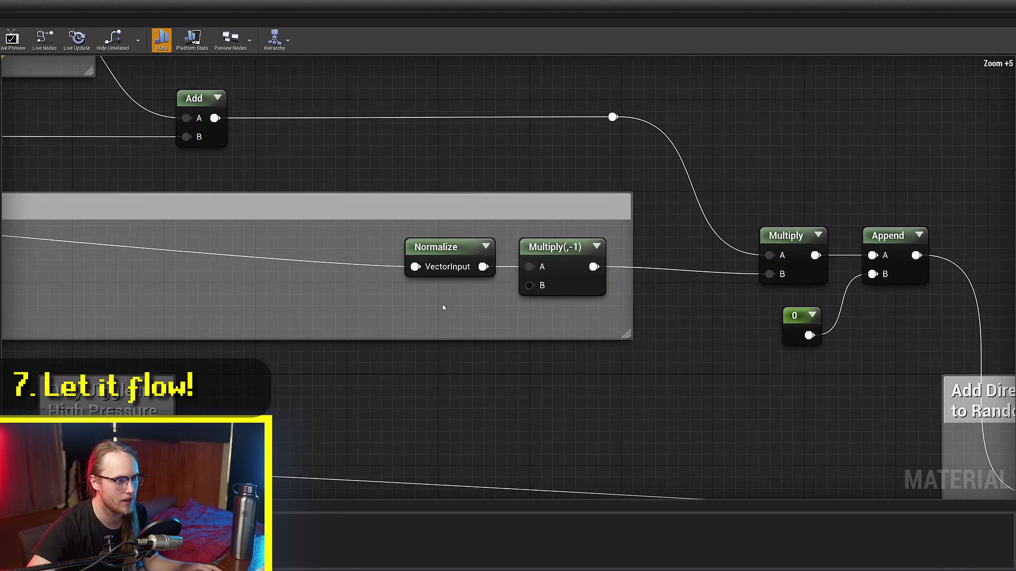
# Step: Connect Normalize directly to the downstream Multiply's B input and remove the Multiply(,-1), Append and 0 nodes
pyautogui.moveTo(482, 266); pyautogui.dragTo(770, 273)
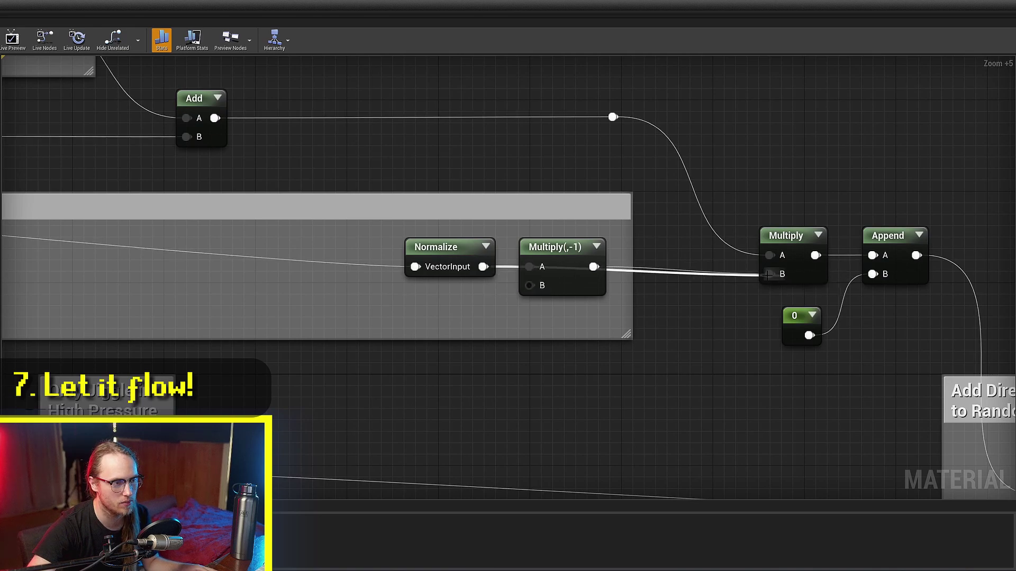
pyautogui.moveTo(553, 246); pyautogui.dragTo(562, 326)
pyautogui.press('Delete')
pyautogui.scroll(-4, 423, 318)
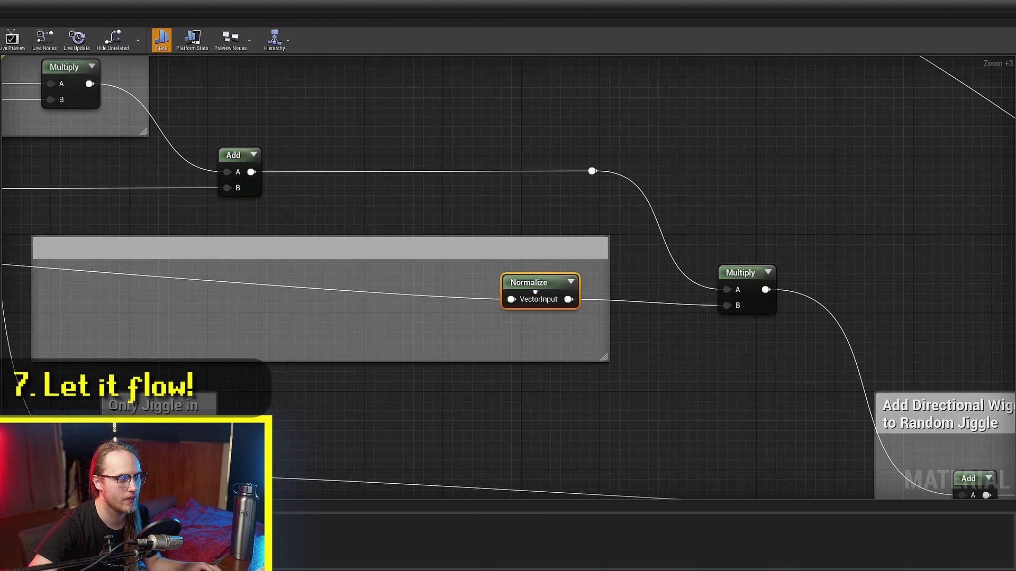
pyautogui.scroll(-3, 419, 346)
pyautogui.moveTo(515, 301); pyautogui.dragTo(508, 309)
pyautogui.moveTo(438, 189); pyautogui.dragTo(710, 235, button='right')
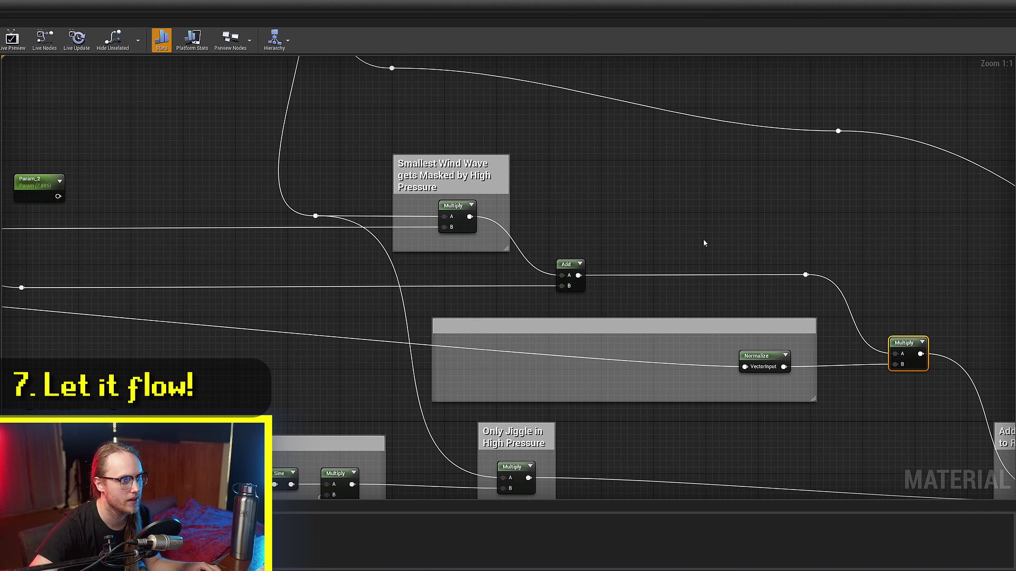
pyautogui.moveTo(812, 236); pyautogui.dragTo(388, 158, button='right')
pyautogui.moveTo(627, 400); pyautogui.dragTo(327, 314, button='right')
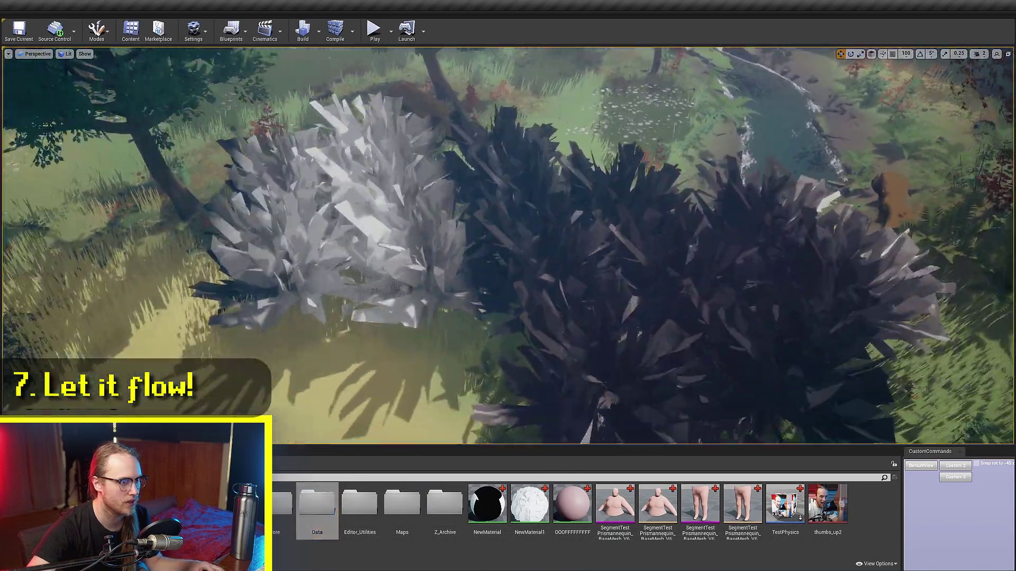
# Step: Check the foliage's wind motion in the level and examine how Add Directional Wiggle to Random Jiggle combines both motions
pyautogui.moveTo(508, 245); pyautogui.dragTo(518, 196, button='right')
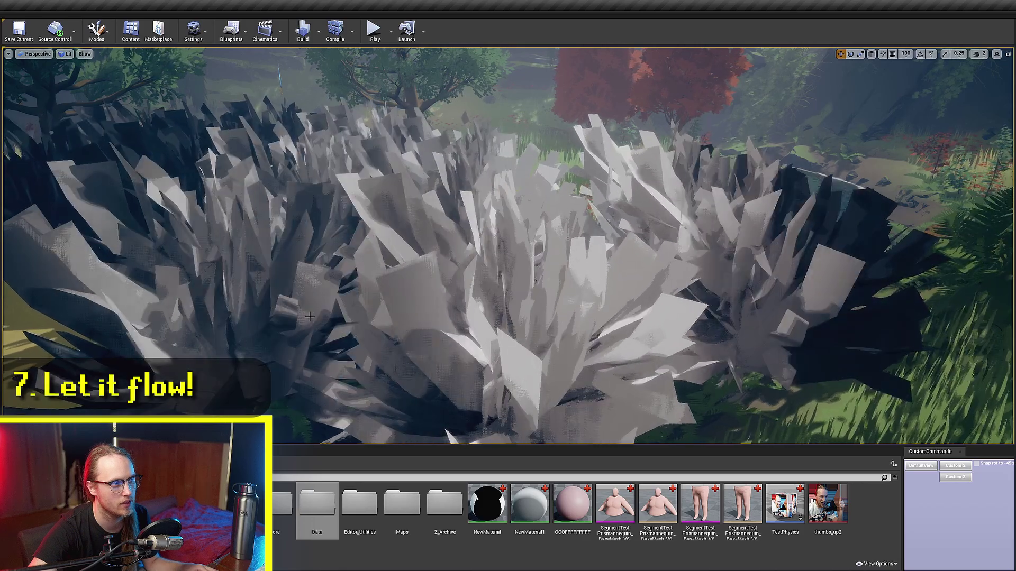
pyautogui.moveTo(300, 315); pyautogui.dragTo(233, 312, button='right')
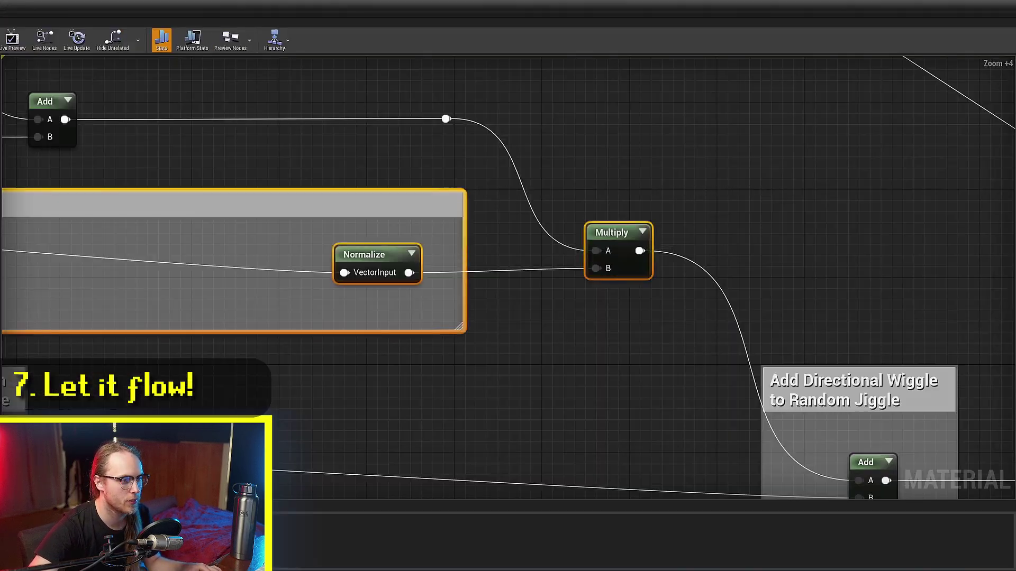
pyautogui.moveTo(672, 370); pyautogui.dragTo(651, 244, button='right')
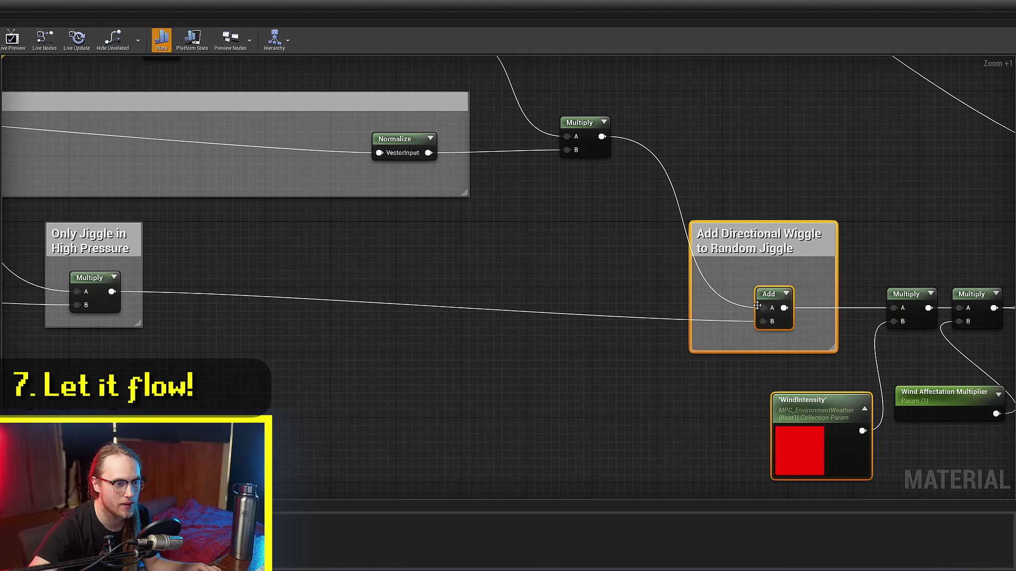
pyautogui.moveTo(290, 292); pyautogui.dragTo(626, 265, button='right')
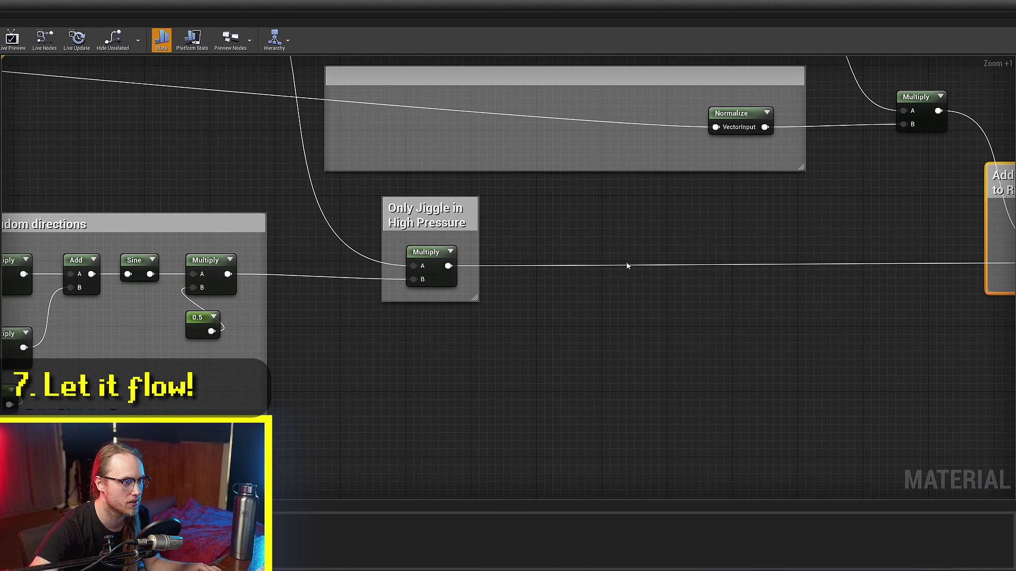
pyautogui.scroll(-3, 626, 263)
pyautogui.click(494, 247)
pyautogui.click(571, 350)
pyautogui.moveTo(724, 338); pyautogui.dragTo(284, 358, button='right')
pyautogui.scroll(5, 395, 340)
pyautogui.moveTo(396, 340); pyautogui.dragTo(131, 368, button='right')
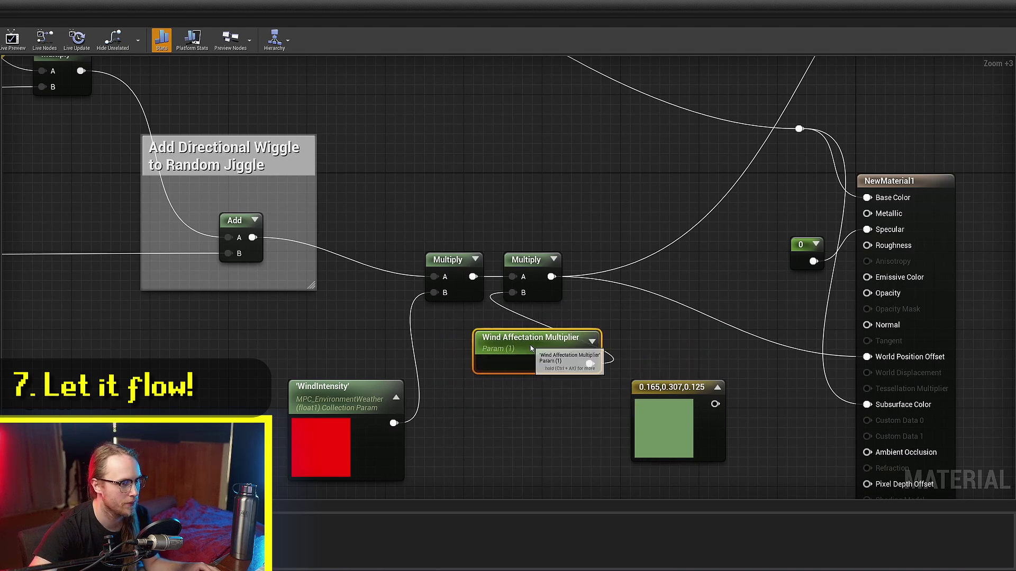
# Step: Space out the Wind Affectation Multiplier, its Multiply node and the unused green color constant ahead of the material output
pyautogui.moveTo(537, 349); pyautogui.dragTo(557, 358)
pyautogui.moveTo(659, 411); pyautogui.dragTo(766, 516)
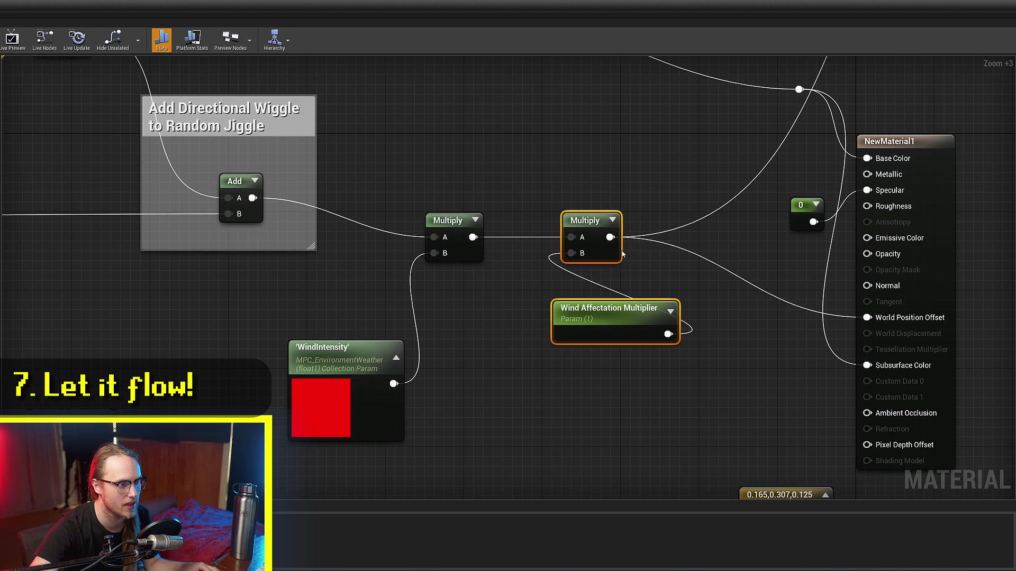
pyautogui.moveTo(508, 359); pyautogui.dragTo(521, 359)
pyautogui.moveTo(521, 358); pyautogui.dragTo(445, 416, button='right')
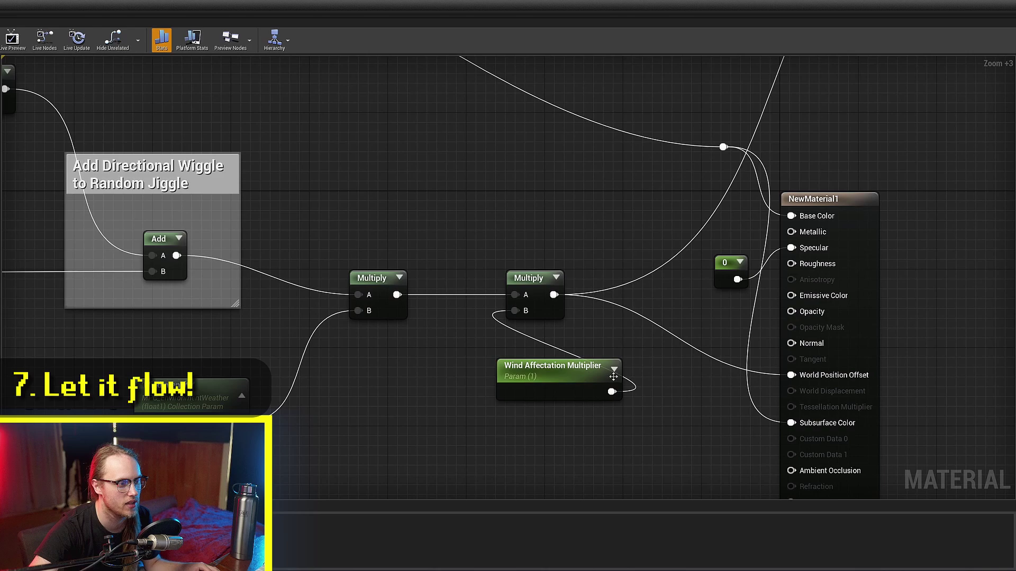
pyautogui.moveTo(516, 396); pyautogui.dragTo(534, 344, button='right')
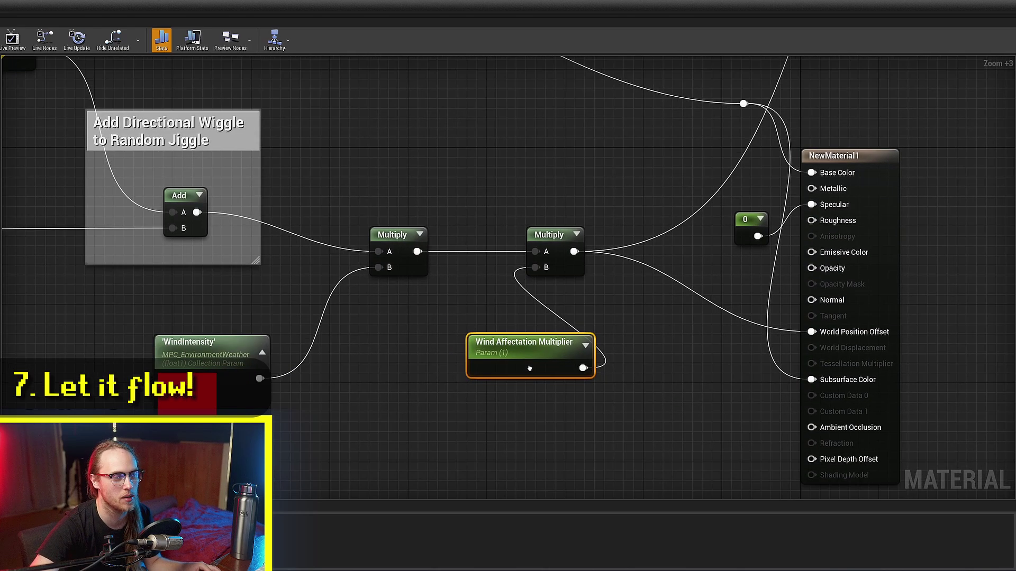
# Step: Set the Wind Affectation Multiplier's default to about 9.33 and check the foliage motion in the level
pyautogui.scroll(2, 533, 380)
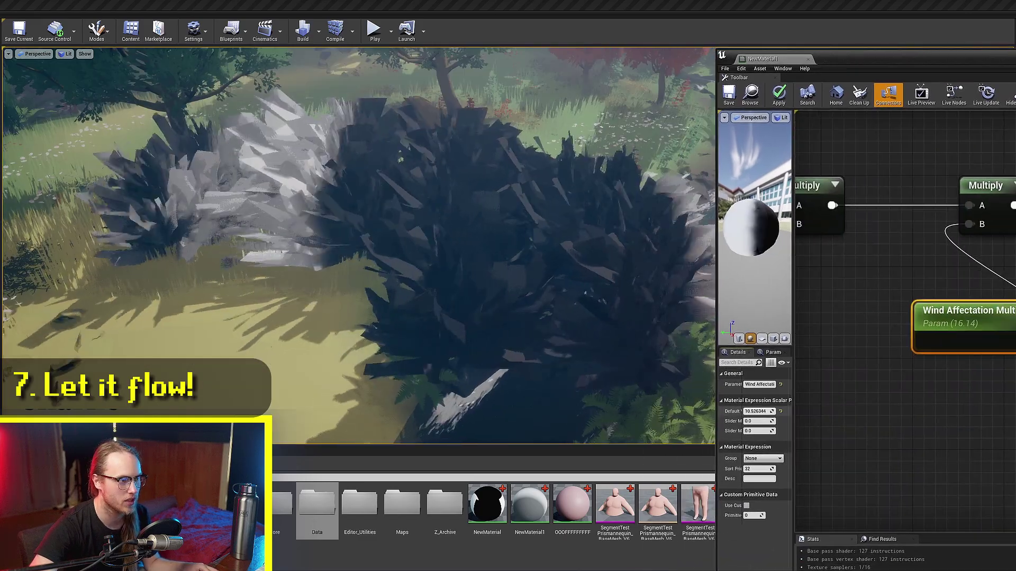
pyautogui.moveTo(757, 411); pyautogui.dragTo(751, 411)
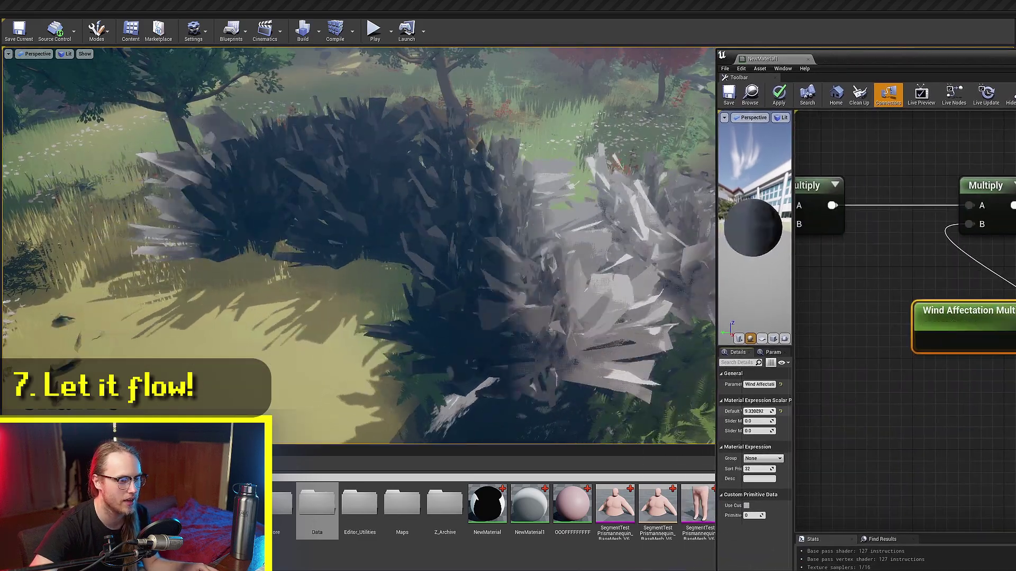
pyautogui.moveTo(359, 246)
pyautogui.mouseDown(button='right')
pyautogui.moveTo(402, 204)
pyautogui.moveTo(382, 223)
pyautogui.moveTo(344, 203)
pyautogui.moveTo(344, 249)
pyautogui.mouseUp(button='right')
# Step: Wire the Add node's output directly to its downstream input, move the Time node clear above it, and save the material
pyautogui.moveTo(944, 237); pyautogui.dragTo(1012, 363, button='right')
pyautogui.scroll(-8, 947, 240)
pyautogui.moveTo(825, 280); pyautogui.dragTo(939, 315, button='right')
pyautogui.scroll(5, 826, 342)
pyautogui.scroll(-2, 894, 318)
pyautogui.moveTo(847, 338); pyautogui.dragTo(999, 366, button='right')
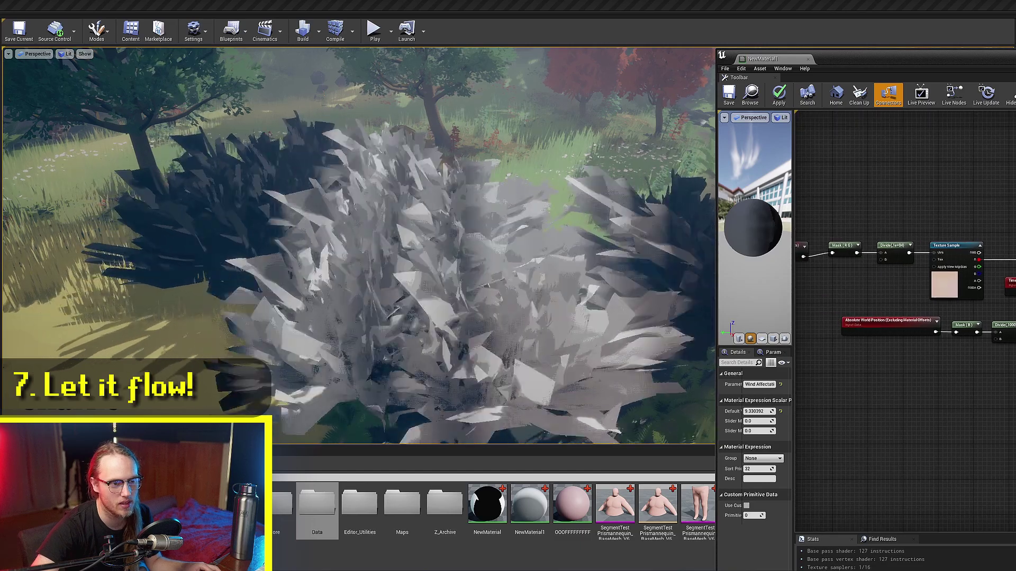
pyautogui.moveTo(970, 214); pyautogui.dragTo(1014, 208, button='right')
pyautogui.moveTo(1014, 209); pyautogui.dragTo(891, 363)
pyautogui.click(890, 376)
pyautogui.moveTo(998, 349); pyautogui.dragTo(902, 365, button='right')
pyautogui.scroll(2, 974, 346)
pyautogui.moveTo(875, 311); pyautogui.dragTo(1015, 284)
pyautogui.moveTo(969, 250); pyautogui.dragTo(878, 165)
pyautogui.click(907, 163)
pyautogui.click(728, 97)
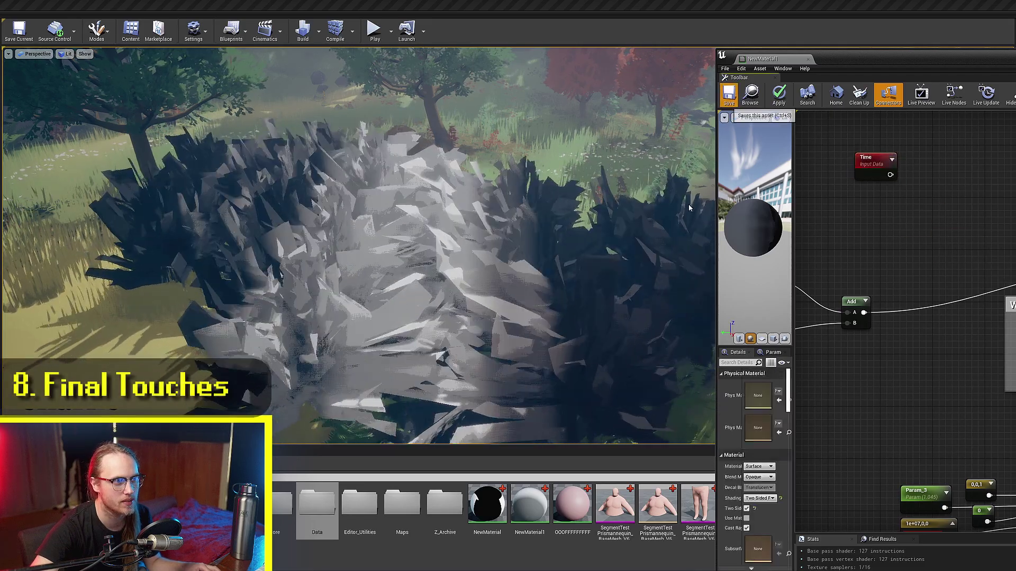
pyautogui.hotkey('ctrl', 's')
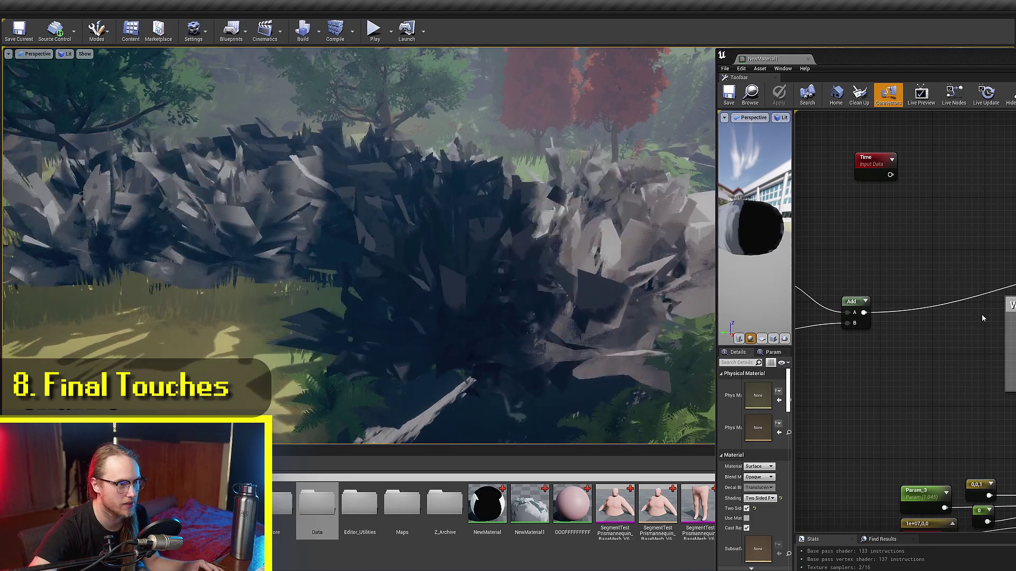
# Step: Set the Wind Affectation Multiplier's default value to about 3.92
pyautogui.moveTo(985, 316); pyautogui.dragTo(921, 259, button='right')
pyautogui.scroll(-2, 922, 259)
pyautogui.scroll(-3, 962, 319)
pyautogui.moveTo(961, 320); pyautogui.dragTo(864, 279, button='right')
pyautogui.scroll(-2, 993, 348)
pyautogui.moveTo(994, 347); pyautogui.dragTo(984, 286, button='right')
pyautogui.scroll(6, 893, 277)
pyautogui.click(907, 316)
pyautogui.moveTo(758, 411); pyautogui.dragTo(799, 411)
# Step: Add a Vertex Color node and place it just below the Wind Affectation Multiplier
pyautogui.rightClick(909, 407)
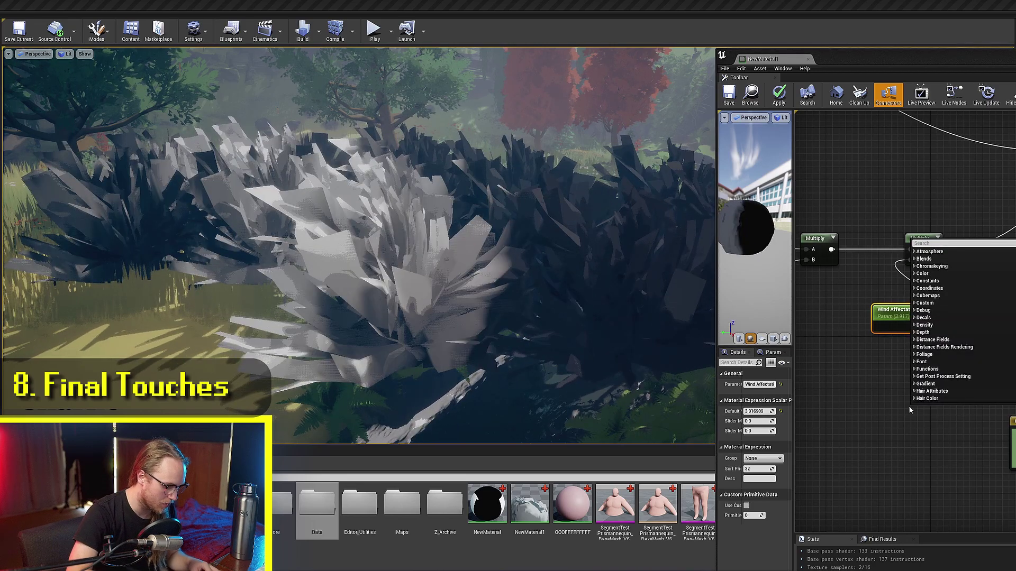
pyautogui.write('vertex')
pyautogui.press('Return')
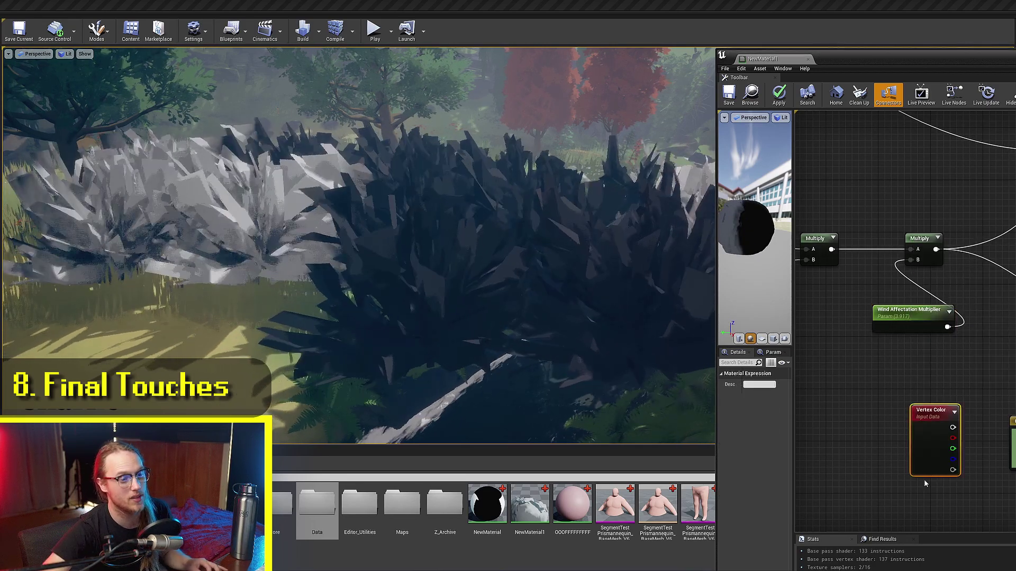
pyautogui.moveTo(927, 454); pyautogui.dragTo(951, 398)
pyautogui.click(967, 391)
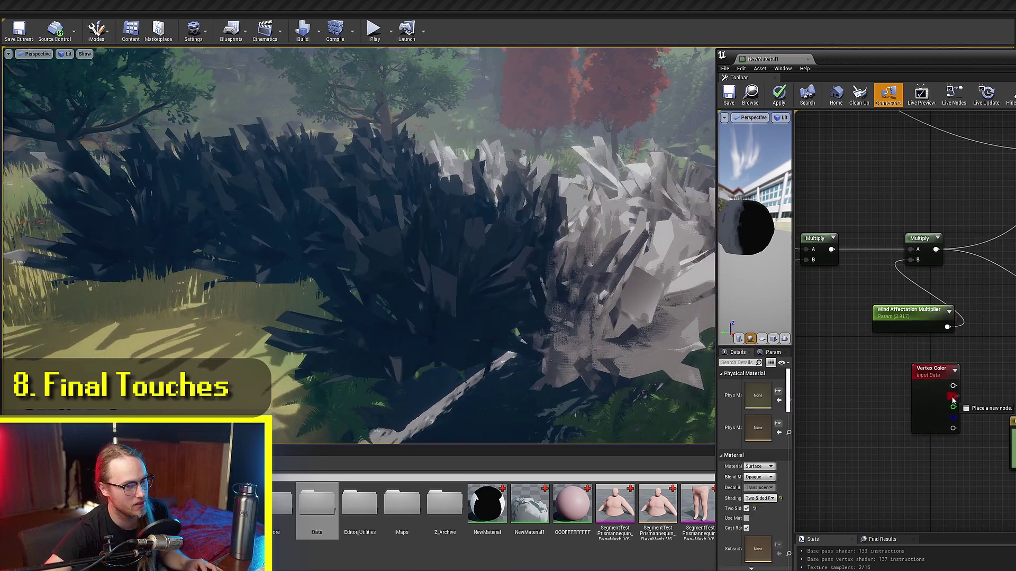
# Step: Create a Multiply node with Vertex Color's red channel as B and the Wind Affectation Multiplier's Multiply output as A
pyautogui.moveTo(997, 312); pyautogui.dragTo(1008, 306)
pyautogui.write('multi')
pyautogui.press('Return')
pyautogui.click(994, 313)
pyautogui.moveTo(935, 249); pyautogui.dragTo(1009, 316)
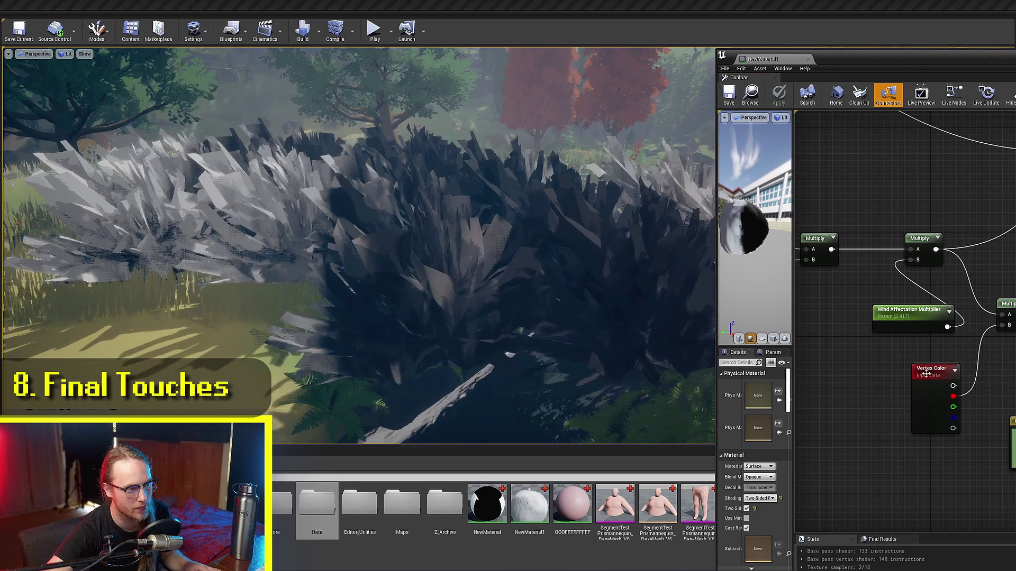
# Step: Examine the bases of the foliage in the level to check how the vertex color mask affects the wind motion
pyautogui.moveTo(582, 249); pyautogui.dragTo(635, 206, button='right')
pyautogui.moveTo(667, 254); pyautogui.dragTo(619, 235, button='right')
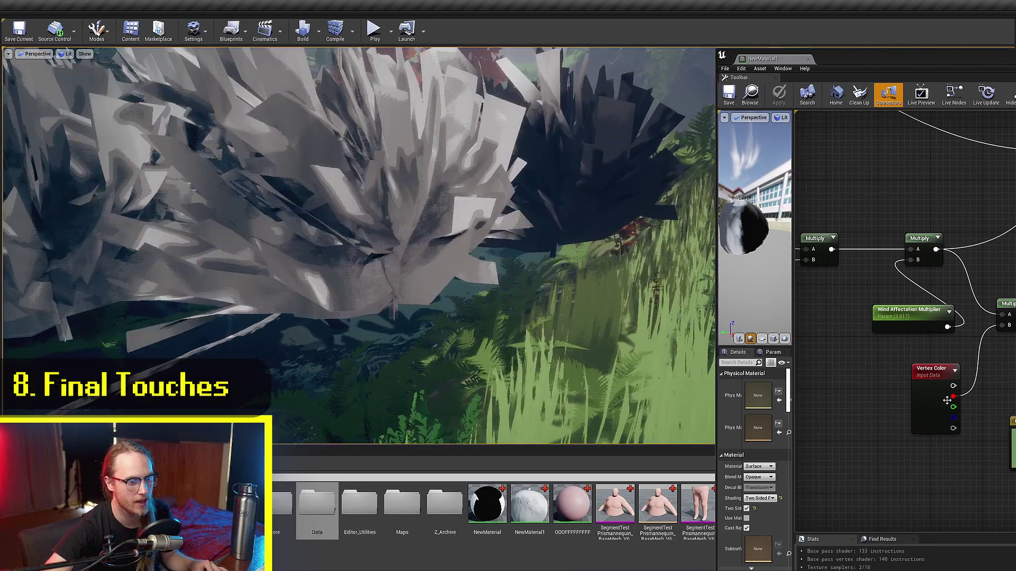
pyautogui.click(947, 401)
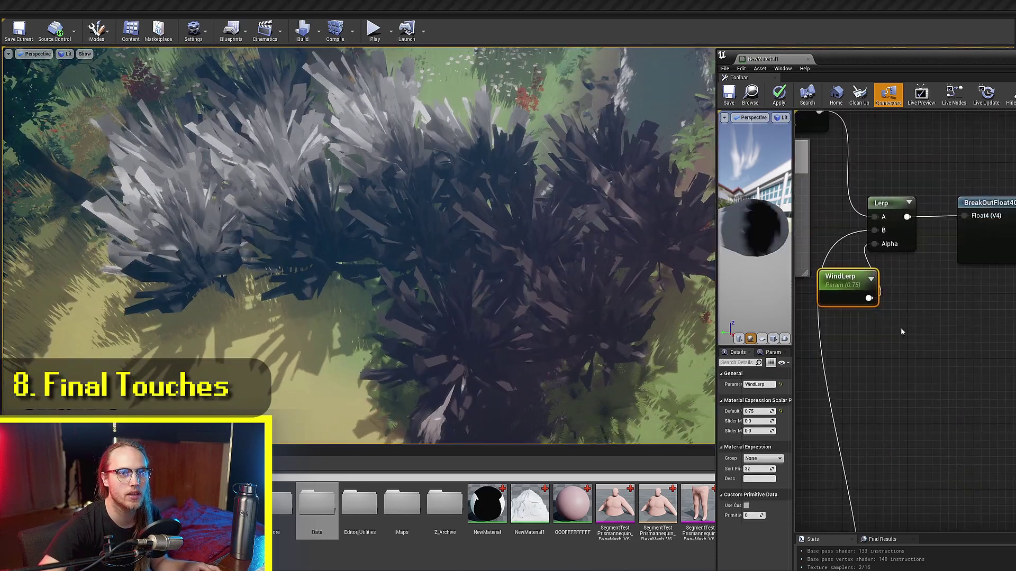
# Step: Adjust the default value of the WindLerp parameter that drives the Lerp's Alpha
pyautogui.moveTo(902, 332); pyautogui.dragTo(892, 369, button='right')
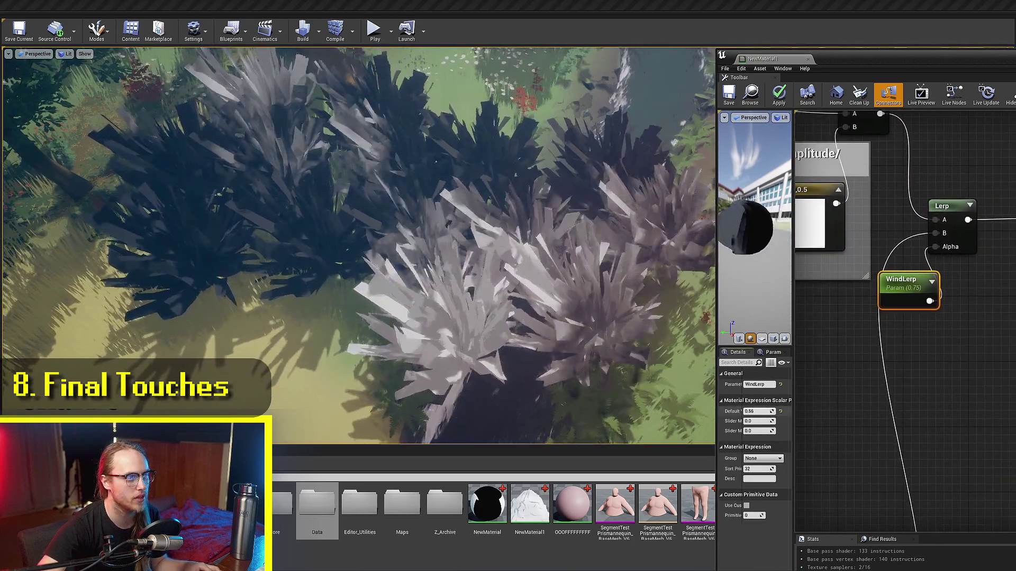